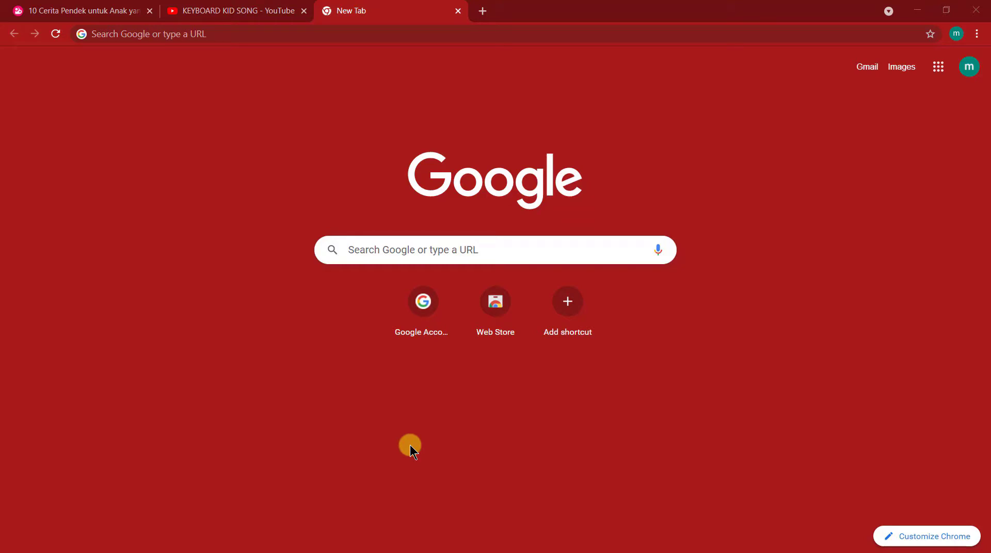
- Open the bookcreator.com website
click(264, 32)
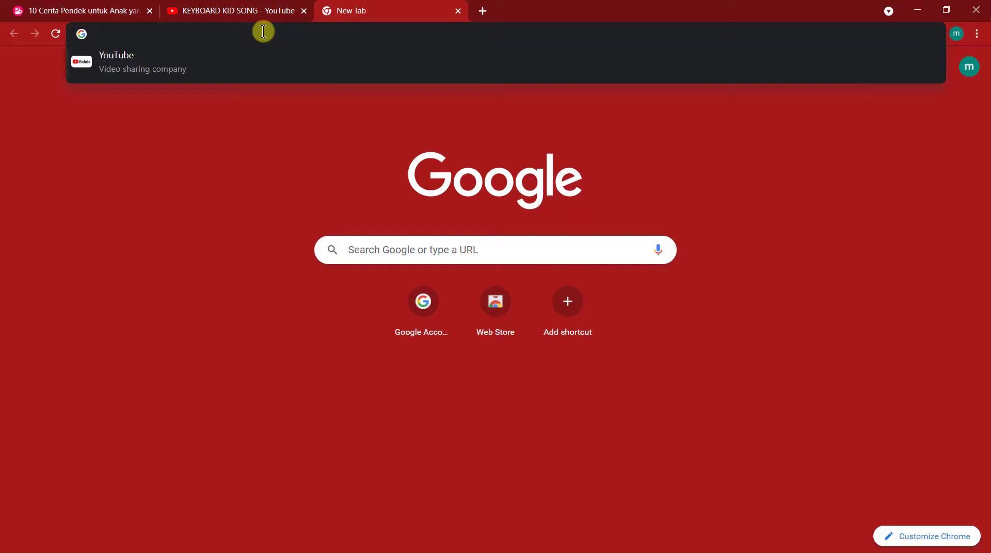
text(b)
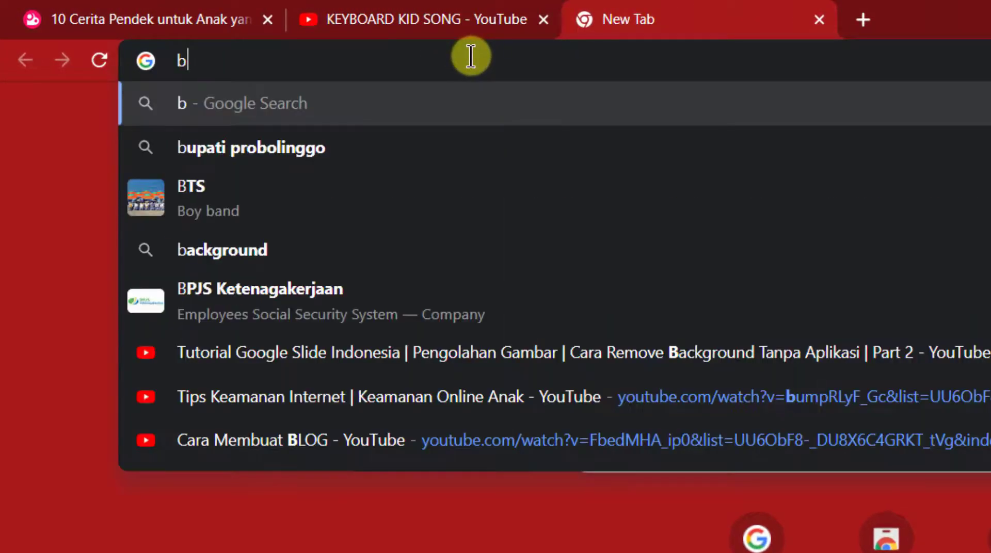
text(ookc)
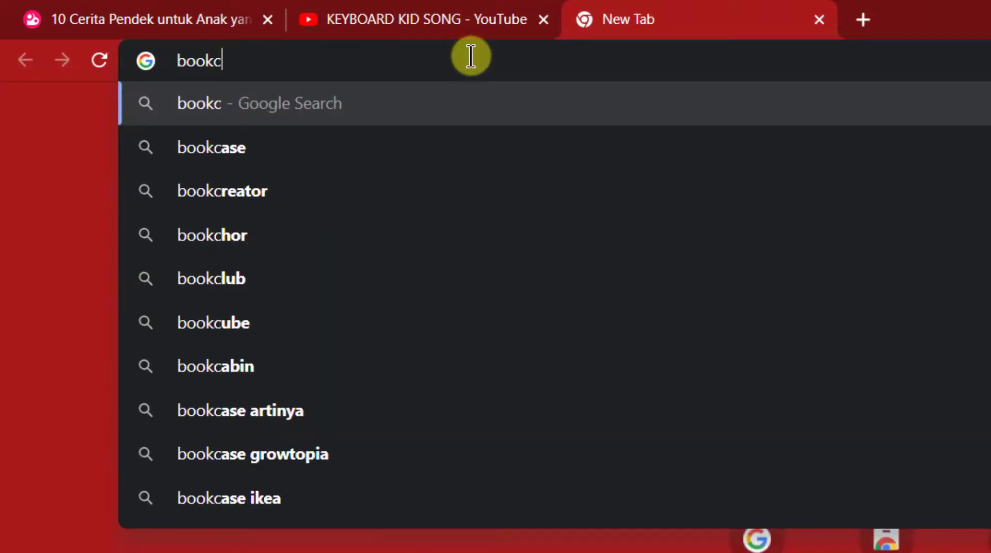
text(reator)
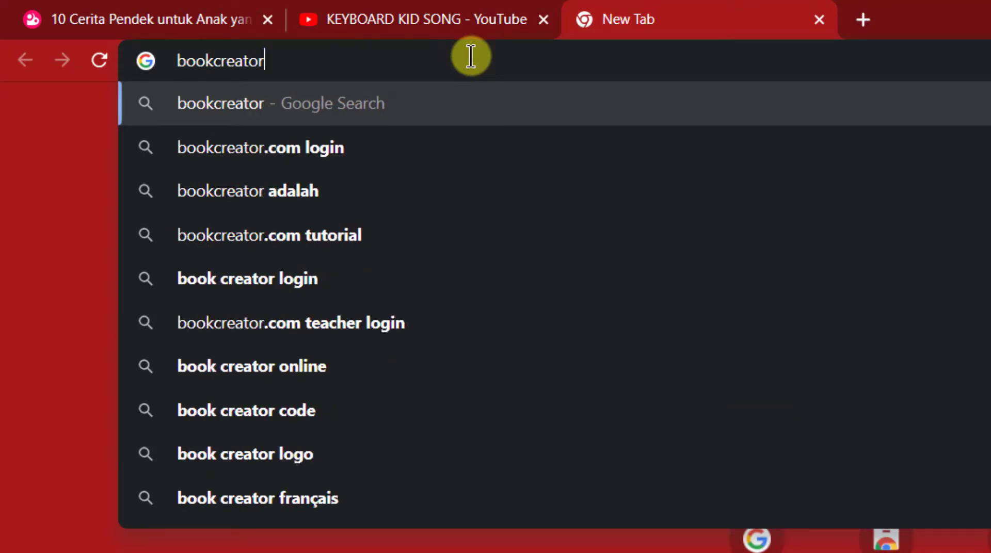
text(.com)
key(Return)
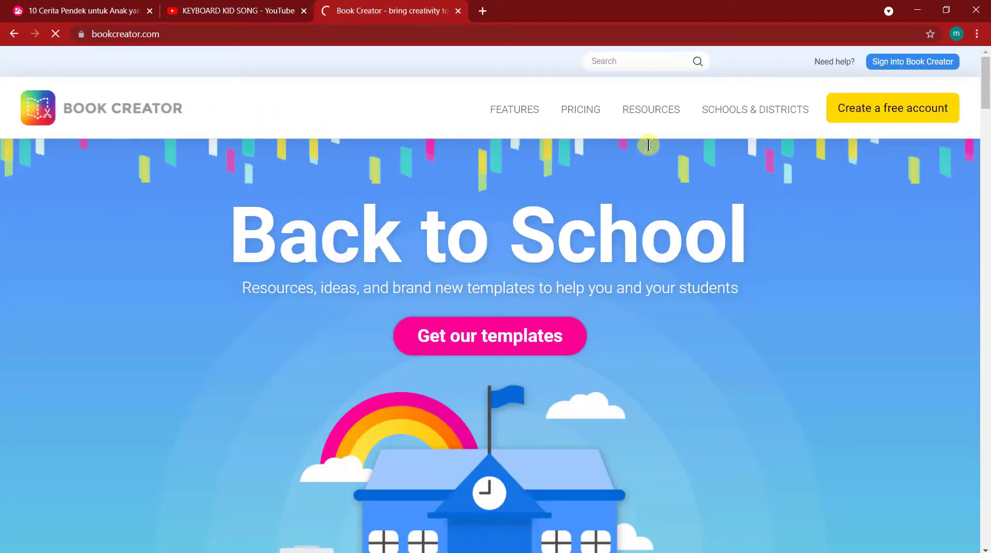
- Sign in to Book Creator as a teacher with the existing Google account
click(905, 68)
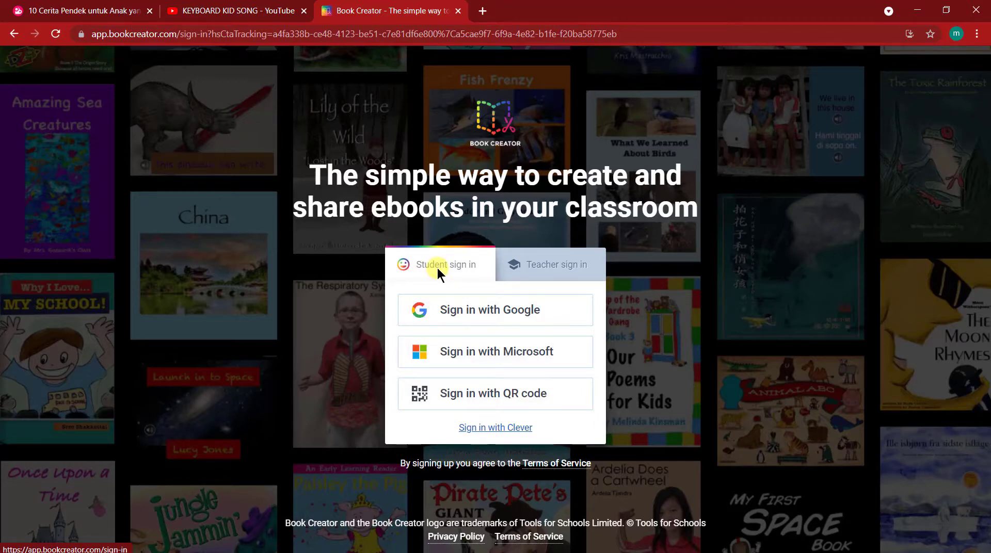
click(554, 261)
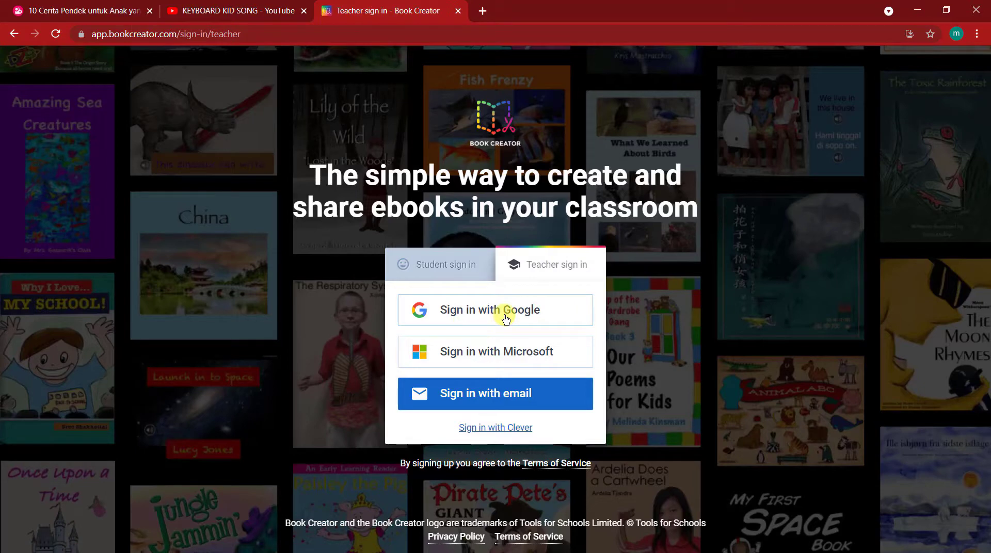
click(505, 319)
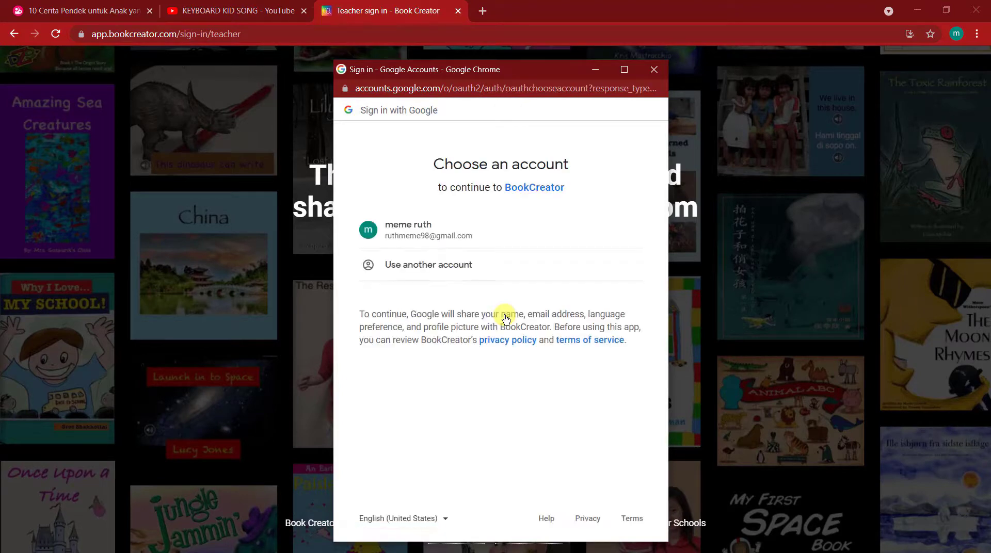
click(465, 227)
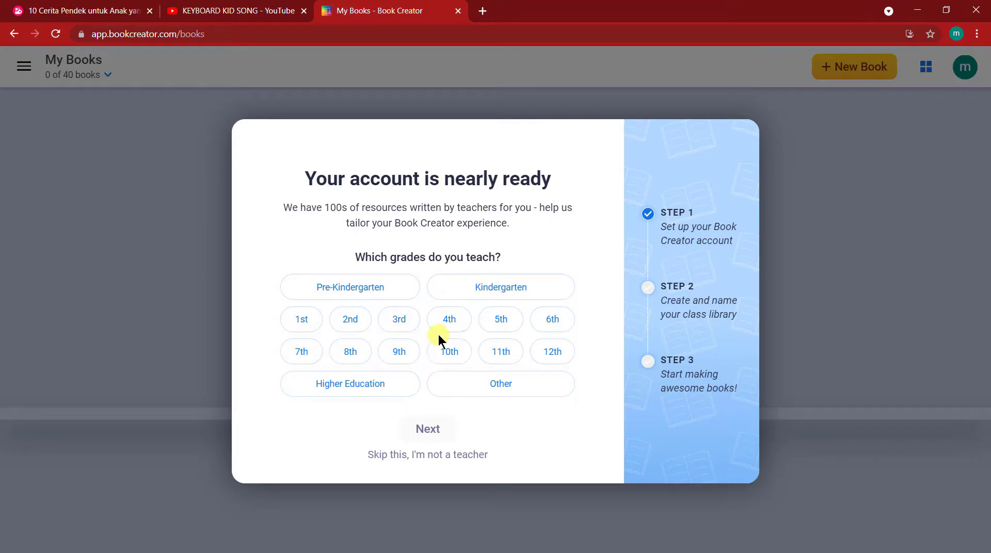
- Complete the account profile with Kindergarten as the grade and Creative Arts as the subject taught
click(484, 289)
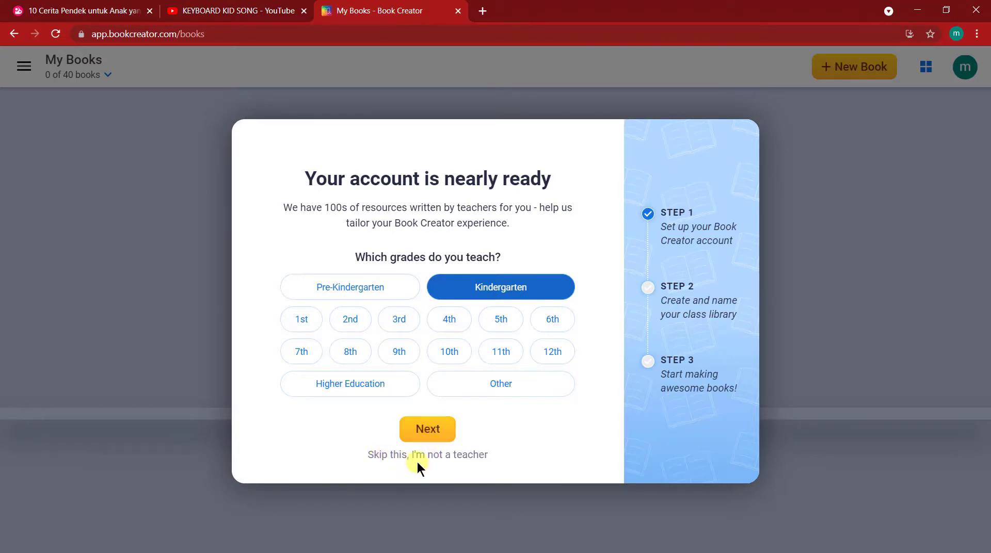
click(433, 431)
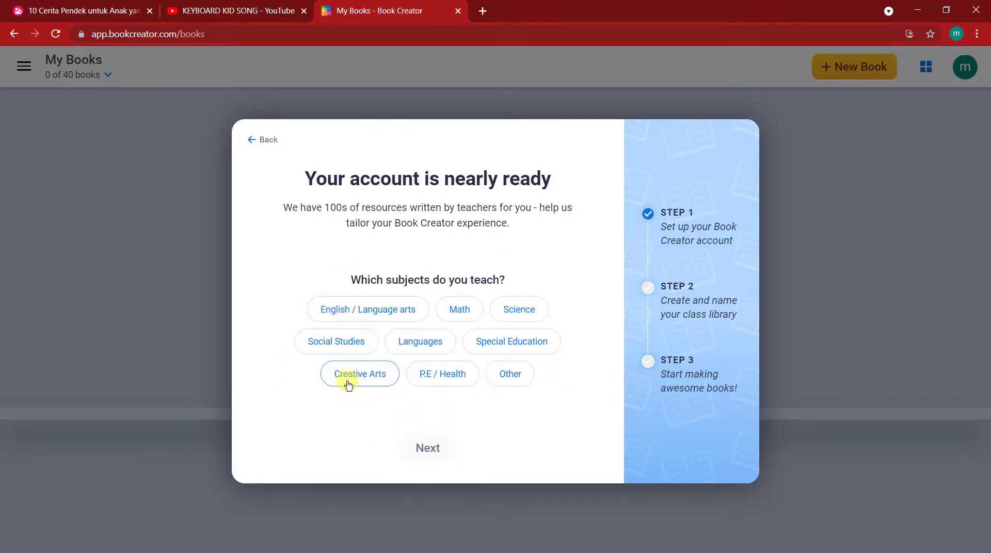
click(368, 383)
click(431, 448)
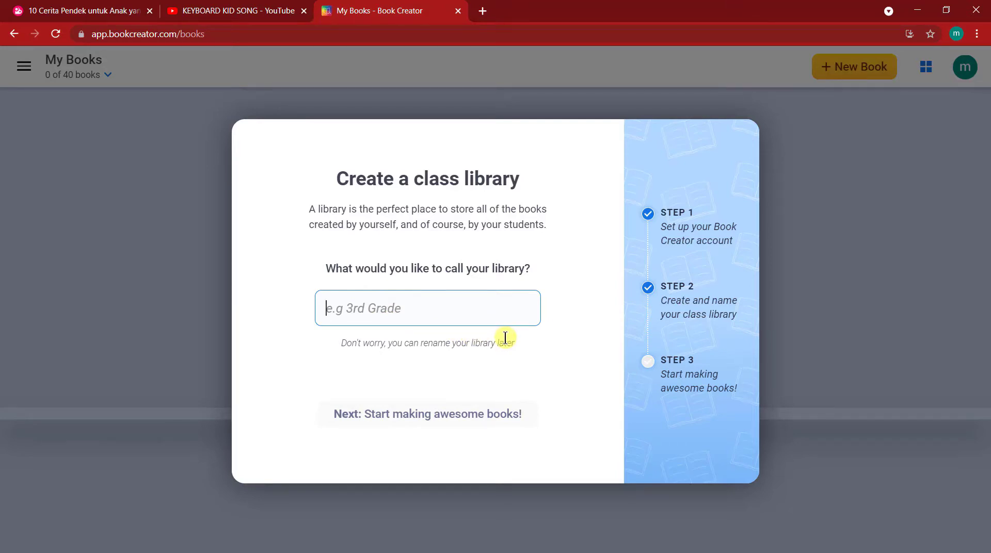
- Create a class library named Play Group and skip installing the desktop shortcut
text(Play G)
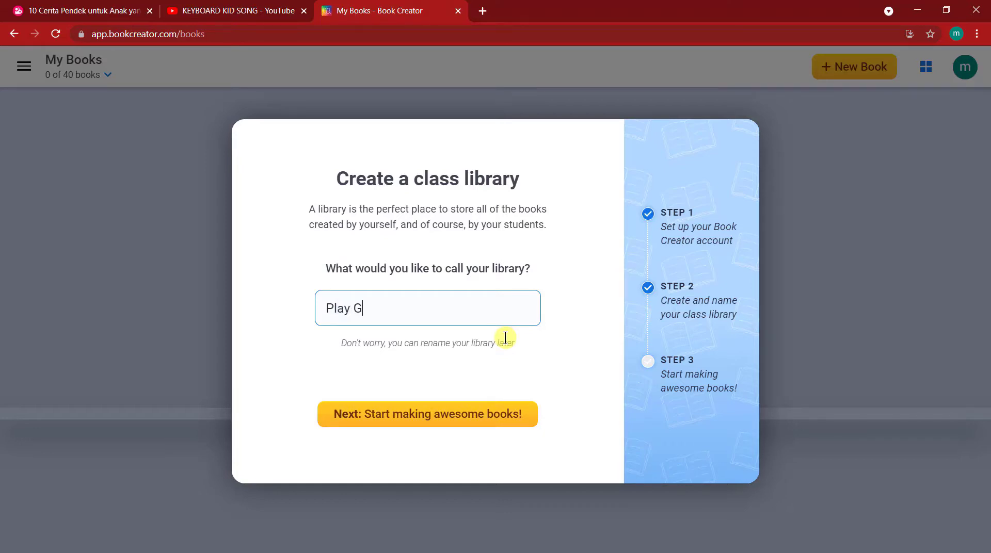
text(roup)
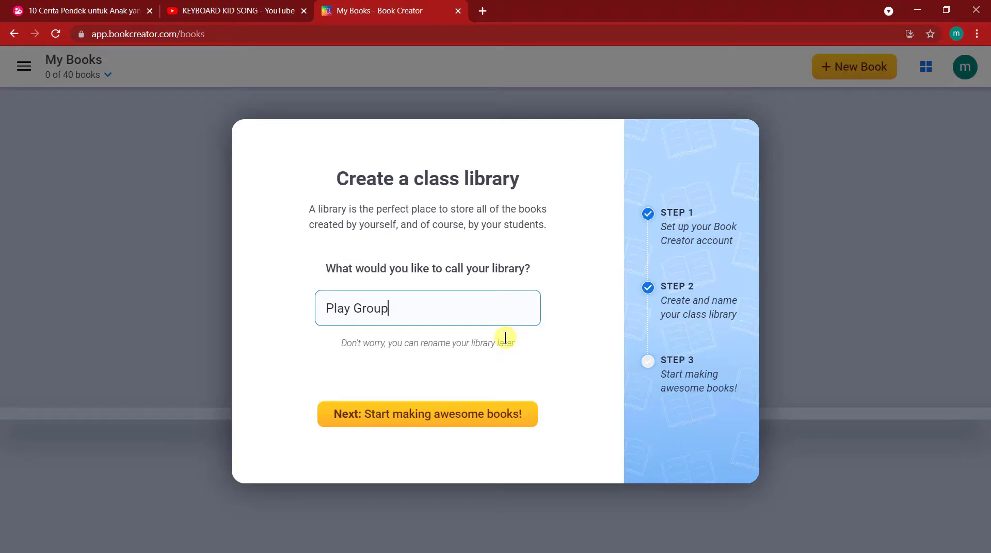
click(433, 419)
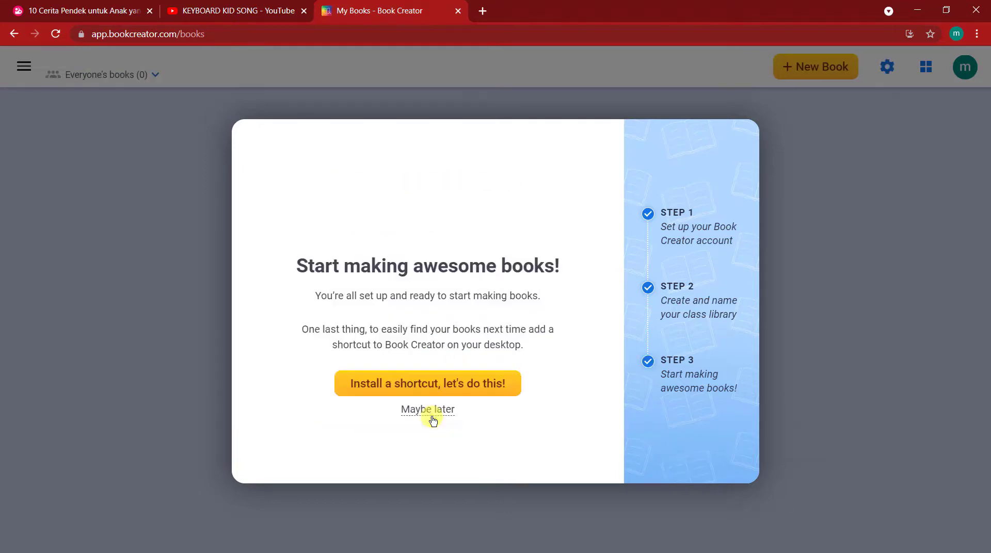
click(438, 410)
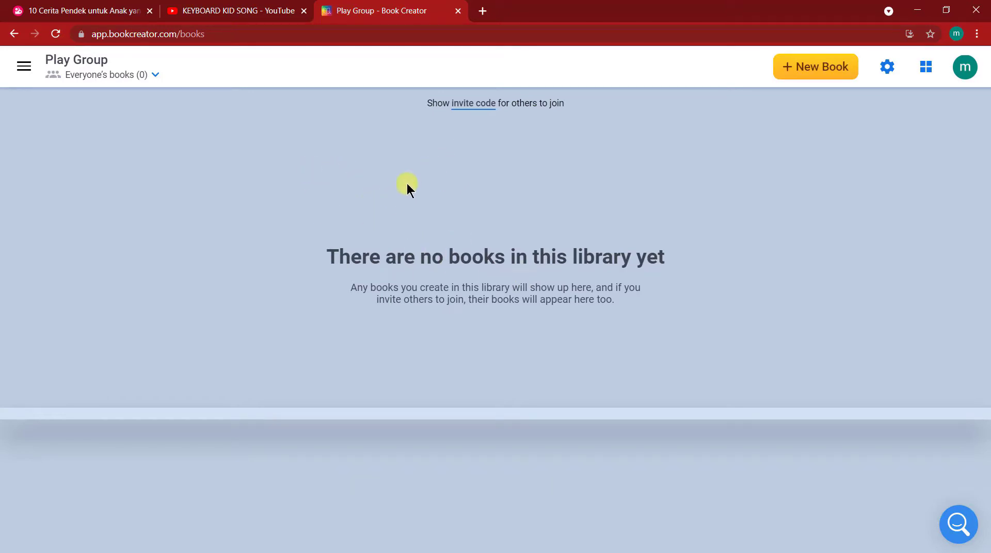
- Show the invite code of the Play Group library, and view the My Books and Play Group libraries from the dashboard
click(468, 108)
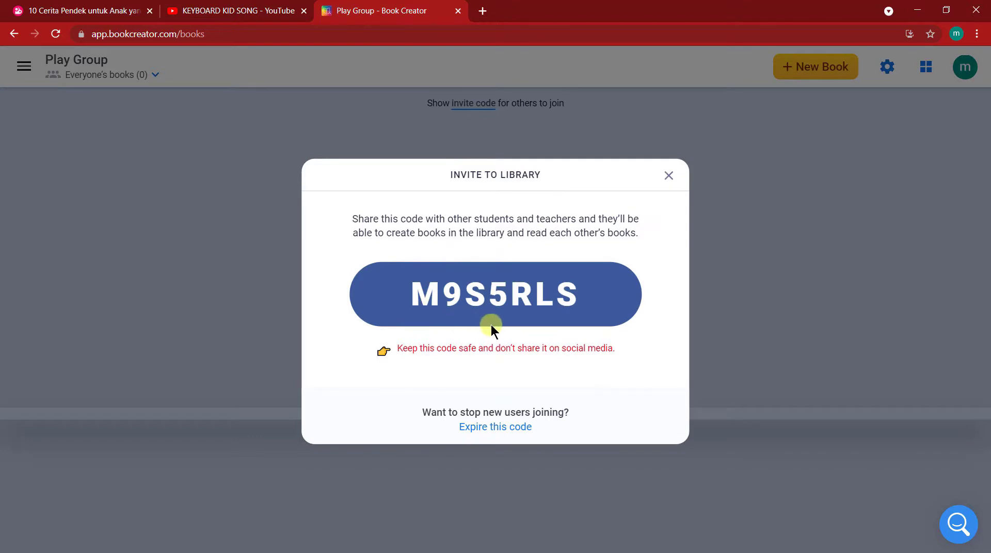
click(668, 177)
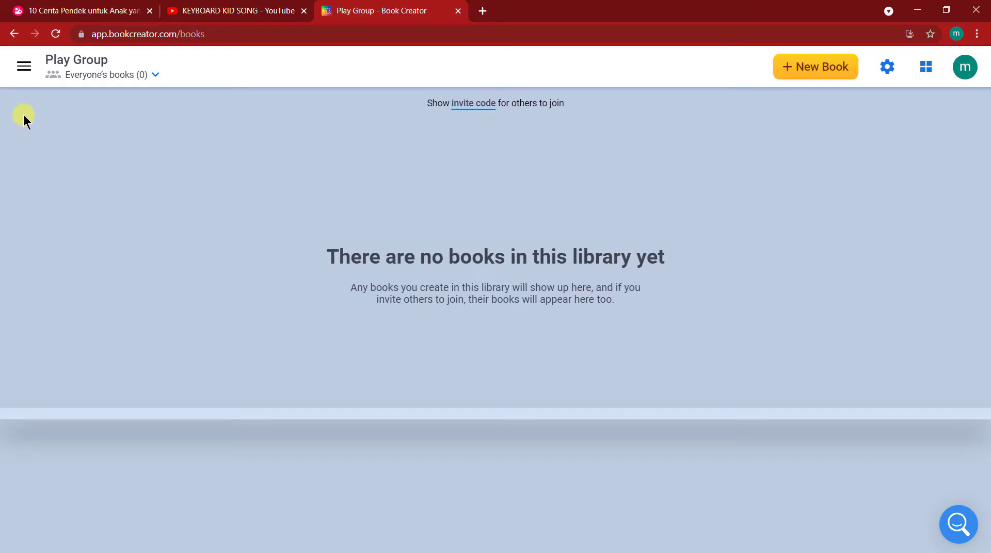
click(24, 69)
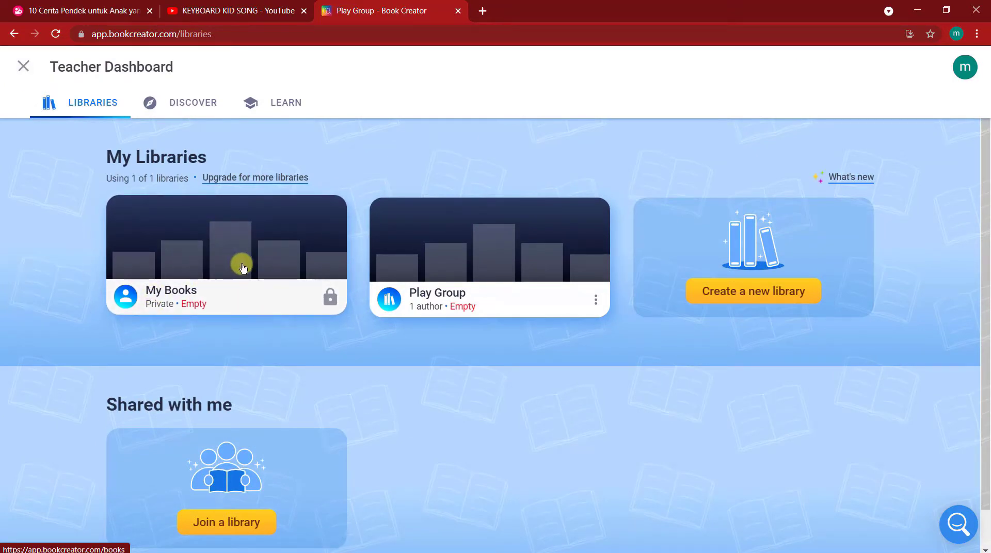
click(213, 262)
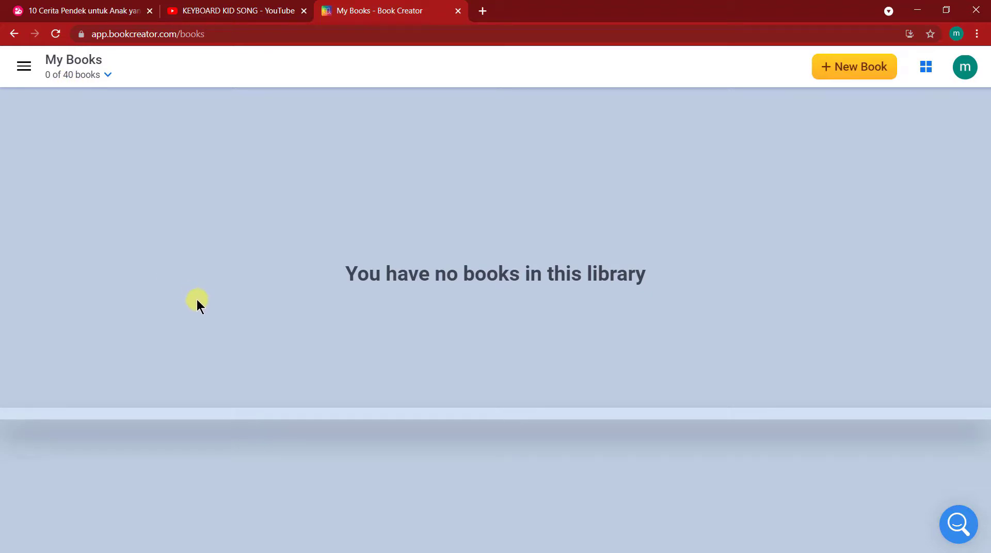
click(23, 66)
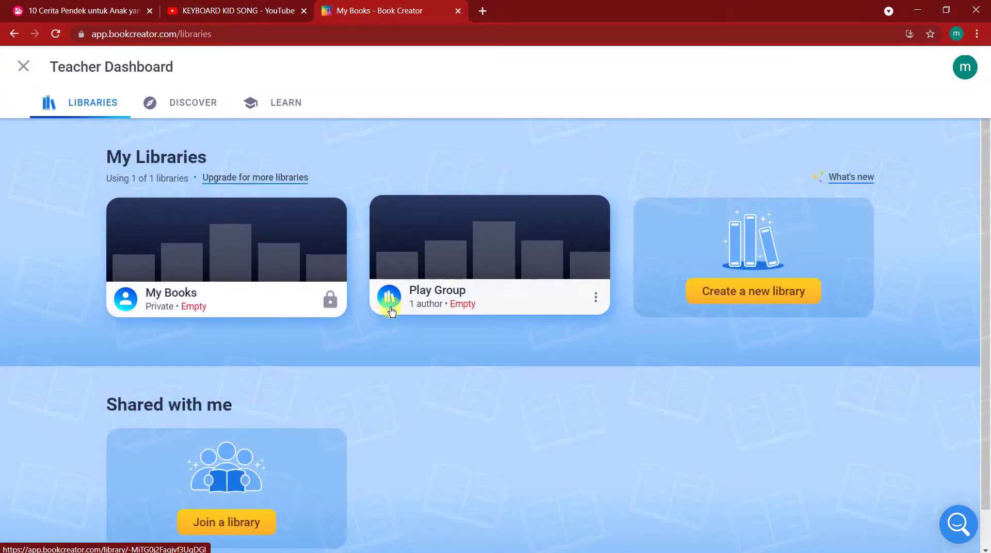
click(459, 272)
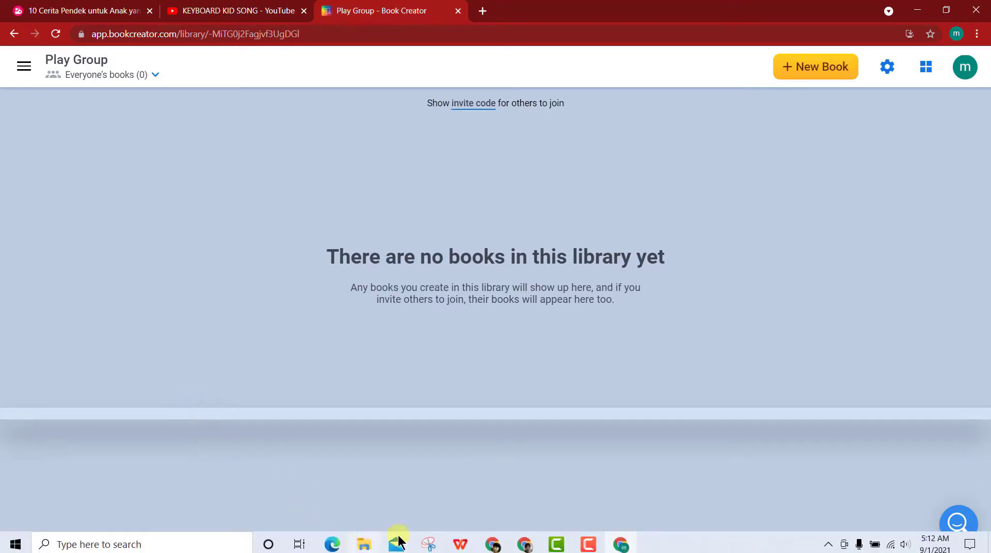
- Switch to the other Chrome window signed in to Book Creator and open its Grade 5 library
mouse_move(524, 548)
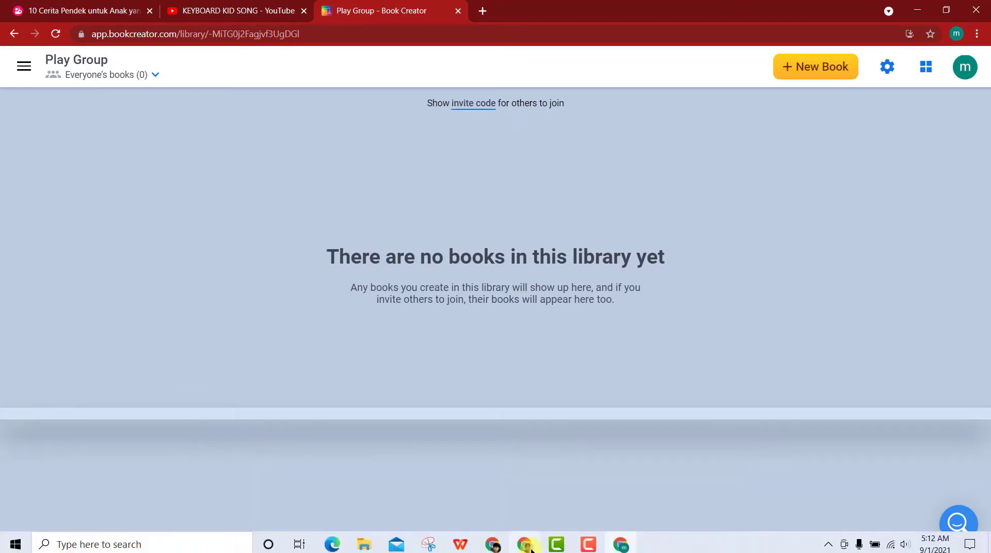
click(519, 470)
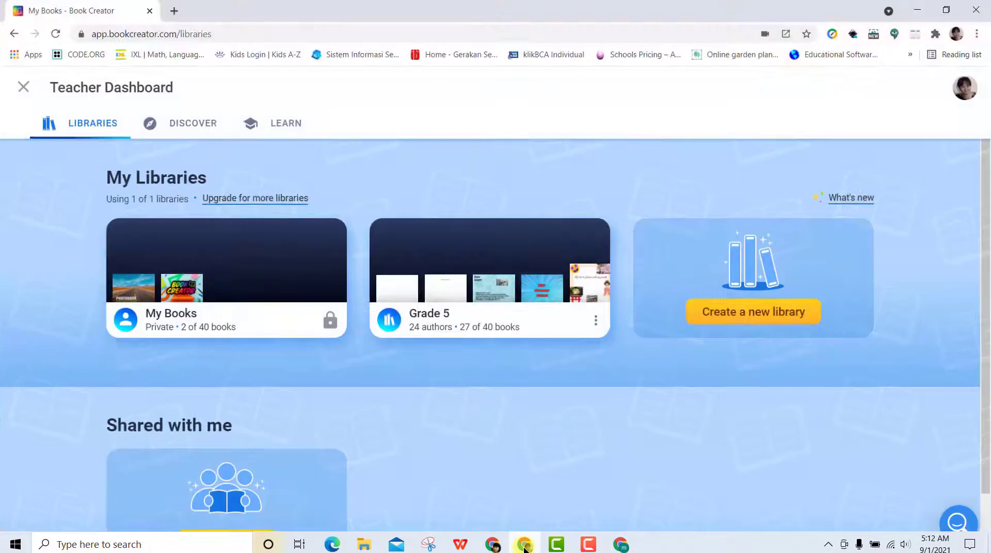
click(450, 238)
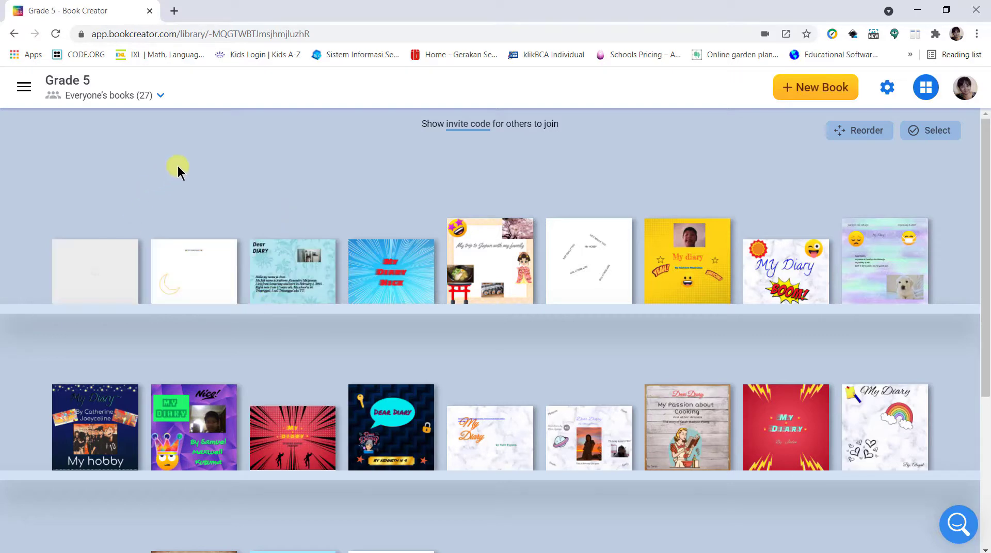
- Look through the Grade 5 library's author list and the management options for the first author, and return to the Play Group window
click(94, 101)
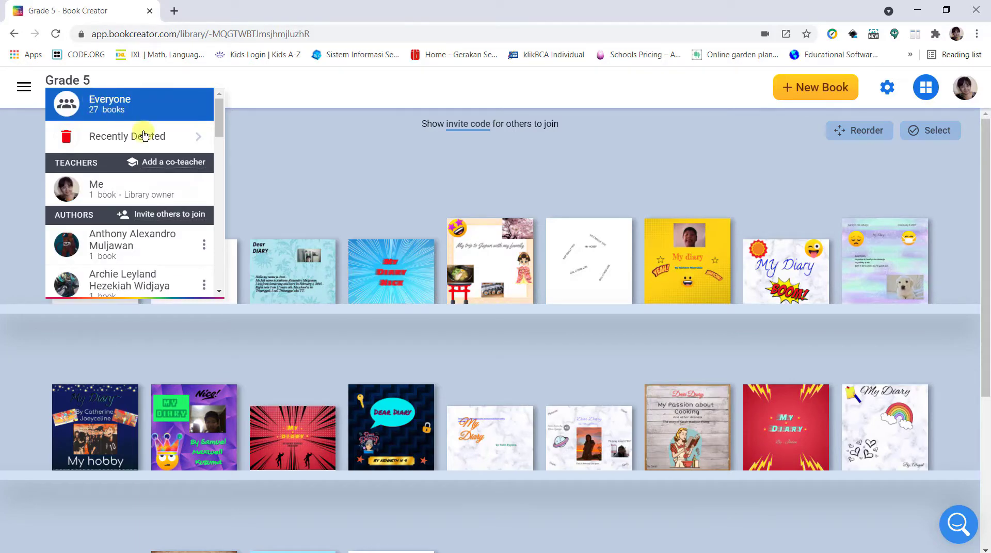
scroll(158, 243, down, 3)
scroll(162, 246, down, 10)
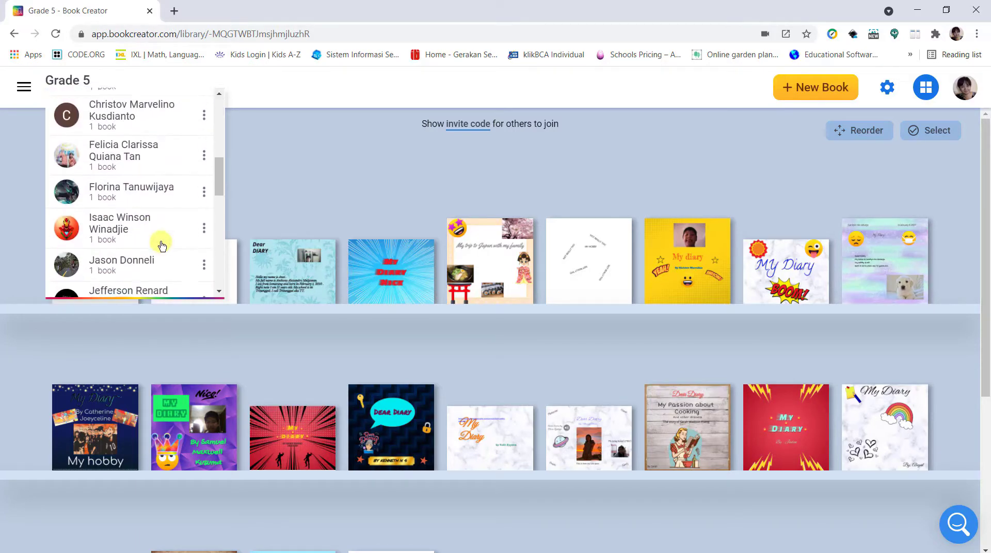
scroll(161, 246, up, 12)
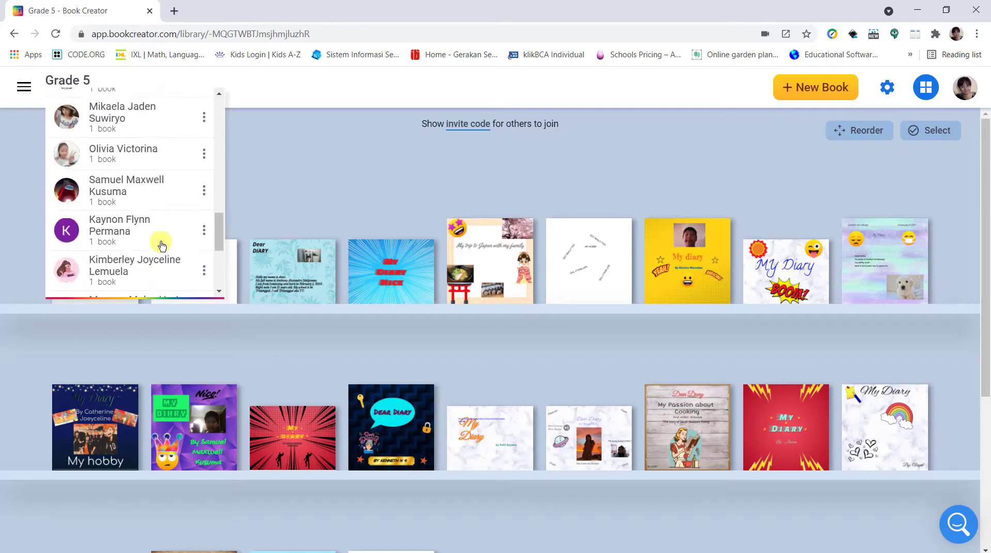
scroll(161, 245, up, 3)
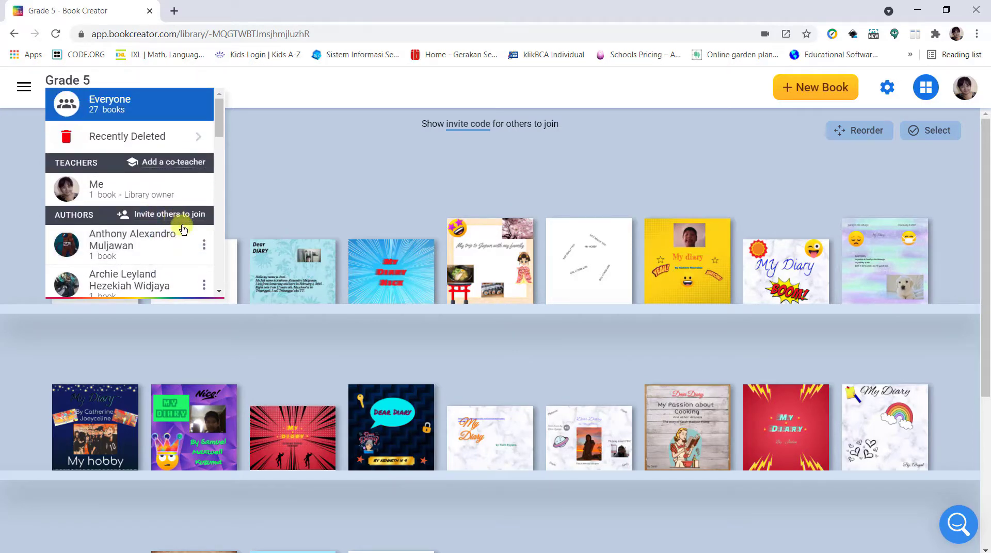
click(204, 244)
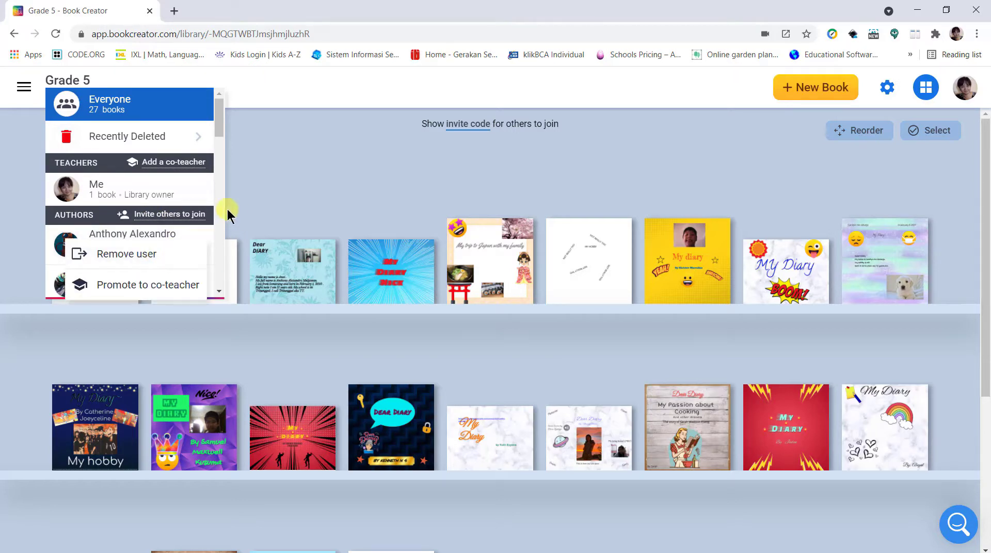
click(242, 190)
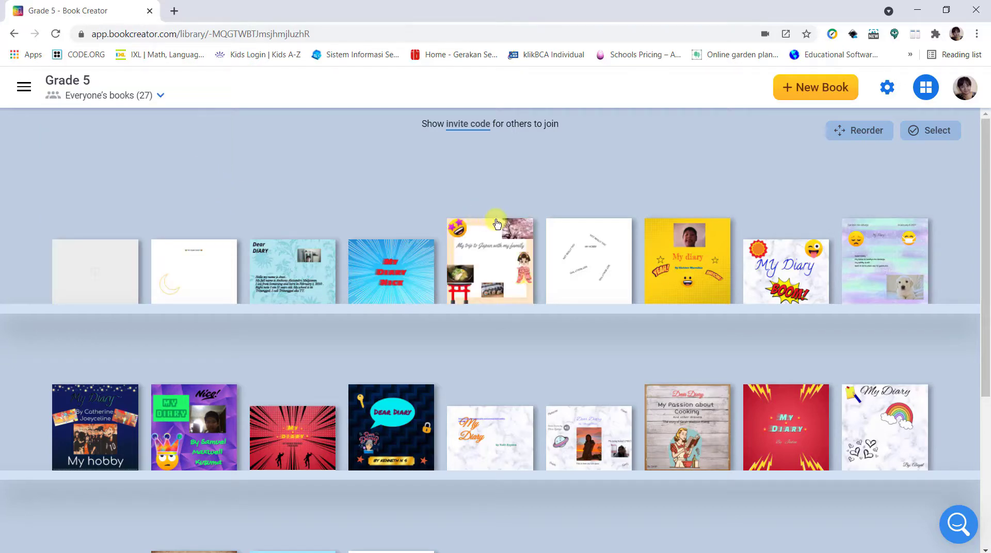
click(912, 11)
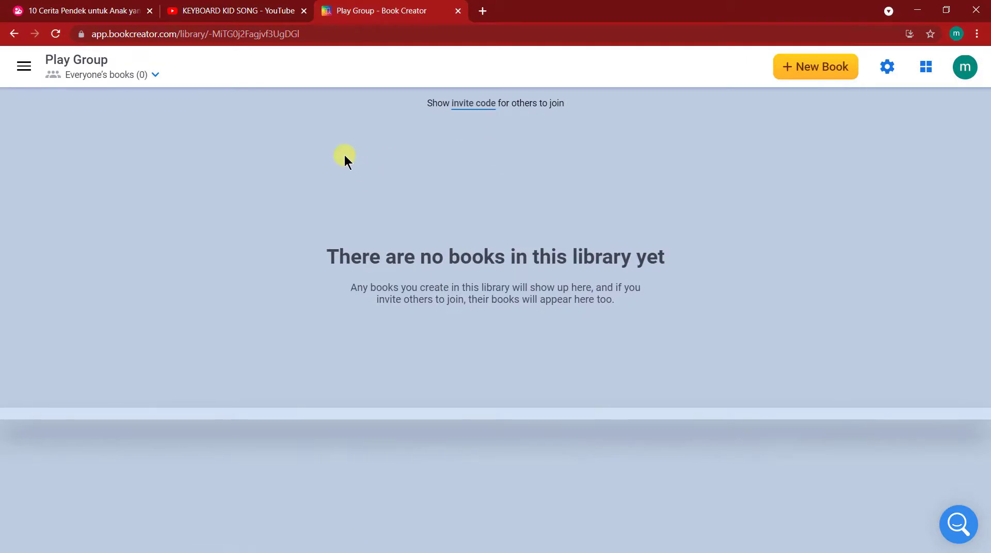
- Browse the Kindergarten example books in the Discover section of the Teacher Dashboard
click(26, 74)
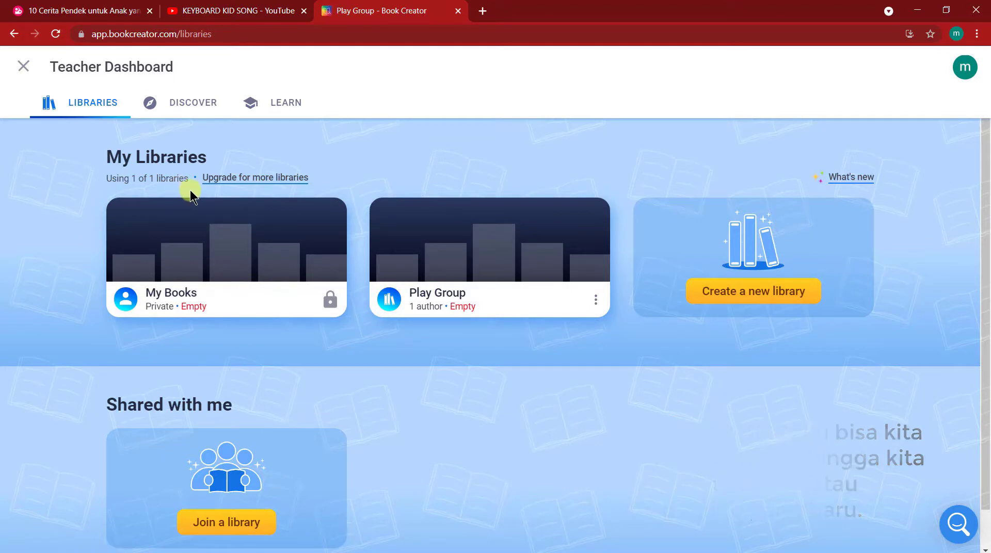
click(190, 103)
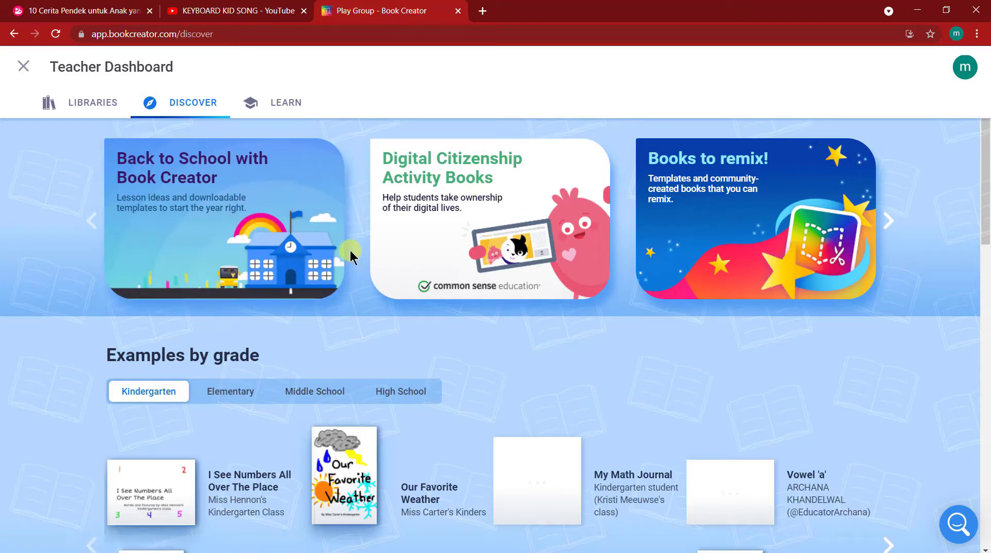
scroll(331, 248, down, 4)
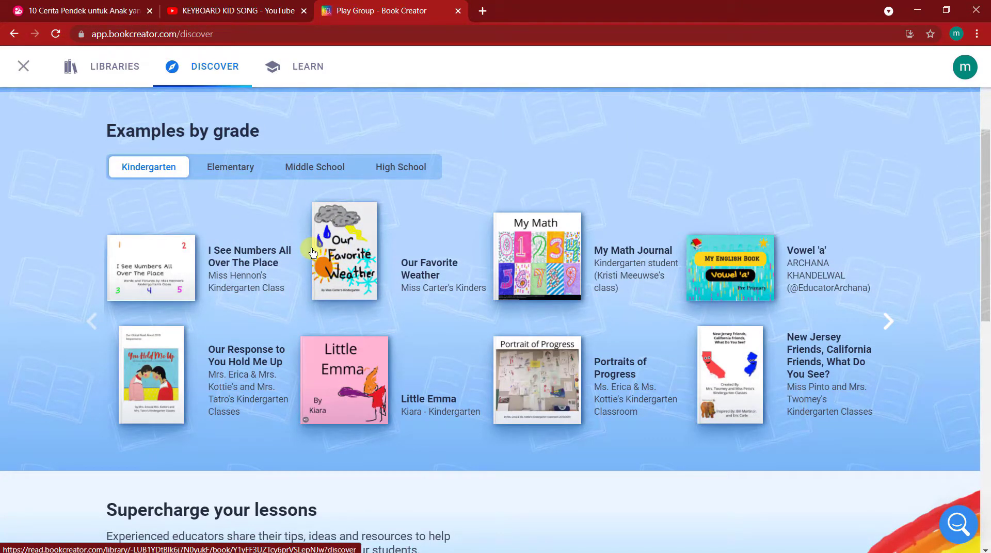
- Finish looking through the Kindergarten example books, leave the Discover section and open the My Books library
scroll(311, 249, down, 7)
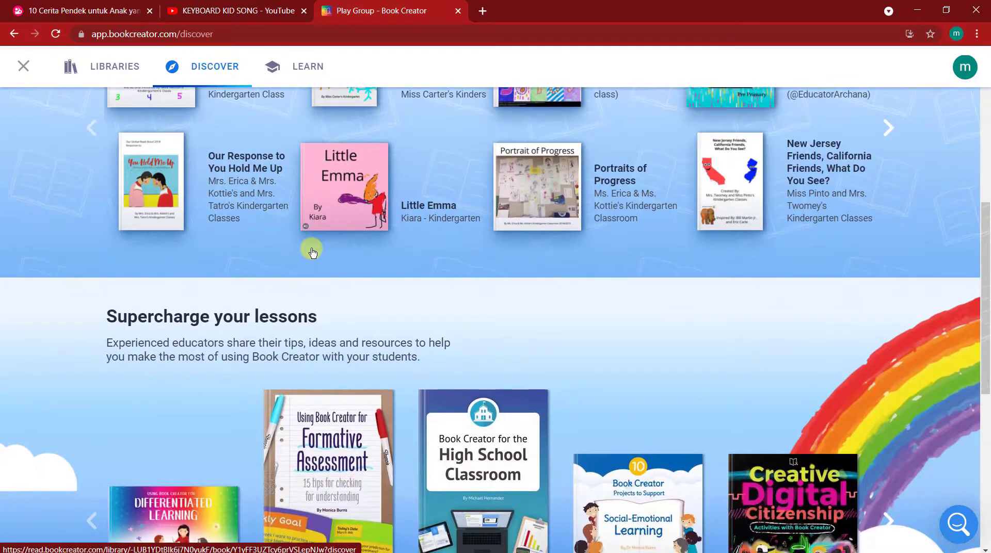
scroll(311, 249, up, 7)
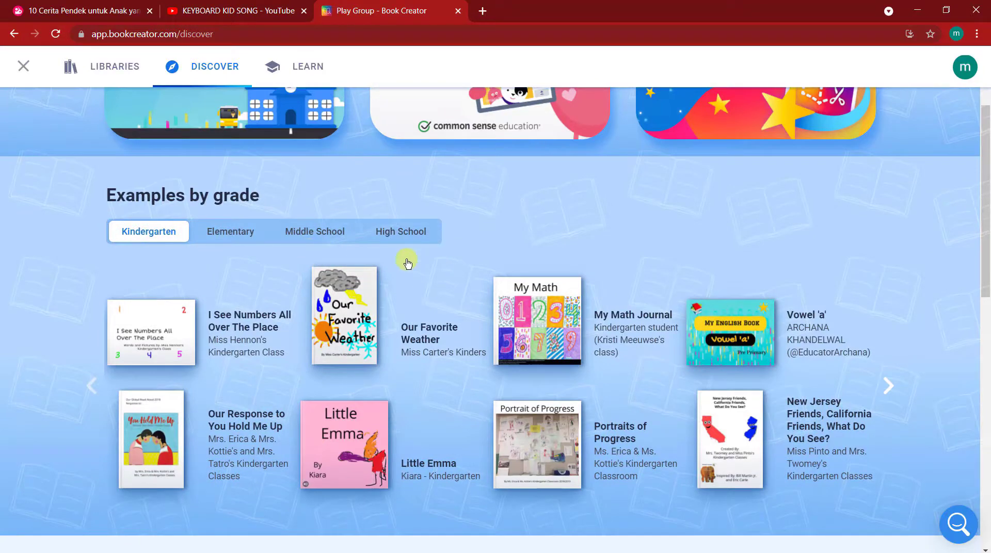
key(Escape)
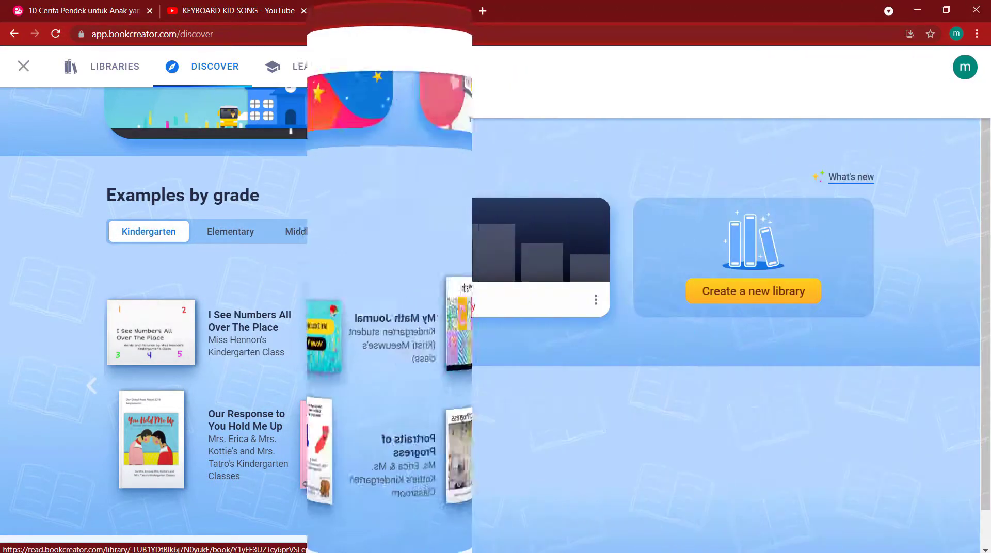
click(222, 280)
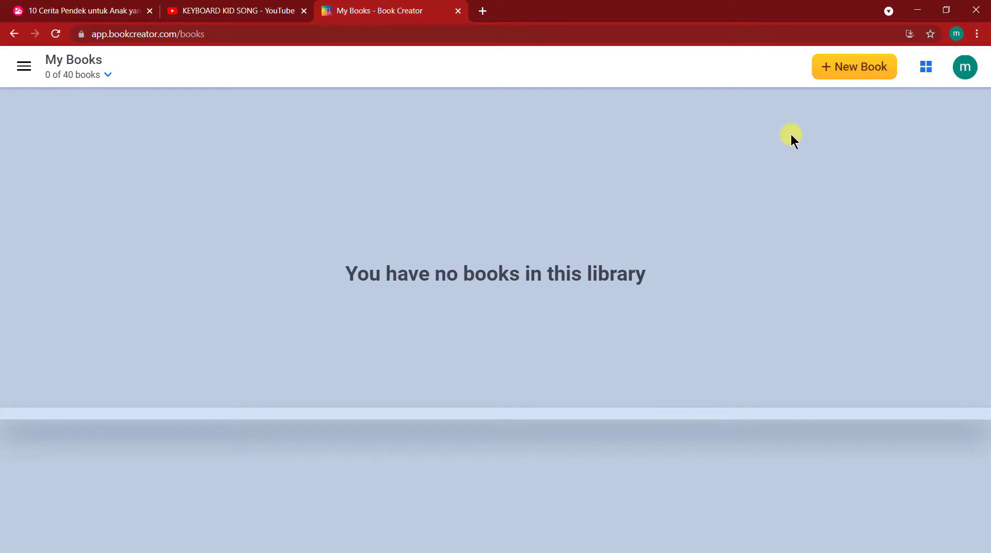
- Create a new book in My Books, viewing the available templates and choosing the blank Landscape 4:3 shape
click(849, 76)
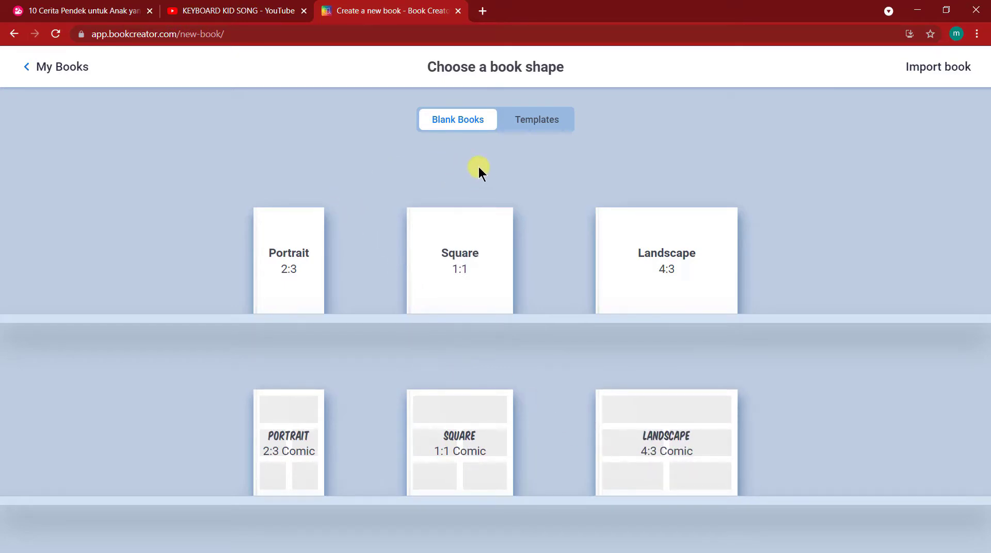
click(537, 124)
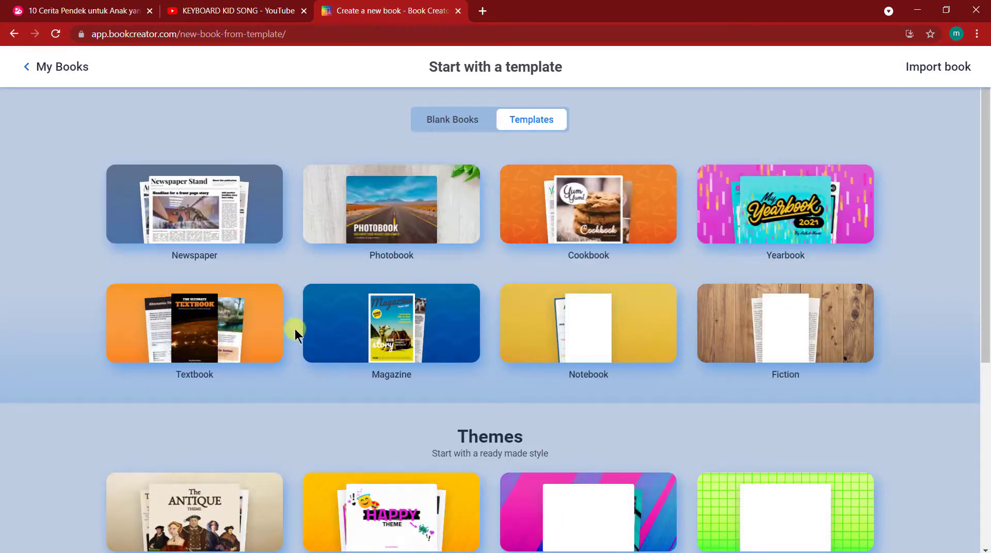
scroll(427, 248, down, 6)
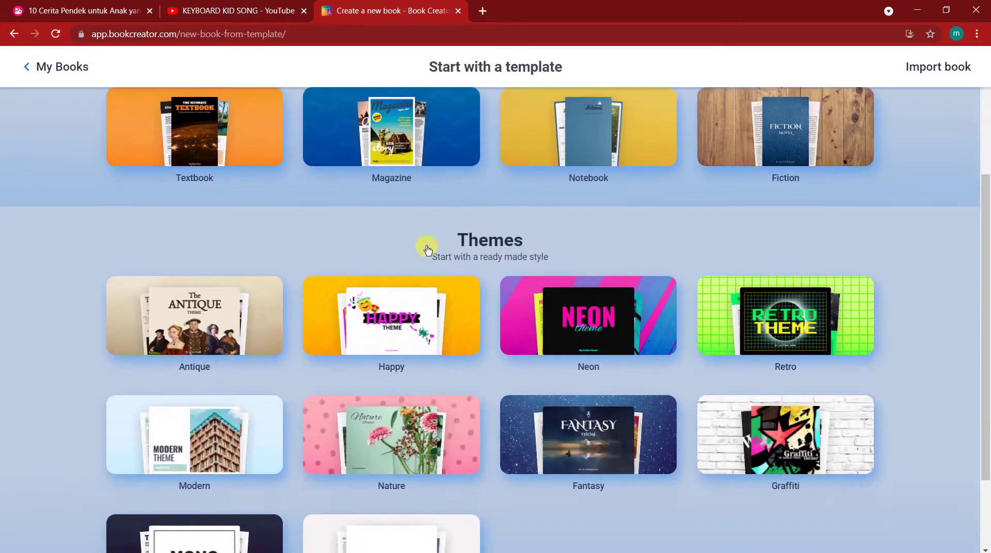
scroll(426, 246, up, 6)
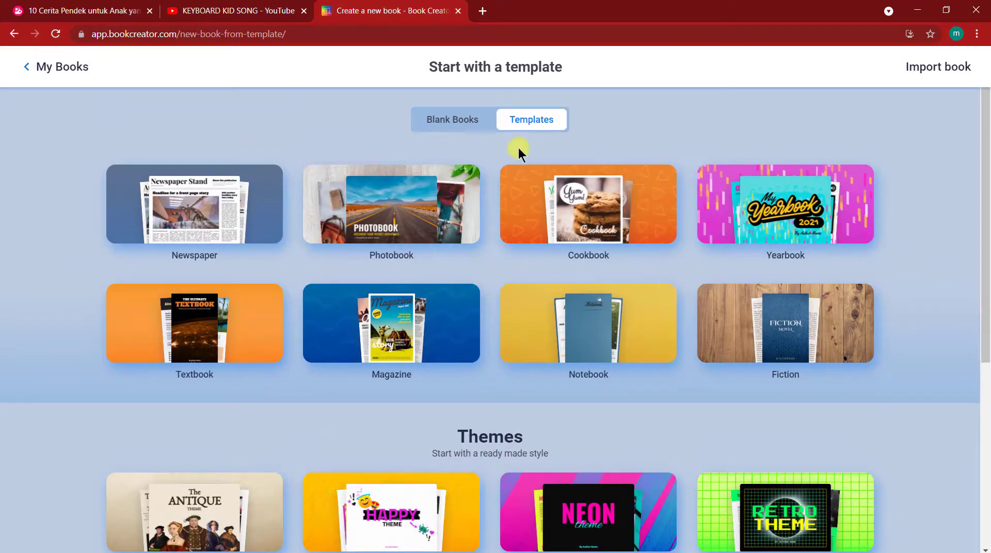
click(456, 126)
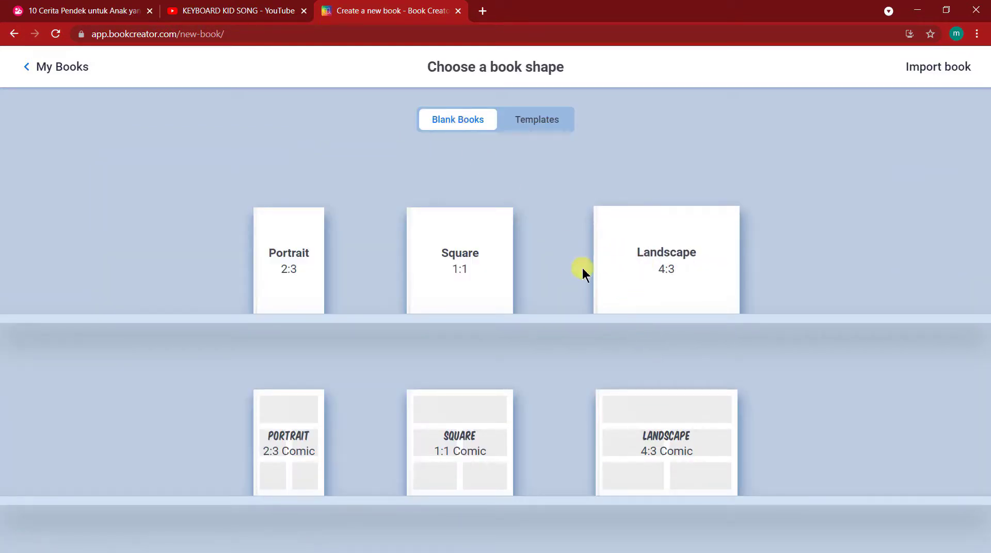
click(655, 277)
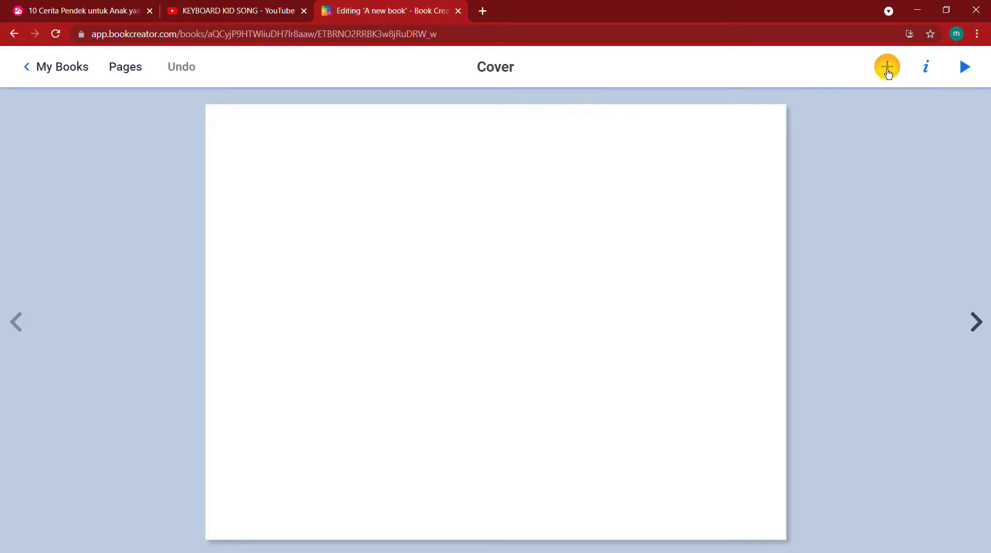
- Try a light blue background on the cover page, followed by the custom colour #b6aff7
click(928, 68)
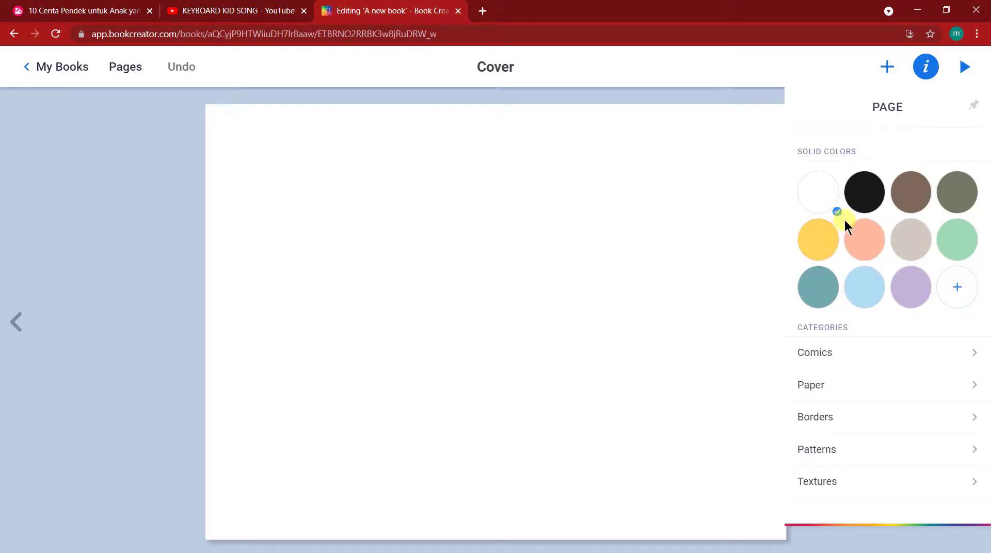
click(857, 287)
click(958, 289)
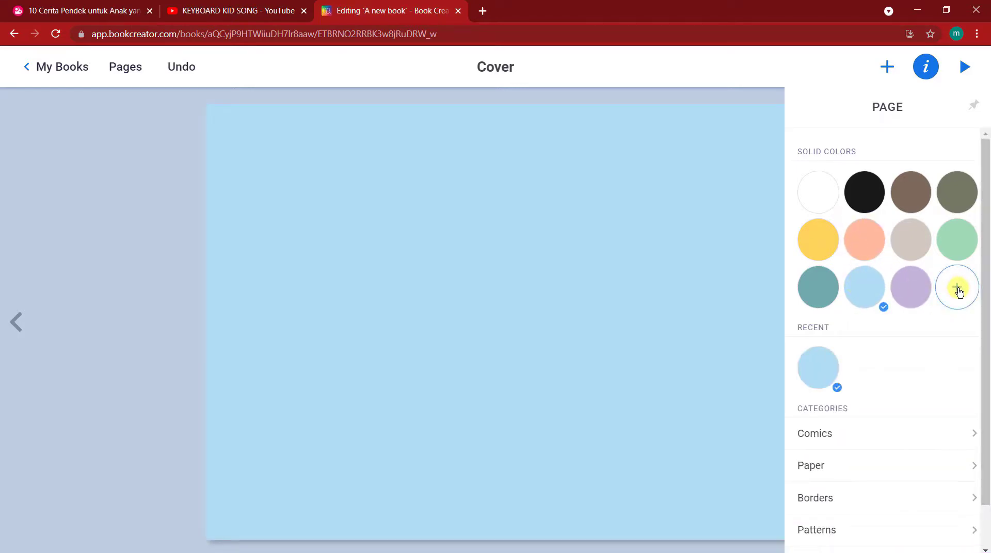
drag(896, 177, 920, 168)
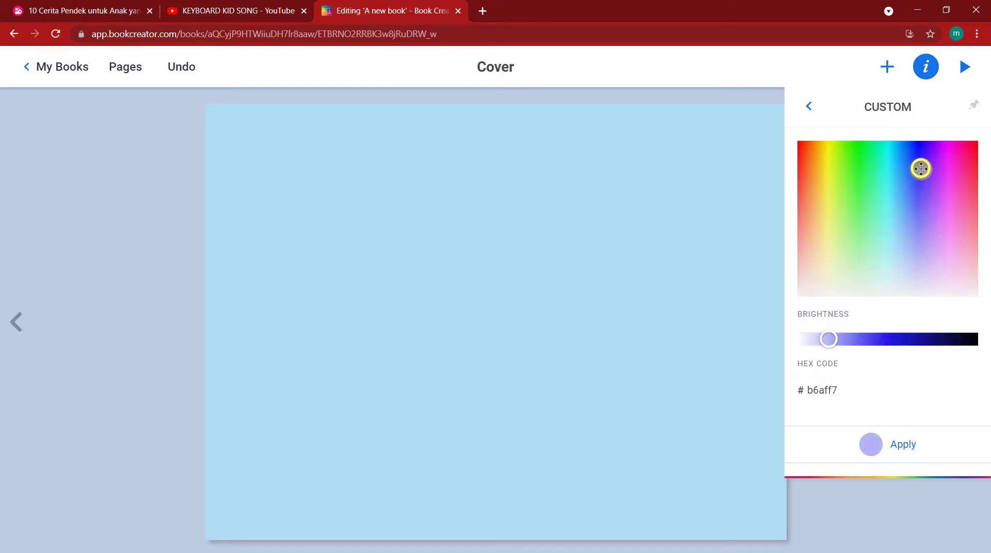
click(901, 444)
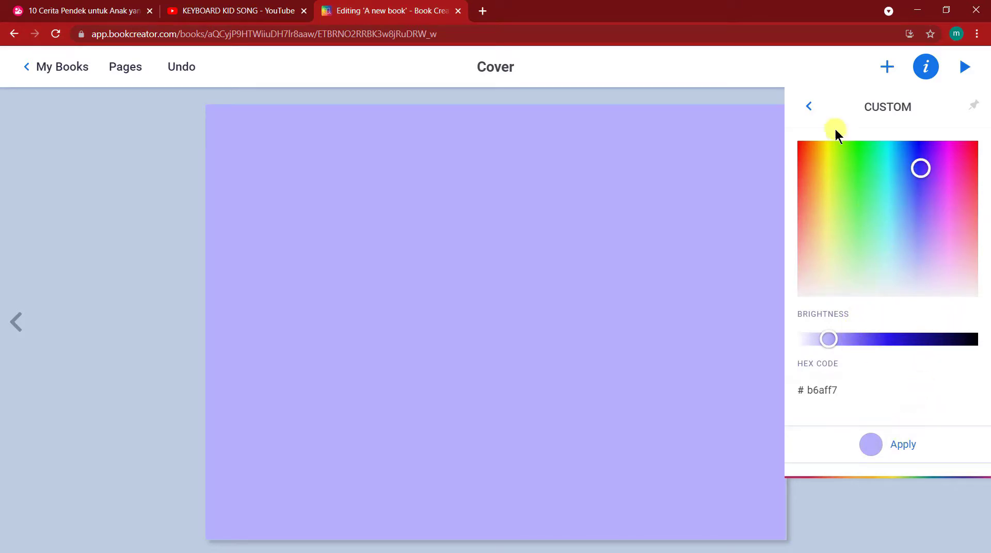
- Try the blue and the orange dotted sunburst Comics backgrounds on the cover page
click(808, 109)
scroll(891, 385, down, 1)
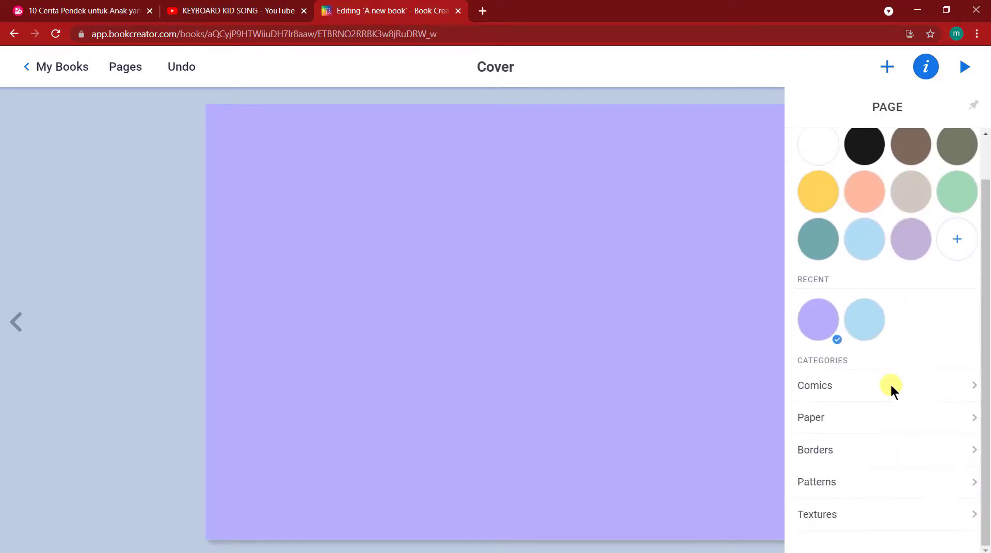
click(821, 387)
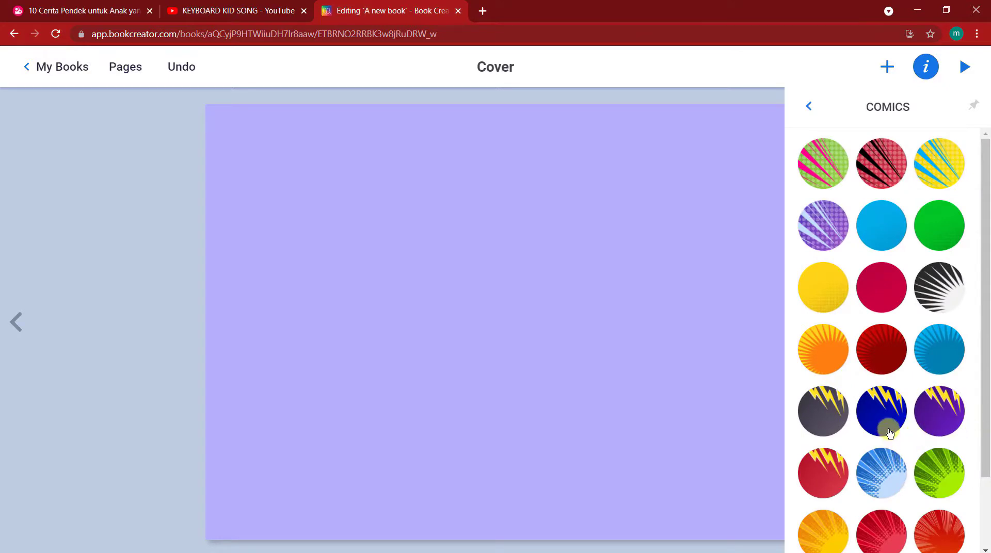
click(875, 489)
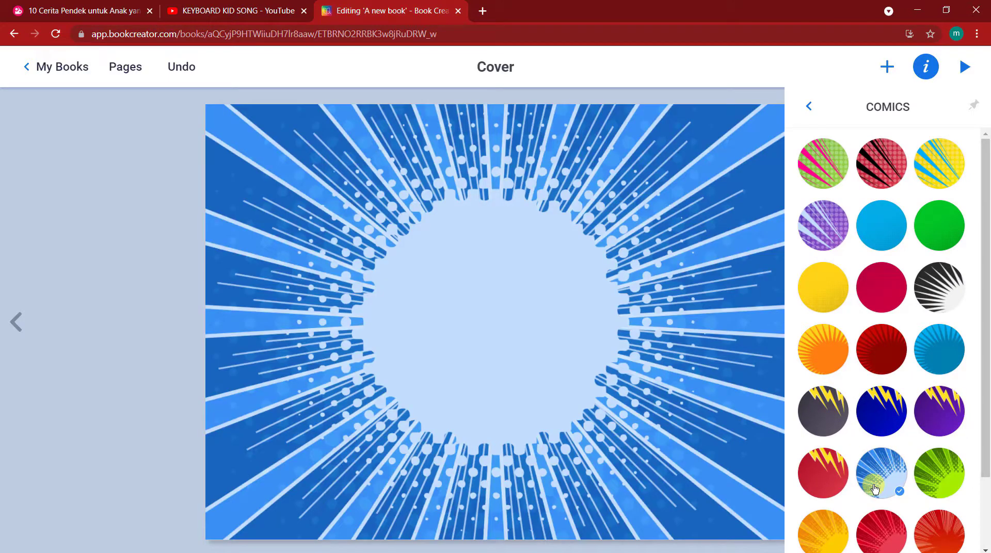
click(824, 526)
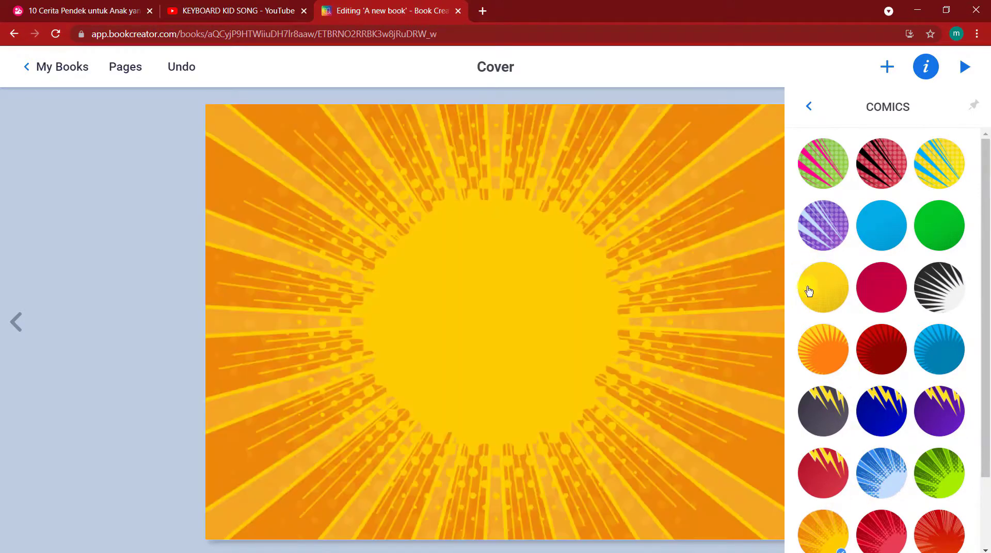
- View the Paper backgrounds and apply the autumn leaves and acorns design from the Borders category to the cover
click(808, 107)
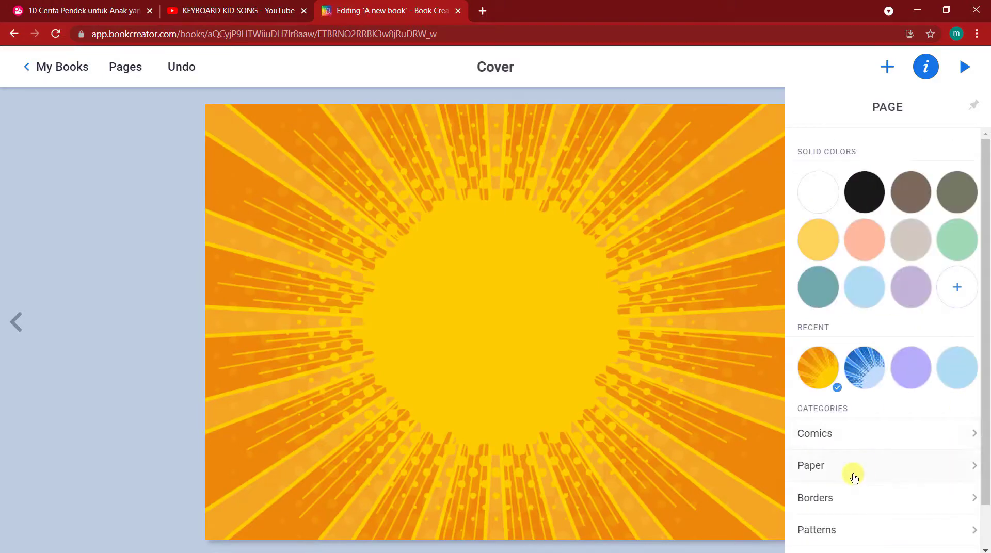
scroll(854, 478, down, 1)
click(829, 417)
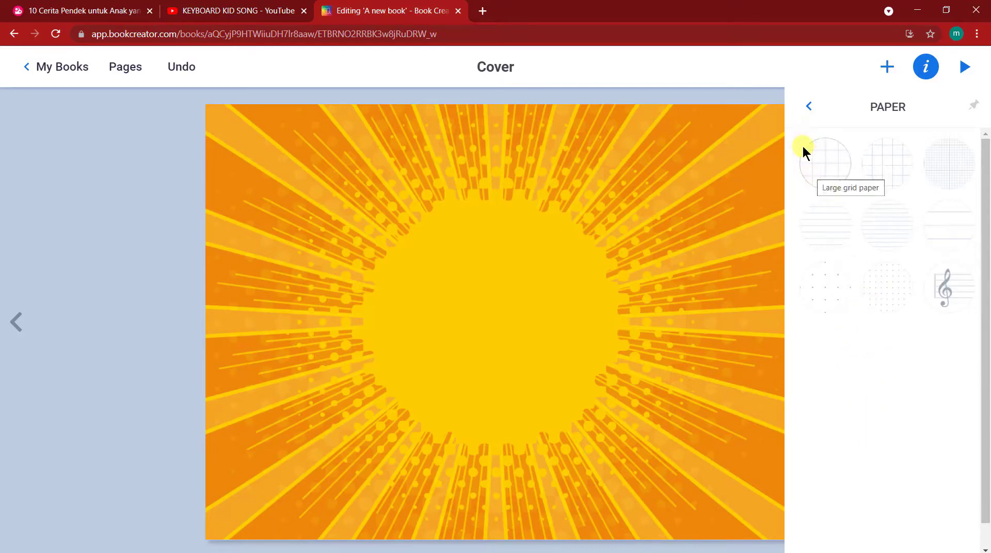
click(811, 105)
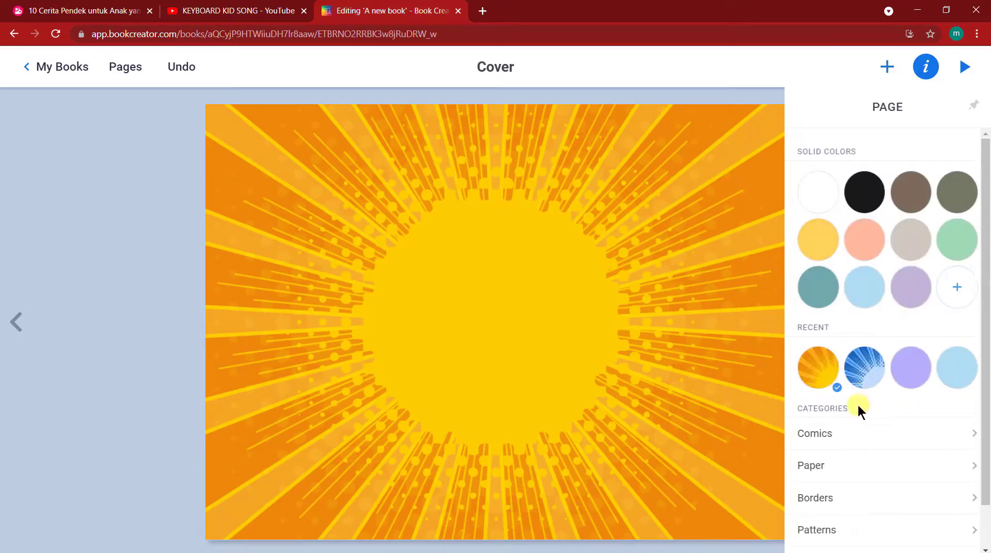
scroll(857, 408, down, 1)
click(841, 452)
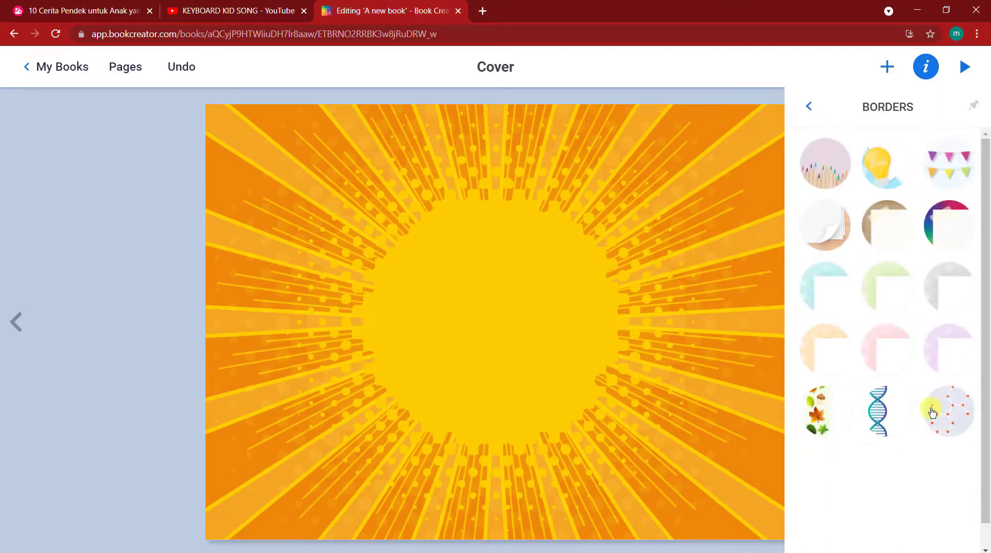
click(816, 427)
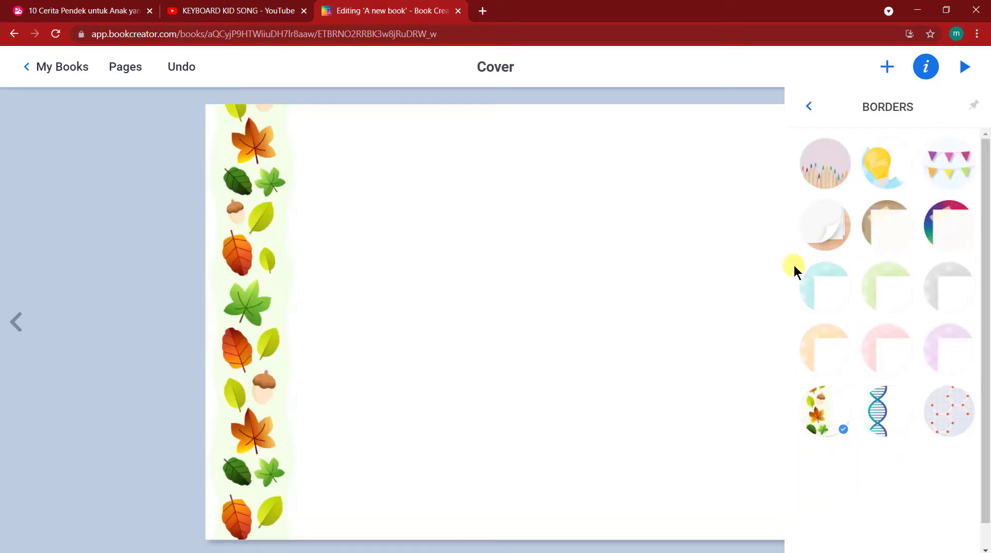
- Look through the Textures backgrounds and close the cover's page settings
click(808, 103)
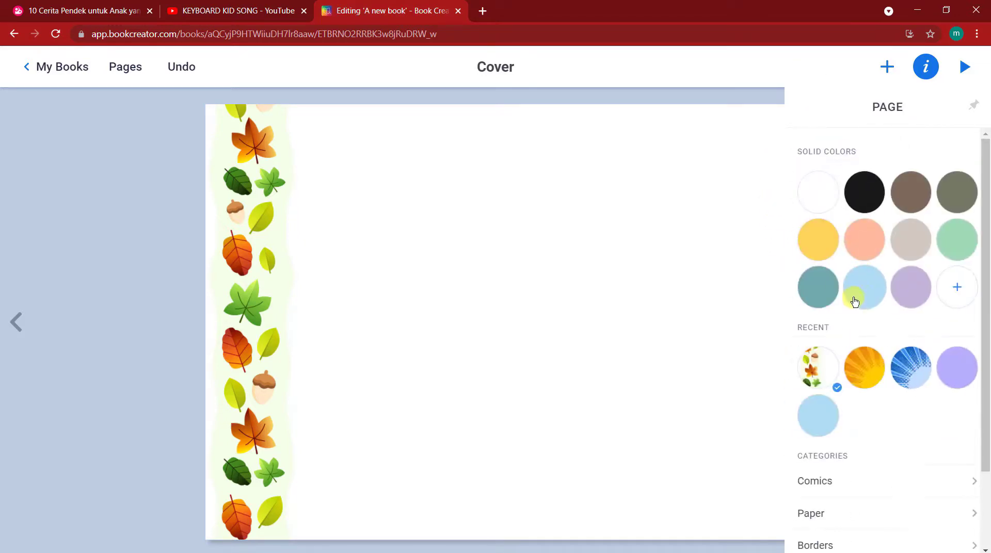
scroll(855, 298, down, 2)
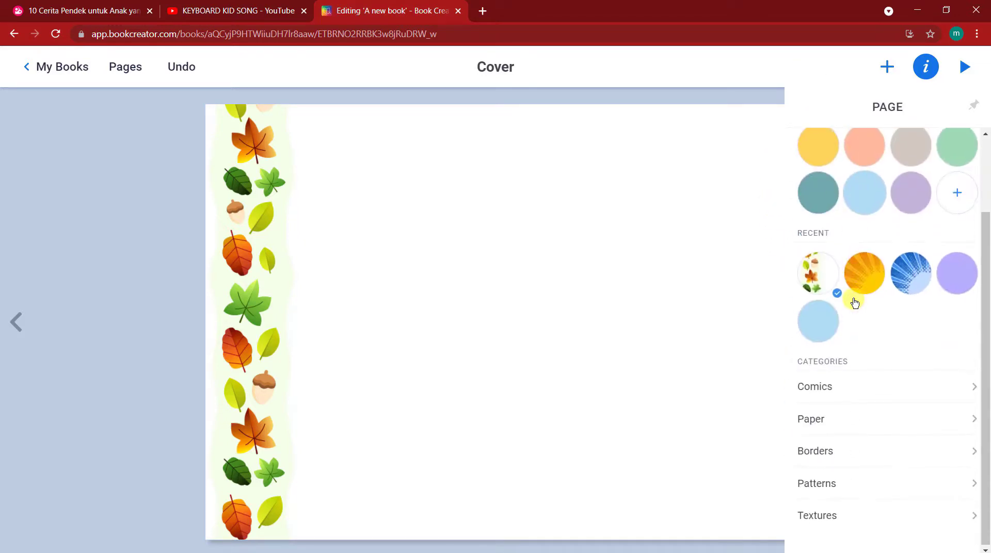
click(817, 515)
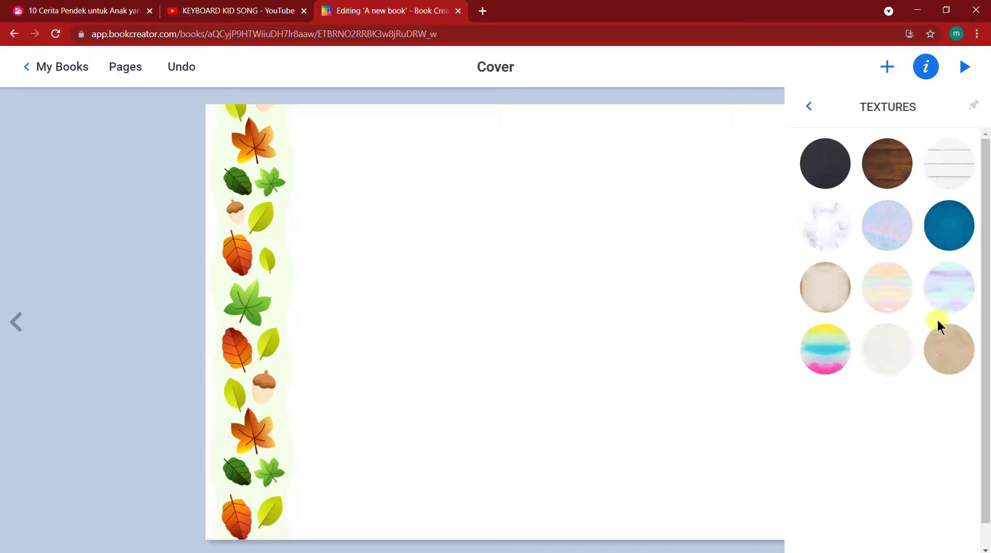
click(810, 109)
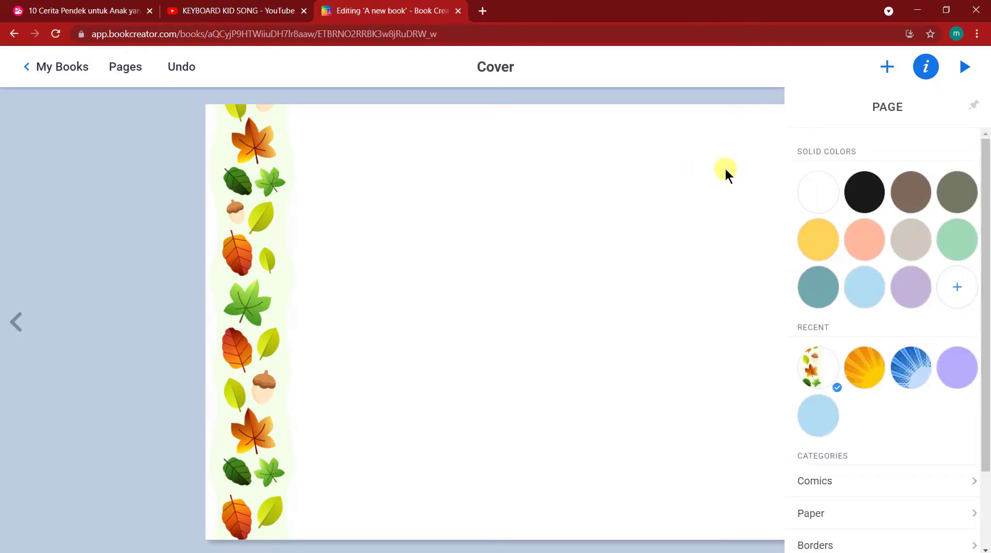
click(706, 179)
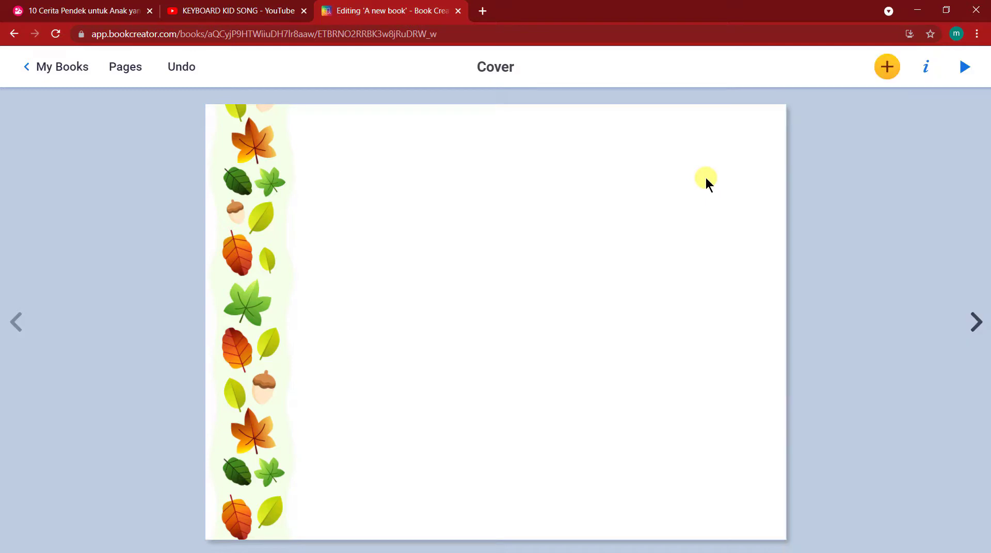
- Add a pink rounded rectangle shape to the cover page
click(888, 76)
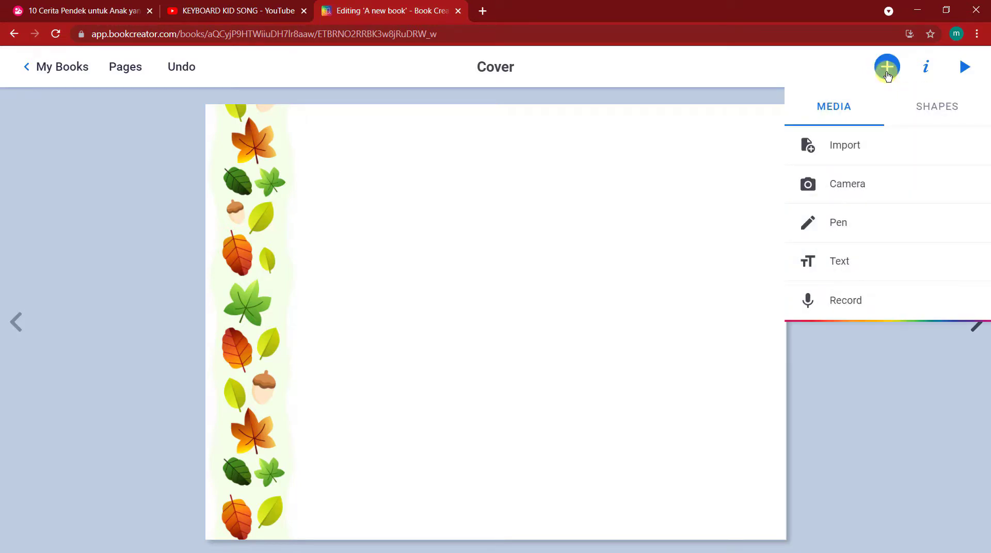
click(937, 108)
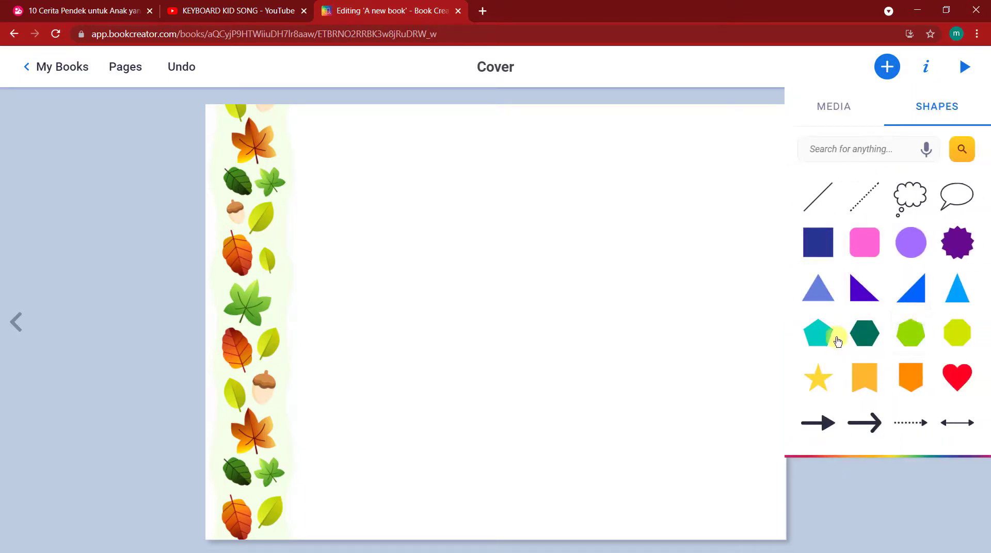
click(870, 251)
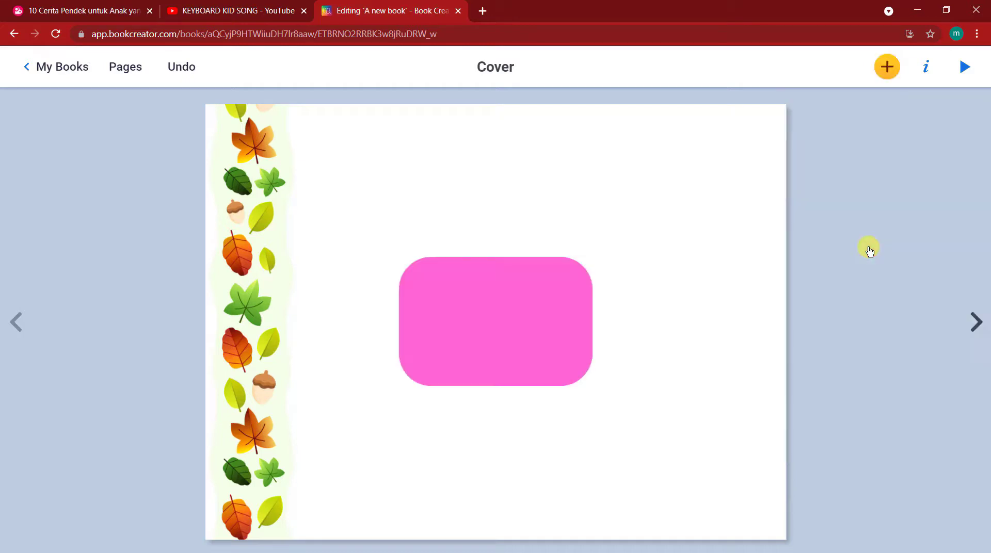
- Shrink the pink rounded rectangle on the cover and rotate it clockwise
click(490, 337)
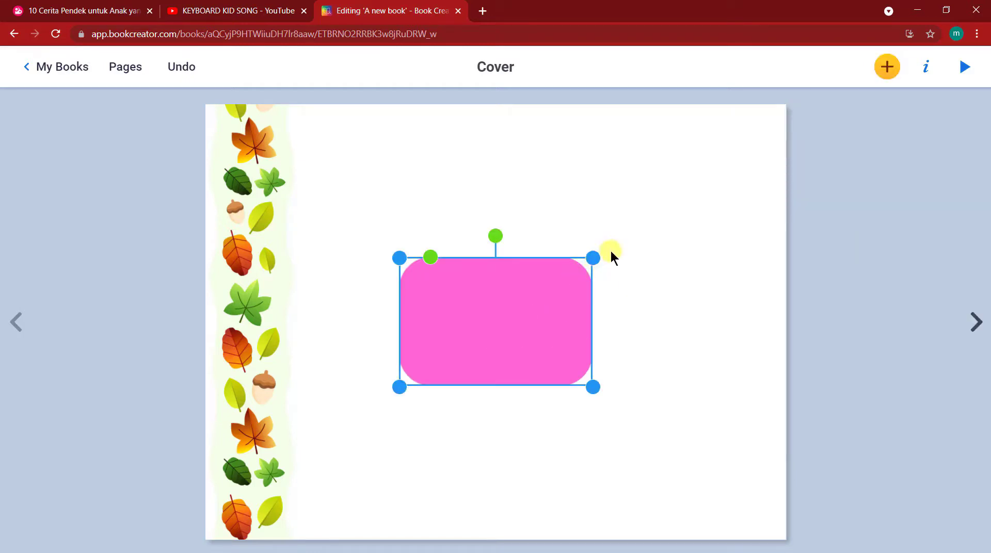
drag(592, 259, 545, 274)
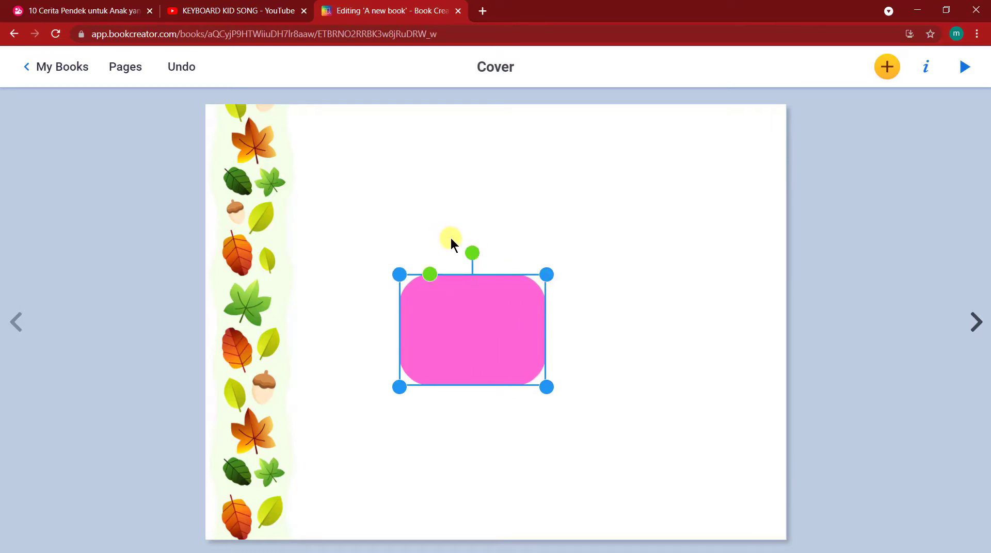
drag(473, 252, 513, 267)
drag(499, 266, 511, 263)
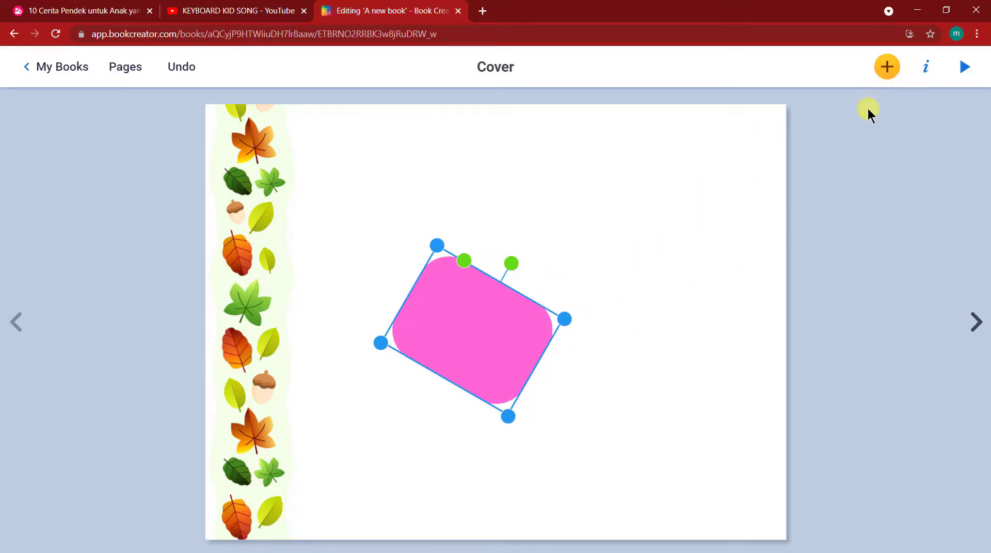
- Turn on the shadow and border for the pink shape and set the border thickness to 11
click(929, 69)
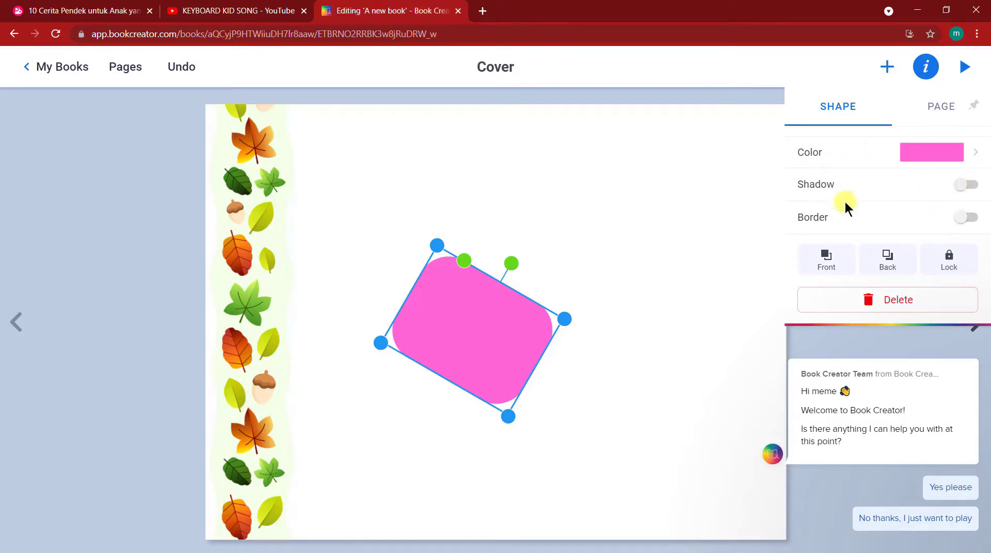
click(966, 185)
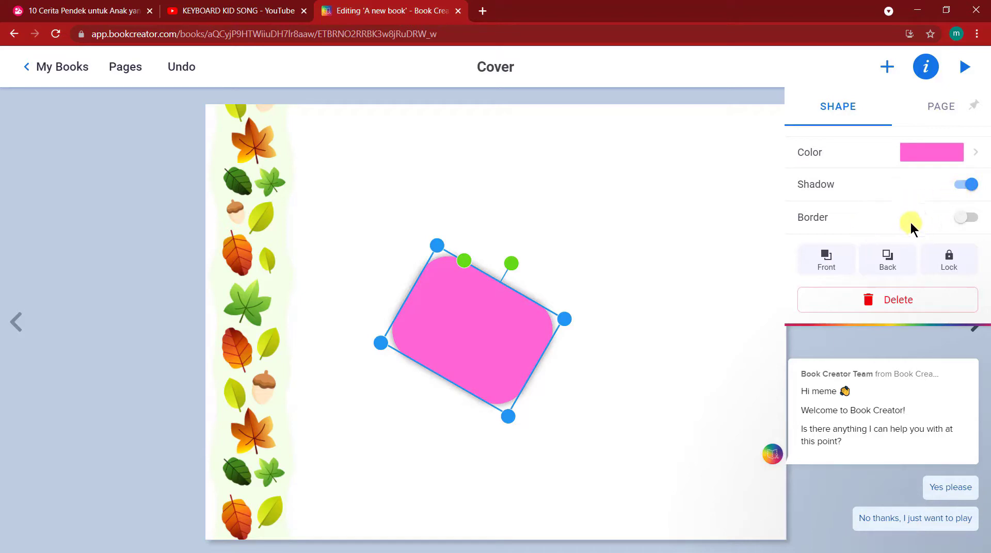
click(965, 217)
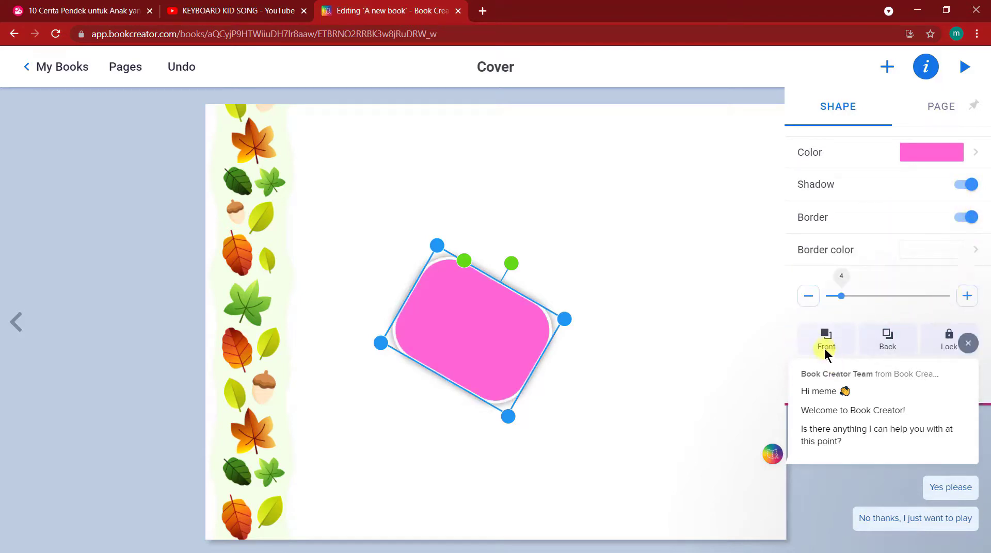
drag(842, 297, 879, 296)
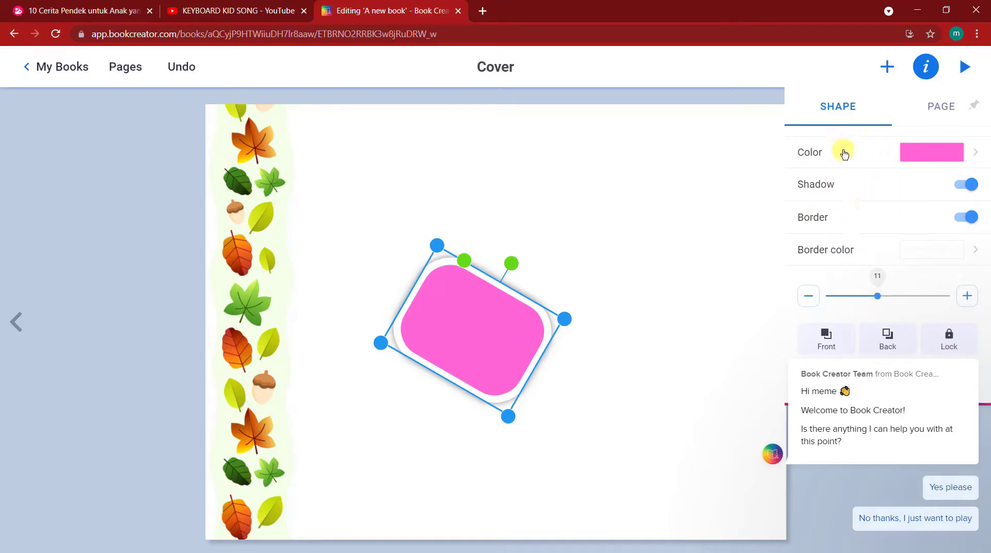
- Search the importable images for "house" and add the photo of the two-storey house with garage doors to the cover
click(886, 76)
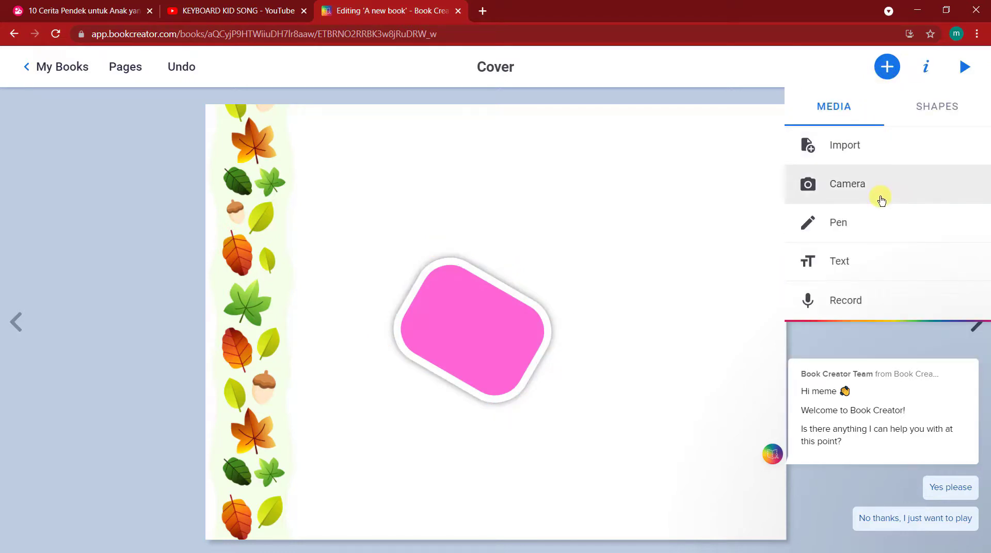
click(845, 146)
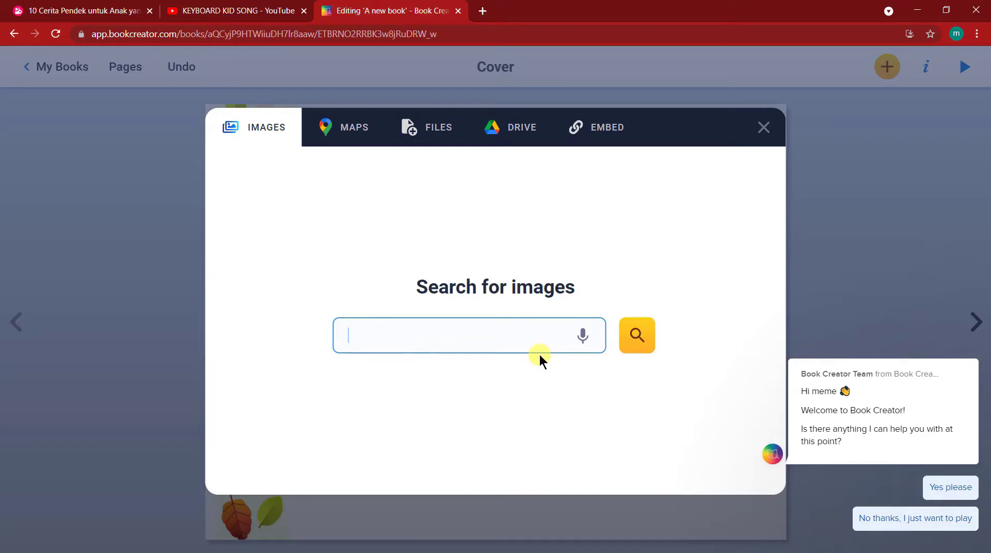
text(house)
key(Return)
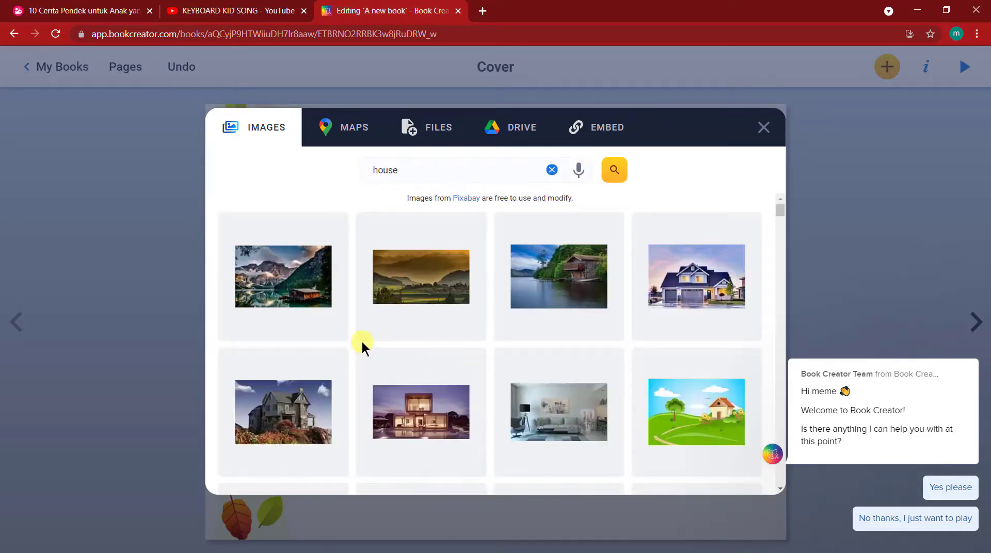
click(692, 337)
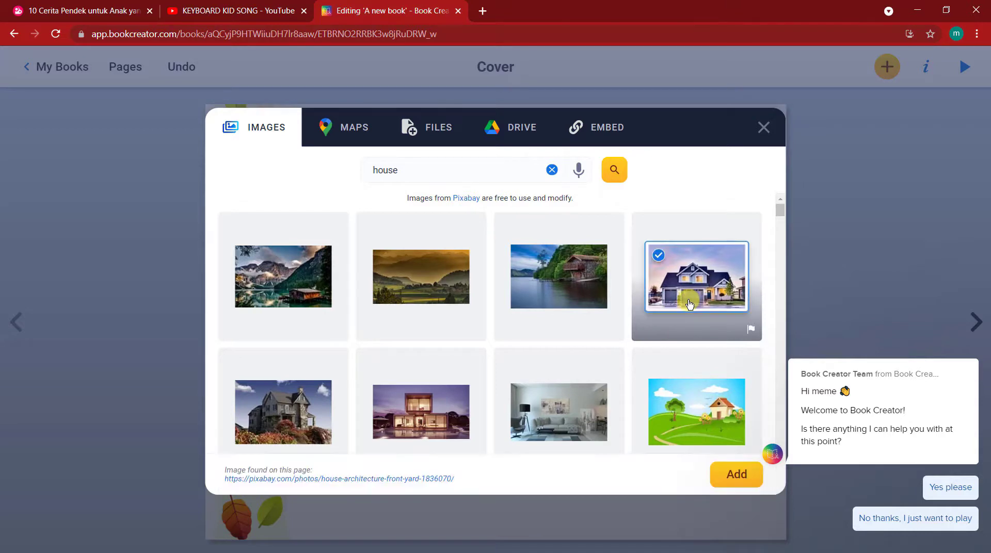
click(733, 485)
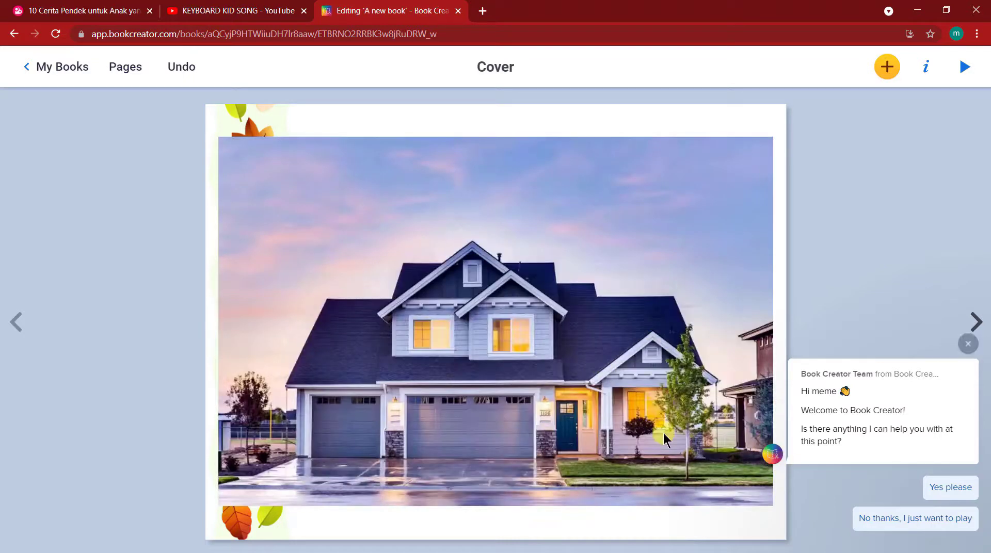
- Dismiss the welcome chat message, shrink the house photo and move it to the cover's upper right area
click(663, 432)
drag(775, 506, 686, 366)
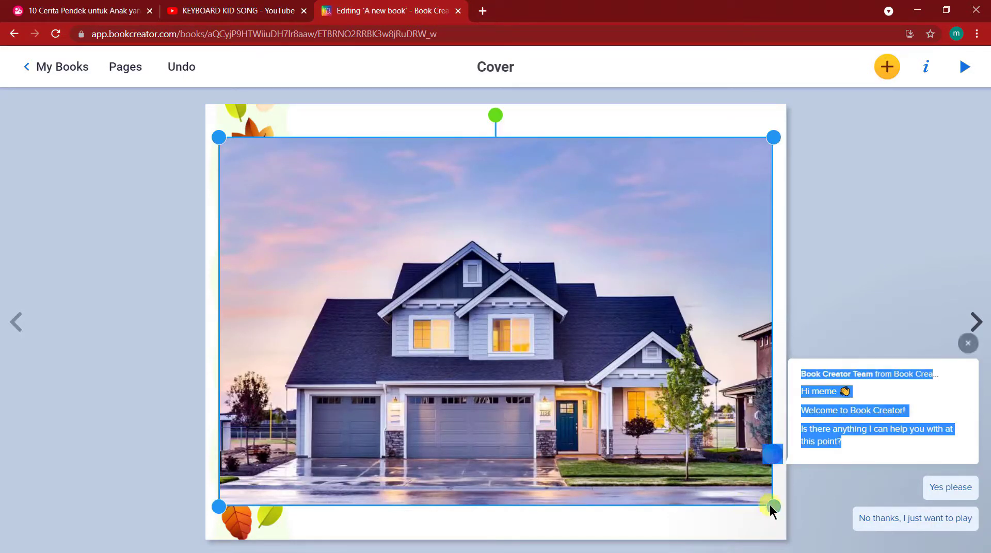
click(967, 343)
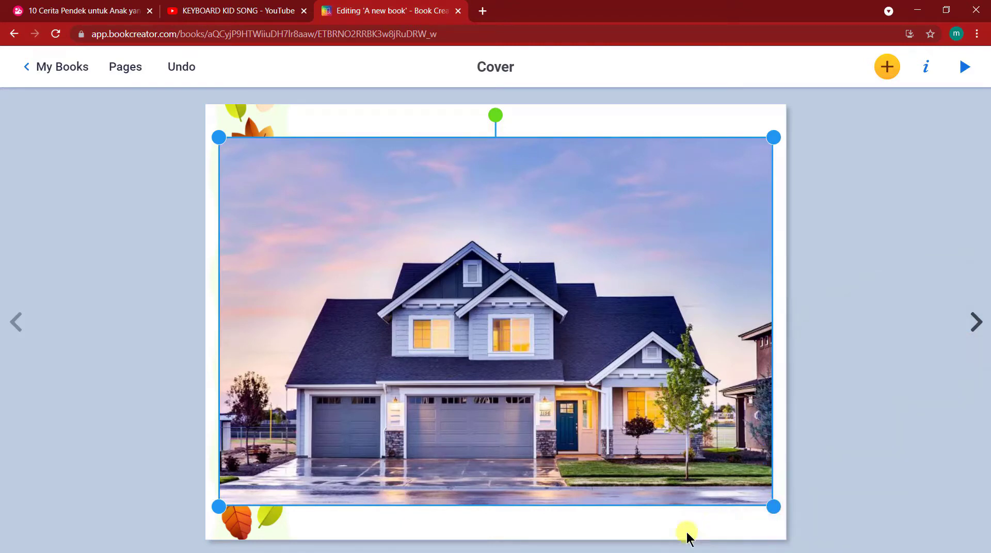
drag(770, 508, 428, 277)
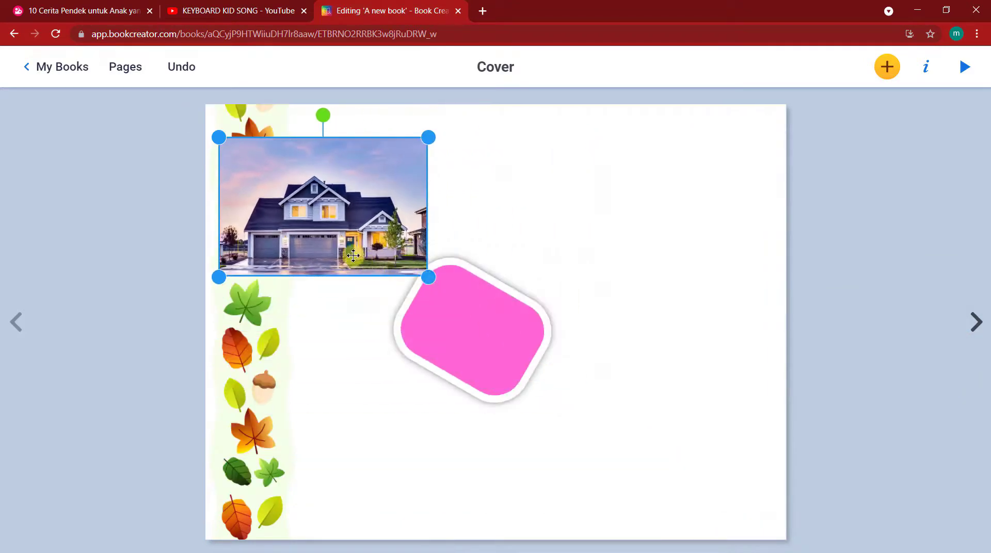
drag(369, 253, 717, 282)
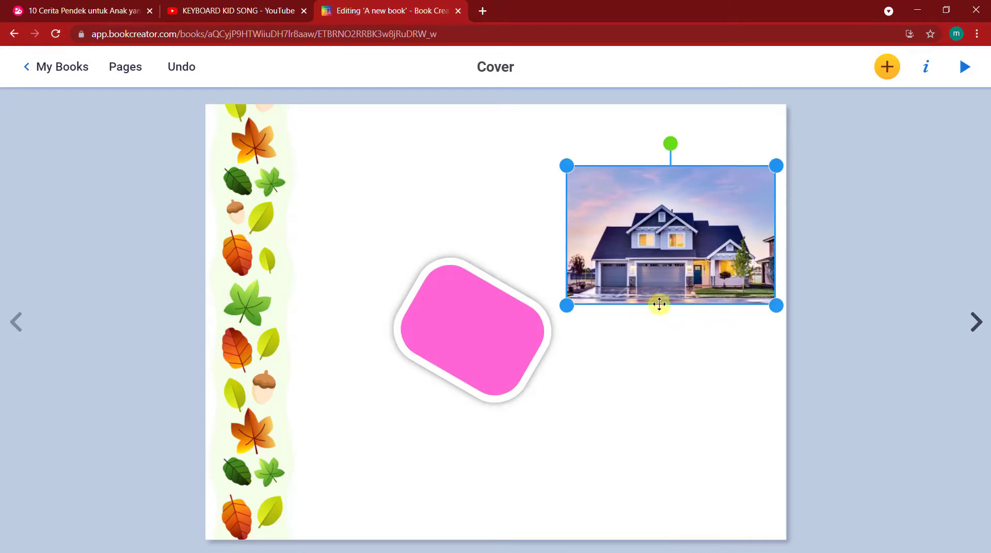
- Move the pink rounded rectangle up and right so it overlaps the lower-left corner of the house photo, and deselect it
drag(493, 333, 531, 303)
drag(476, 323, 475, 324)
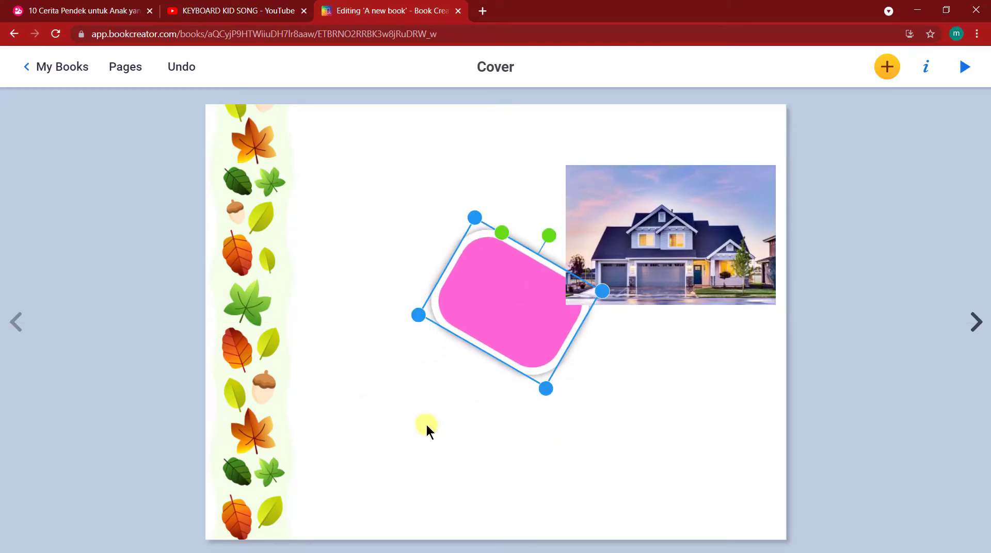
click(634, 429)
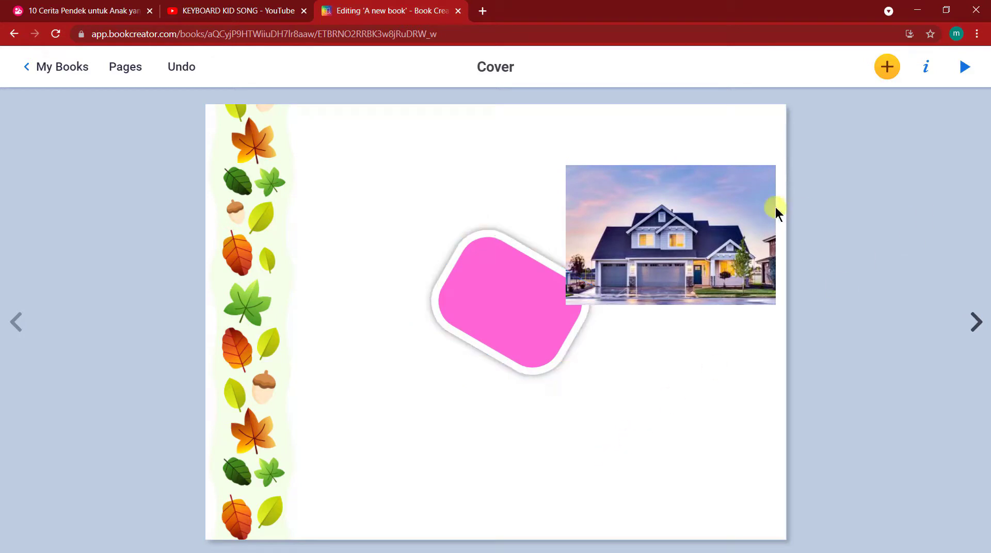
- Allow microphone access and search the importable images by voice for "car"
click(885, 79)
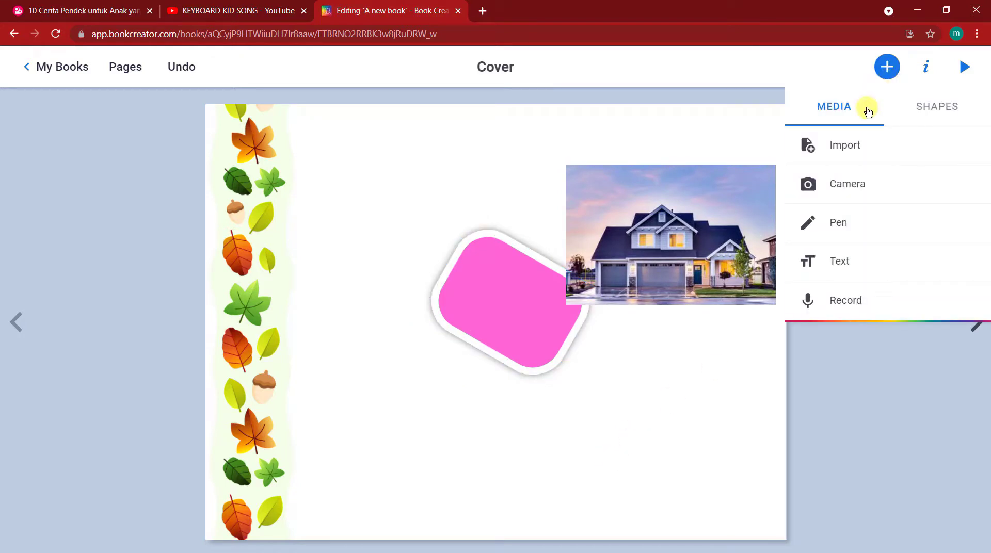
click(854, 142)
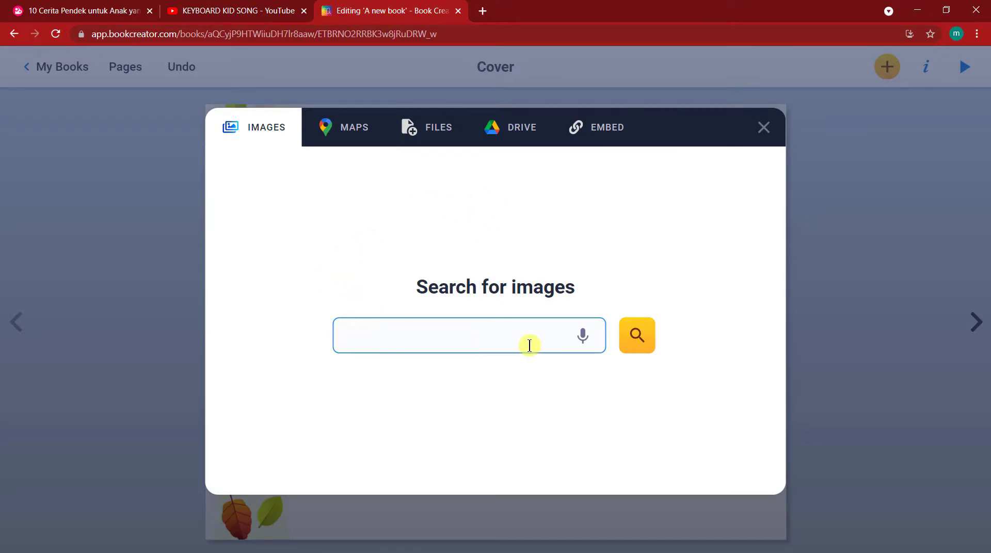
click(583, 336)
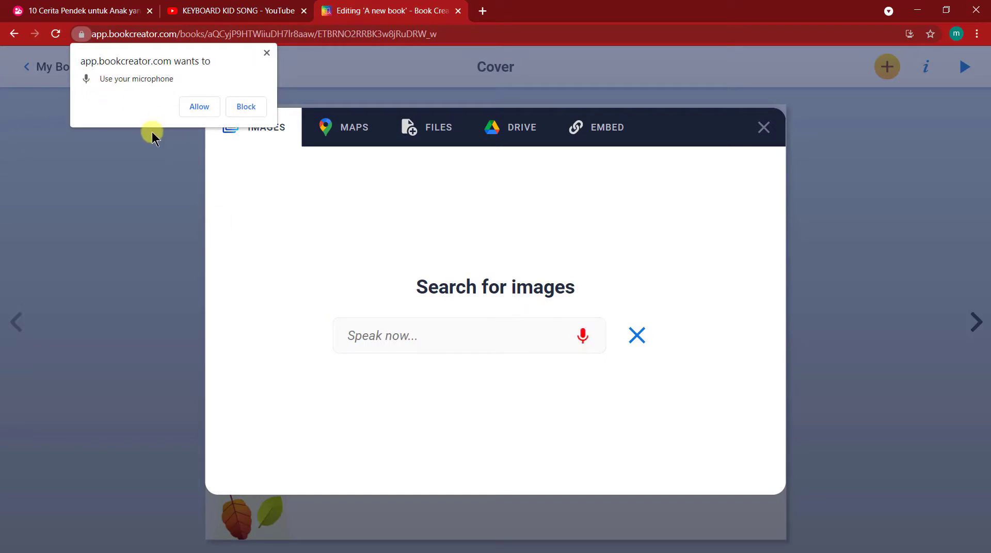
click(198, 107)
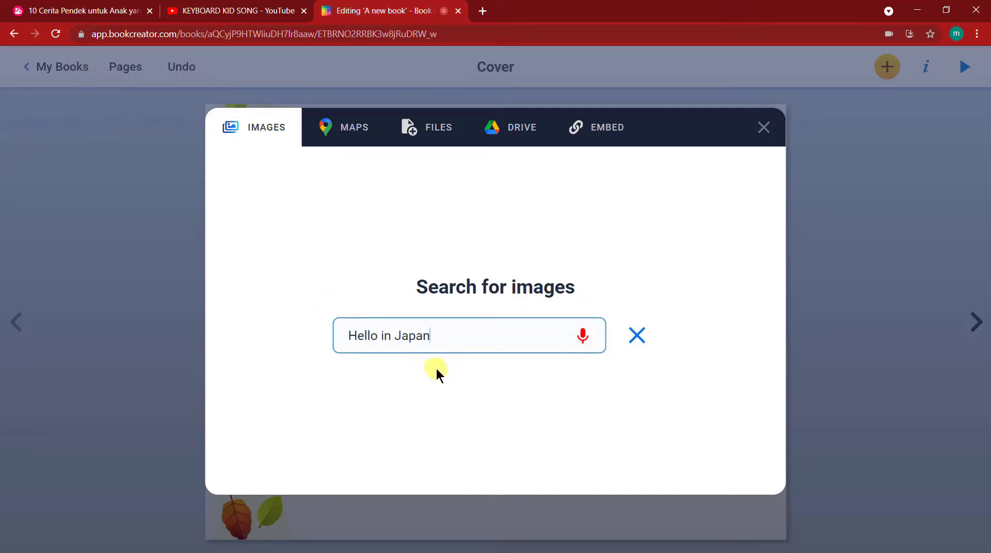
click(582, 336)
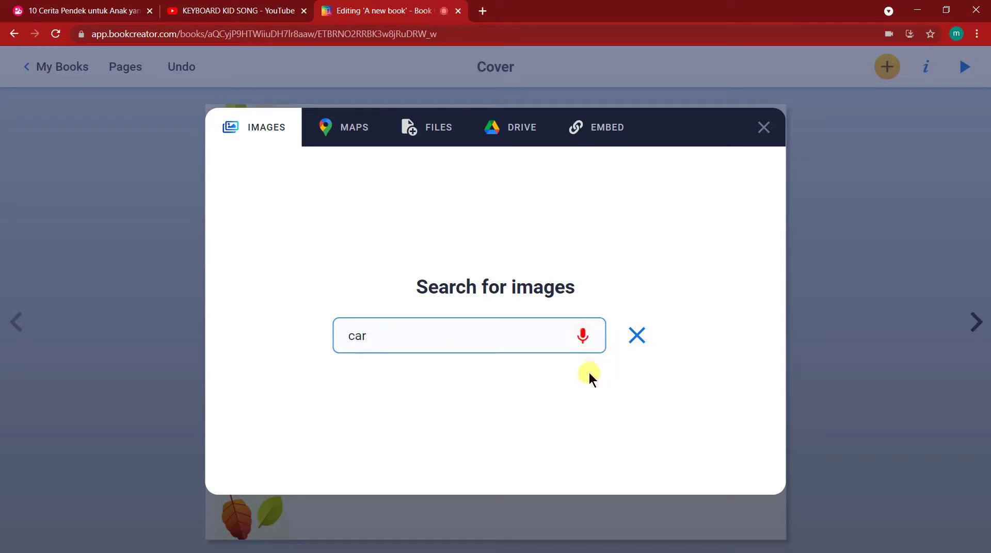
key(Return)
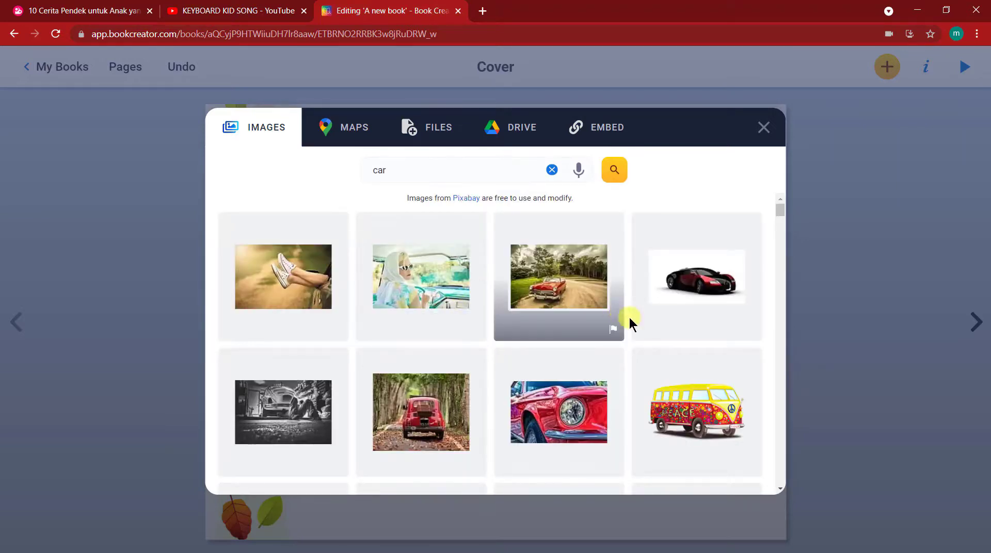
- Add the black and red sports car picture, shrink it and place it near the cover's top beside the leaf border
click(687, 293)
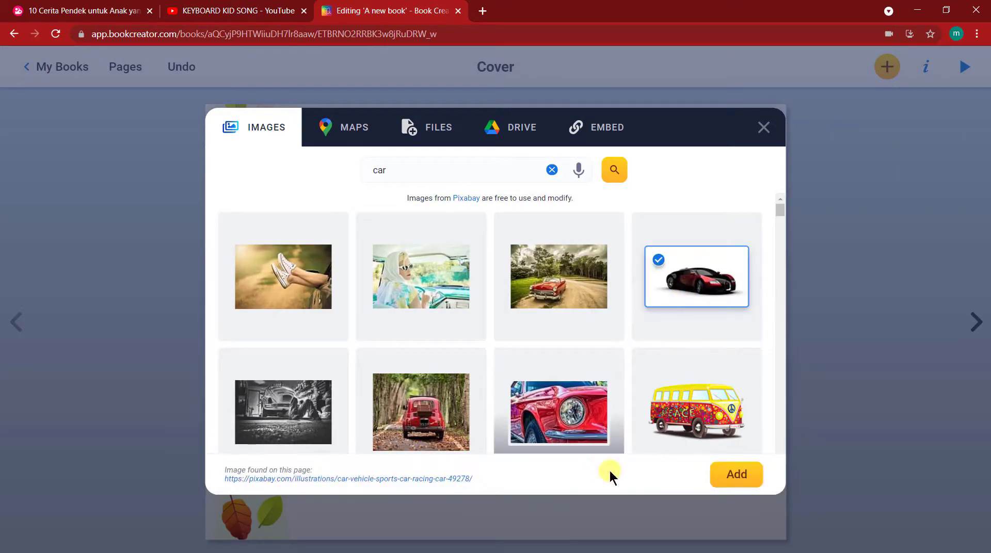
click(733, 475)
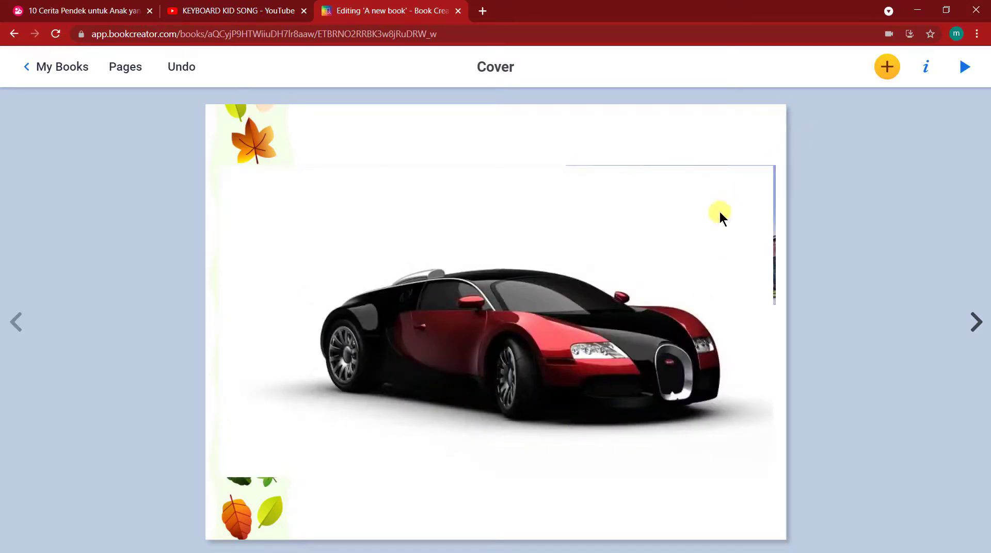
drag(772, 159, 370, 417)
drag(299, 432, 418, 148)
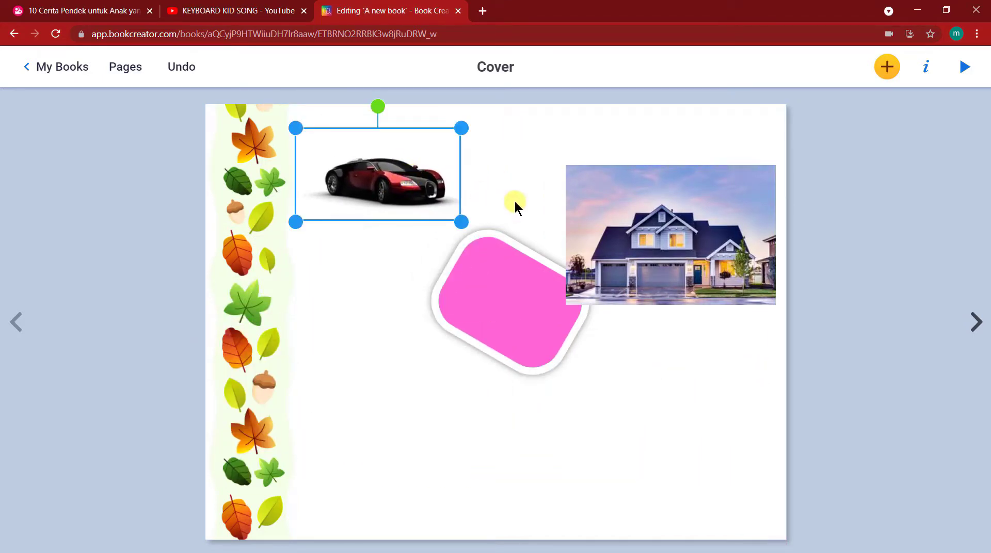
- View the map import option and import the file "logo book creator" from the Downloads folder onto the cover
click(886, 67)
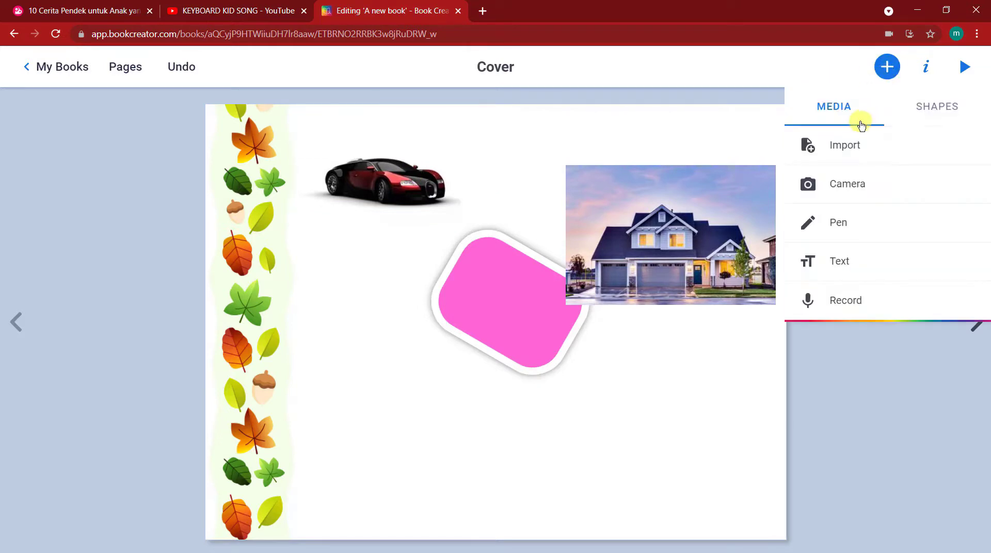
click(857, 149)
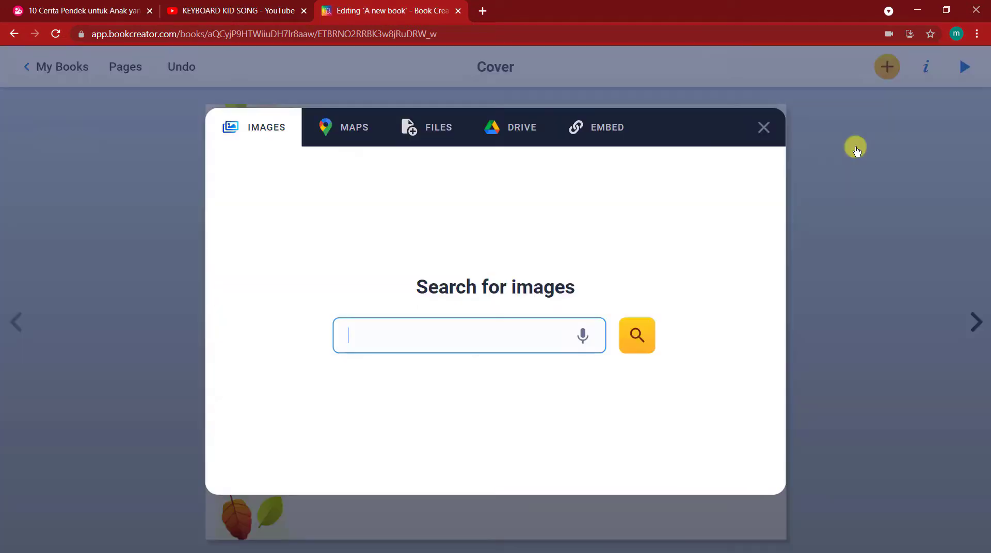
click(339, 128)
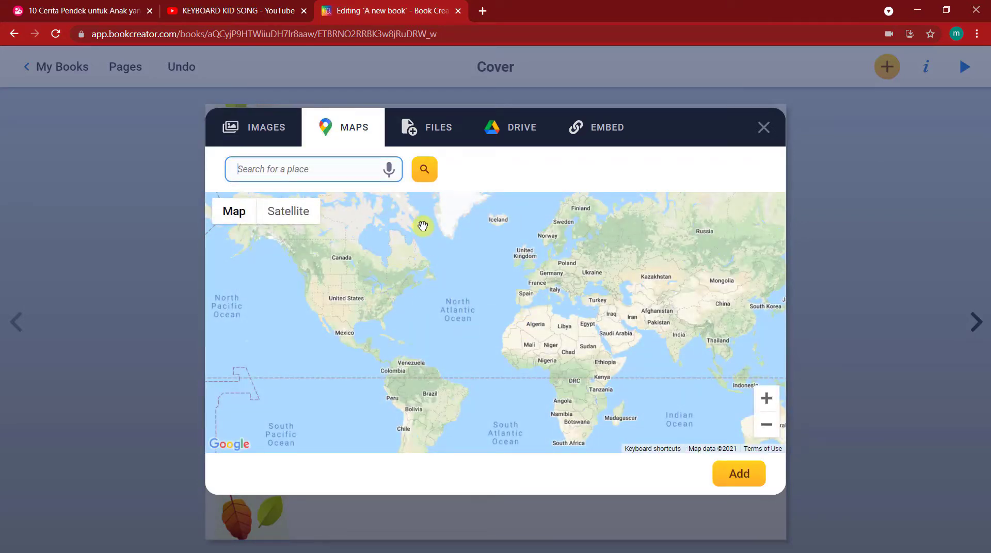
click(435, 136)
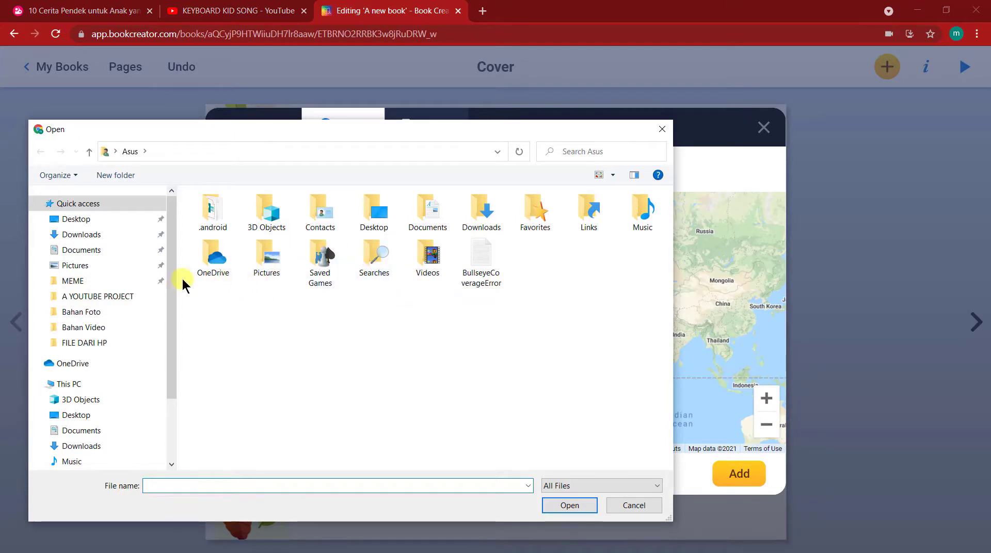
click(81, 235)
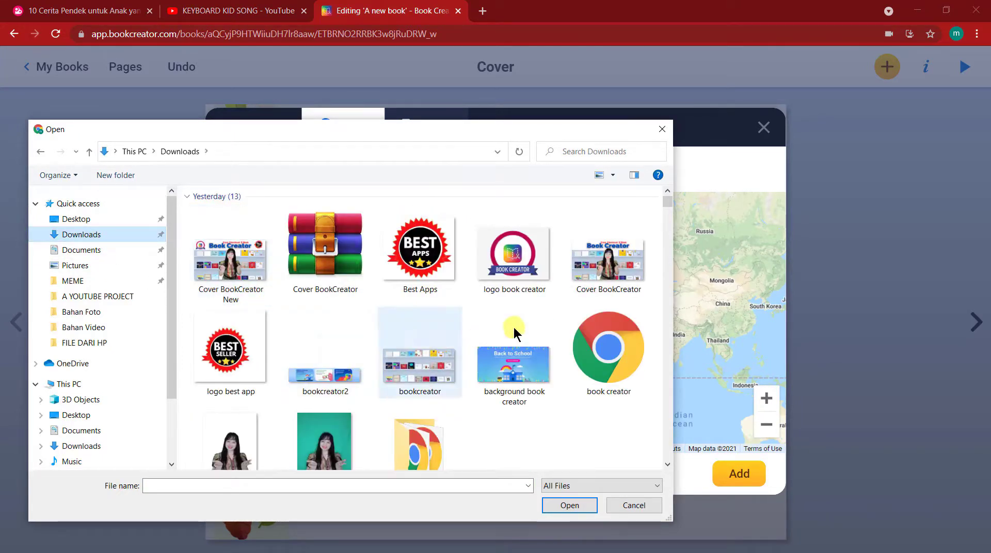
click(498, 269)
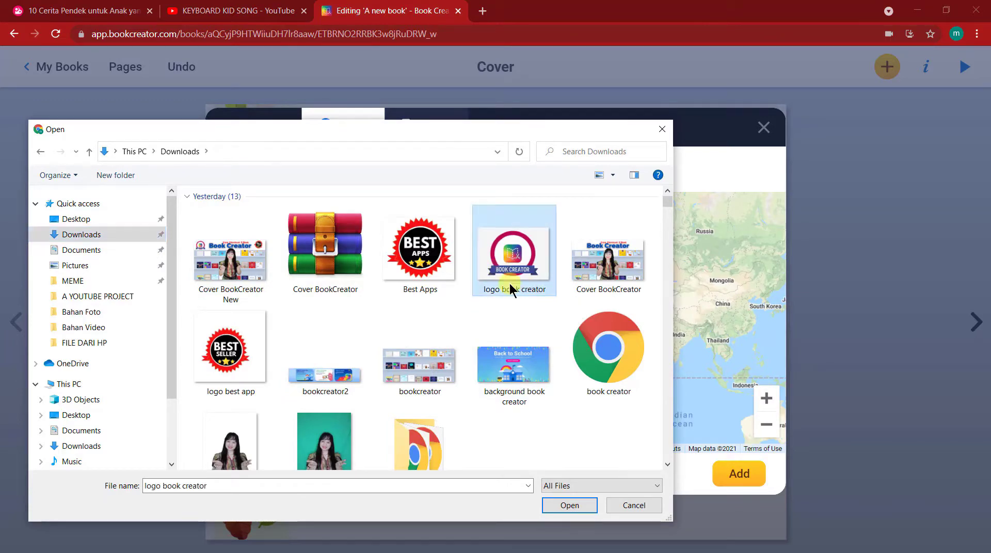
click(572, 506)
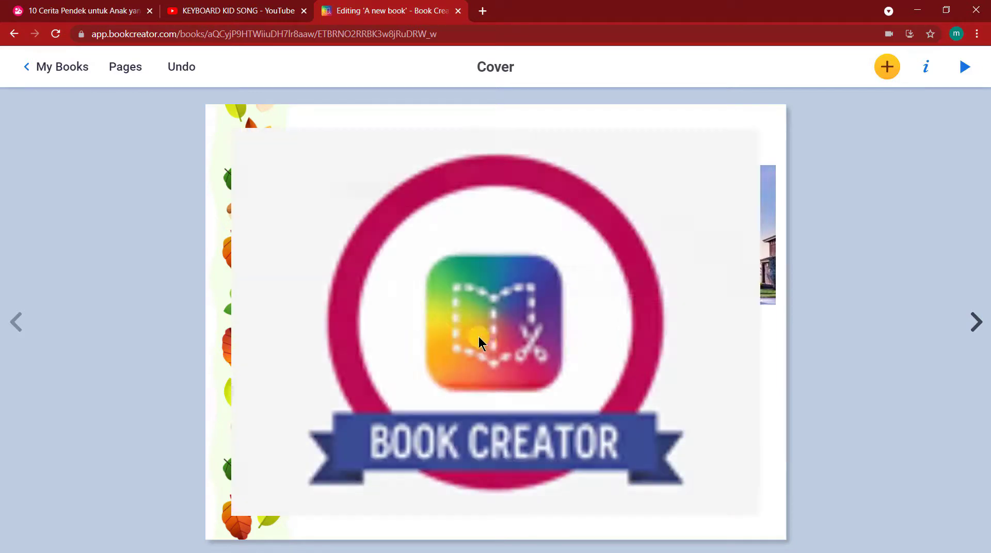
- Shrink the Book Creator logo, rotate it slightly clockwise and place it over the top right corner of the house photo
click(602, 416)
drag(761, 515, 329, 231)
drag(271, 155, 646, 229)
drag(656, 143, 676, 139)
drag(642, 201, 711, 158)
click(630, 344)
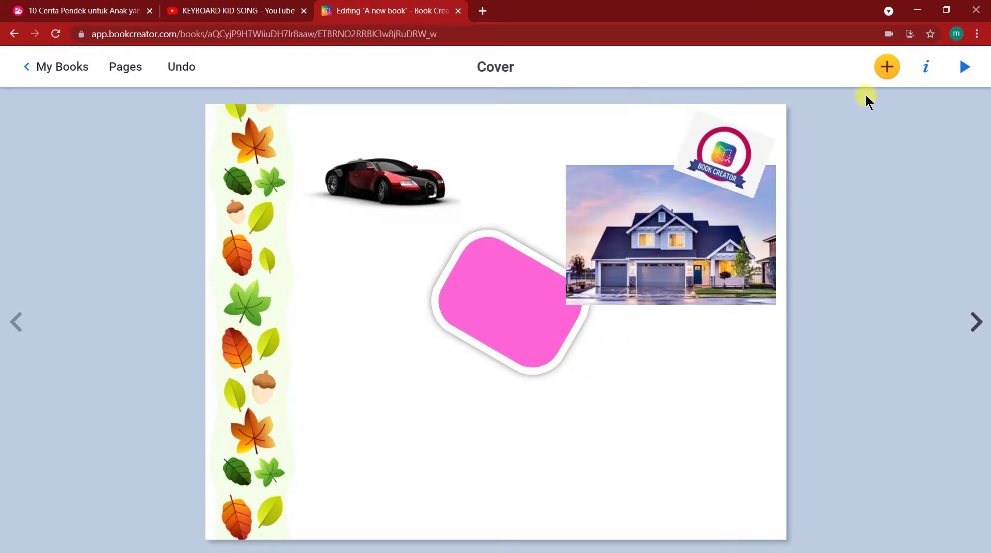
- View the Google Drive import option for the cover, and open the option for embedding web content
click(885, 73)
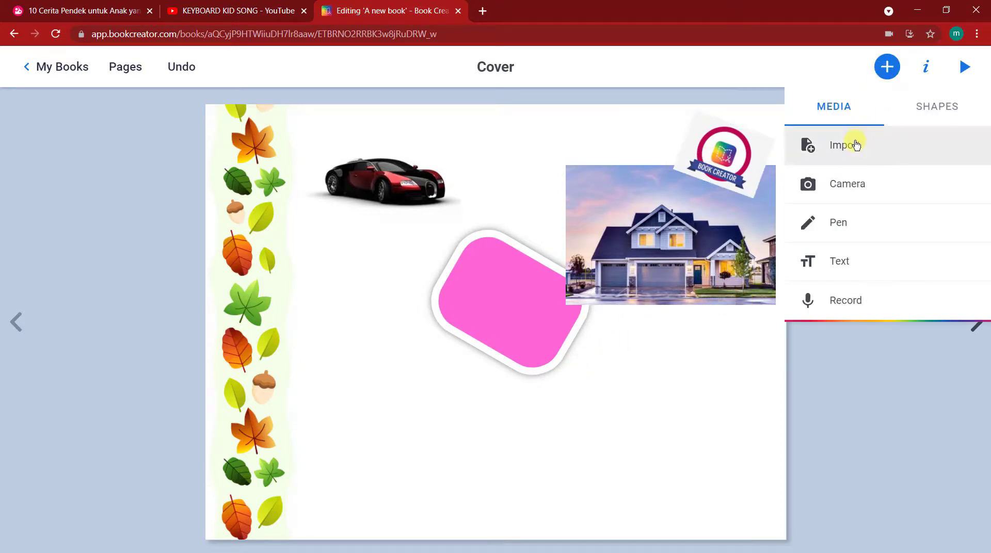
click(854, 144)
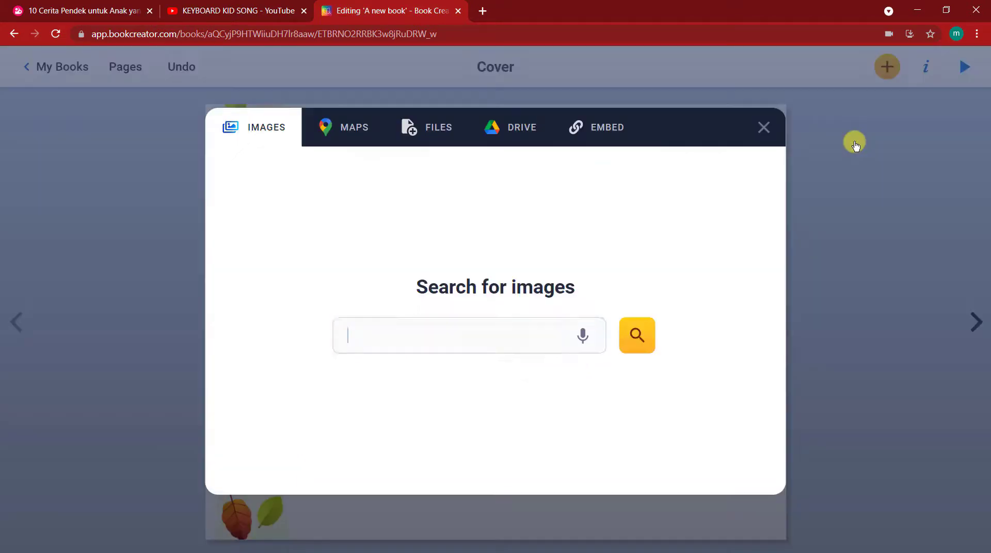
click(504, 132)
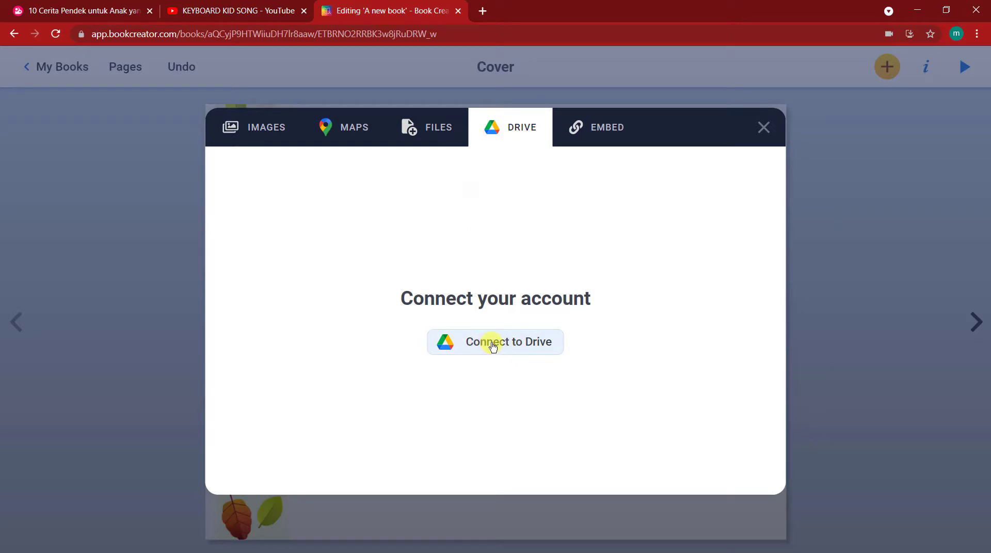
click(598, 138)
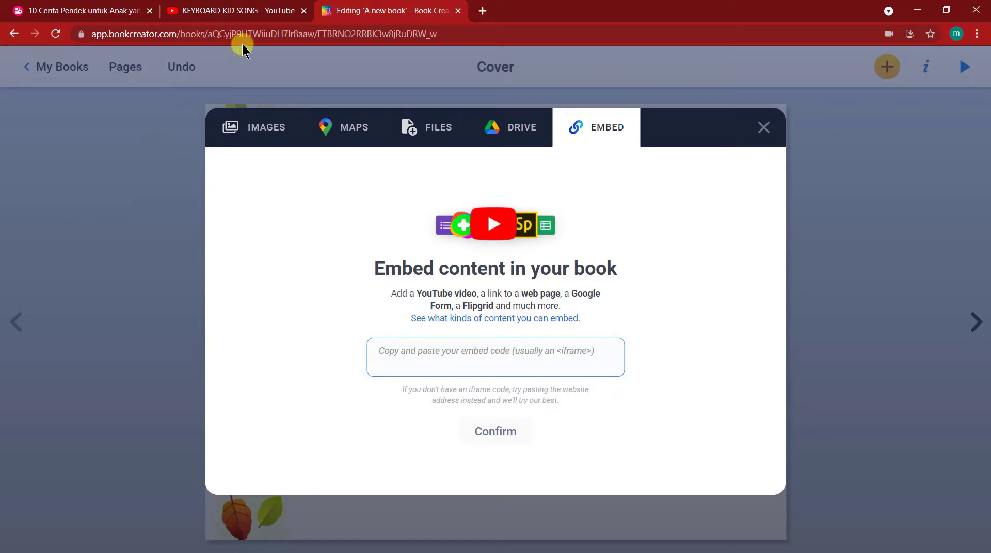
- Copy the web address of the "KEYBOARD KID SONG" YouTube video and embed it on the cover under that title
click(225, 12)
drag(252, 38, 73, 38)
key(ctrl+c)
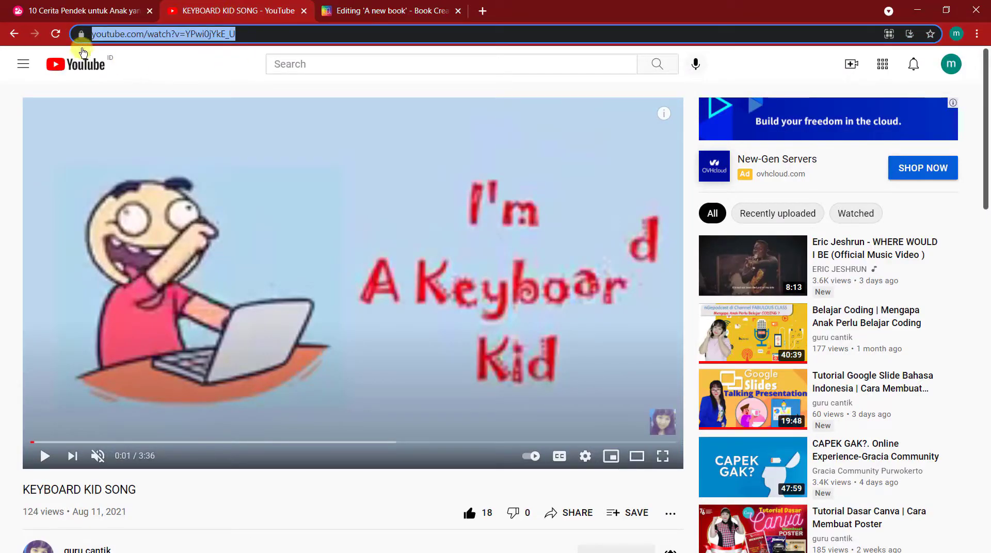
click(385, 11)
key(ctrl+v)
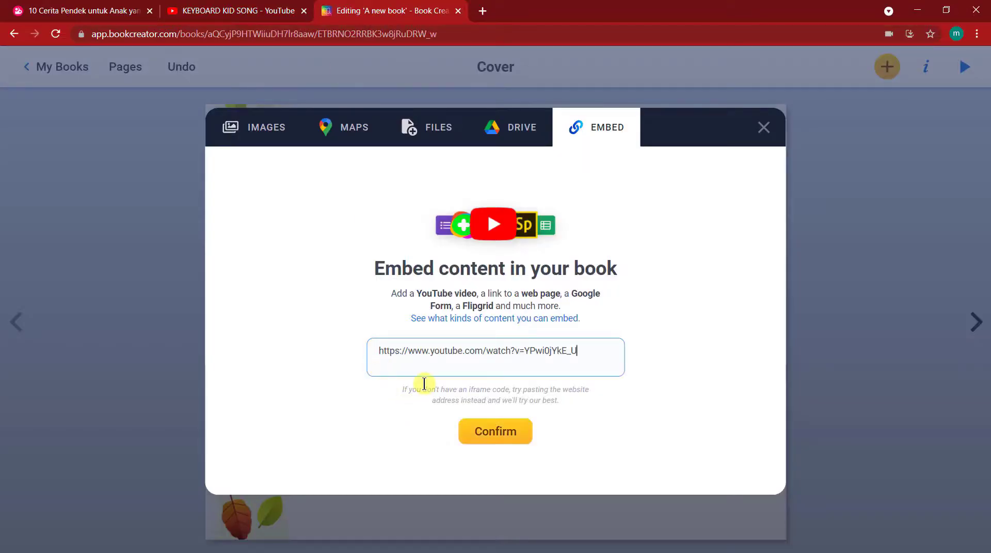
click(502, 436)
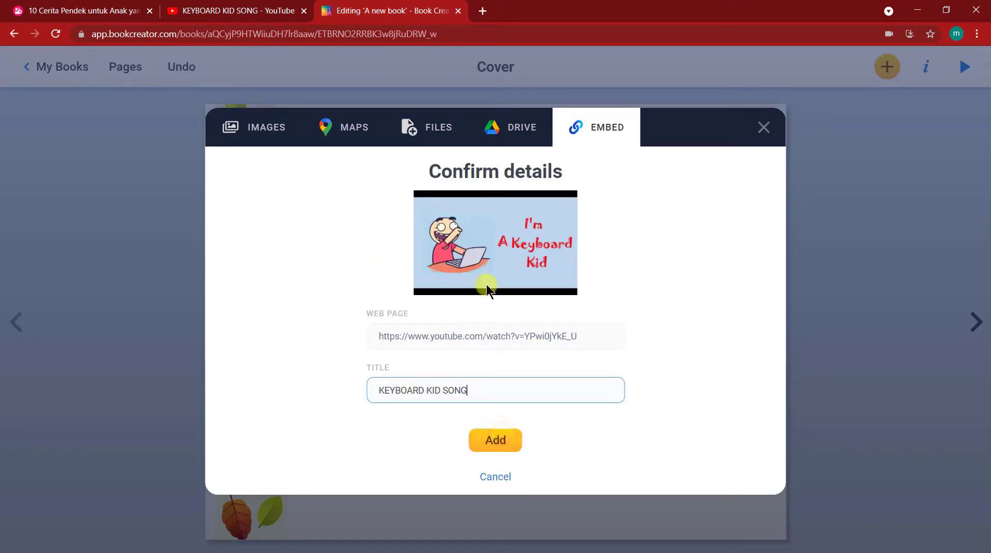
click(494, 439)
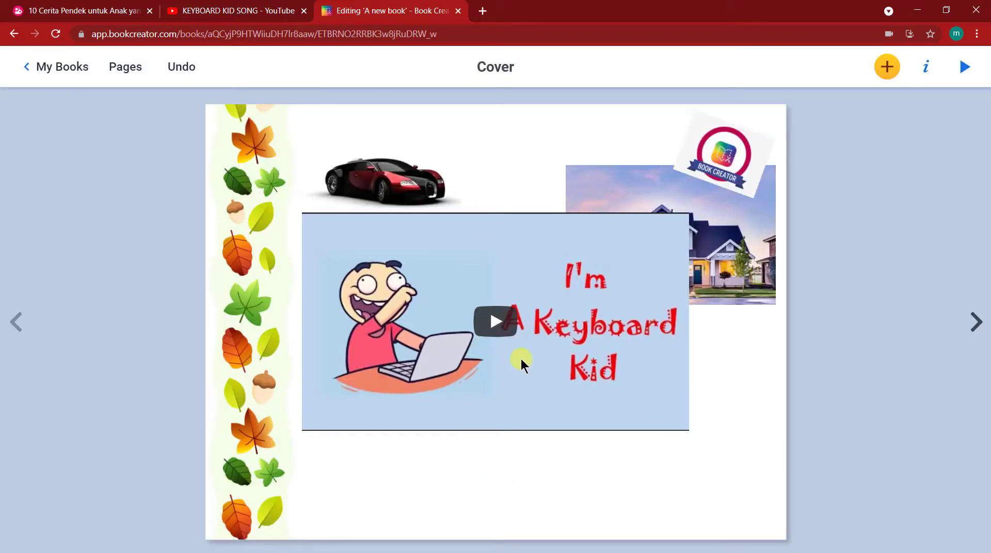
- Shrink the embedded video, place it below the pink shape near the leaf border, and briefly preview its playback
click(521, 360)
drag(689, 430, 513, 332)
mouse_move(427, 290)
mouse_down()
mouse_move(468, 389)
mouse_move(431, 458)
mouse_up()
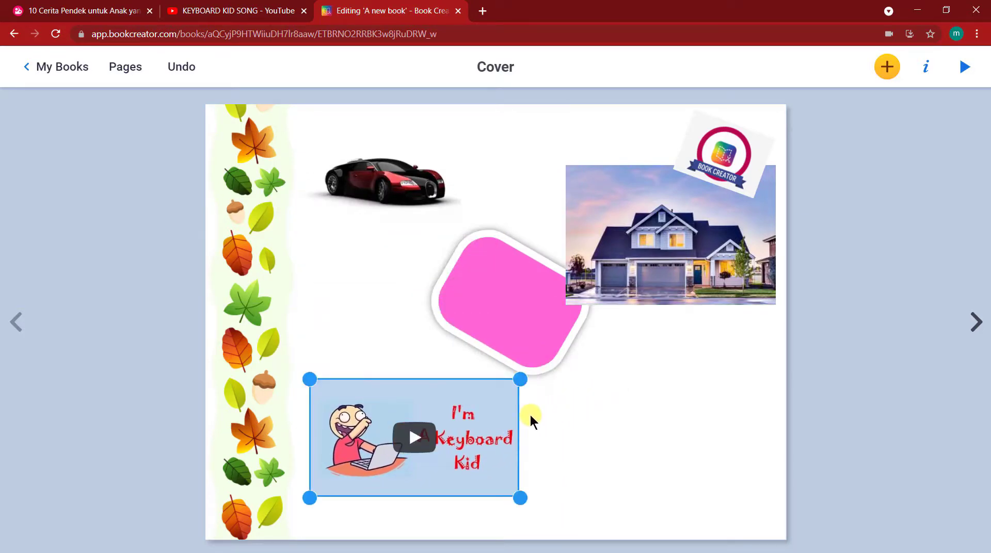
click(411, 444)
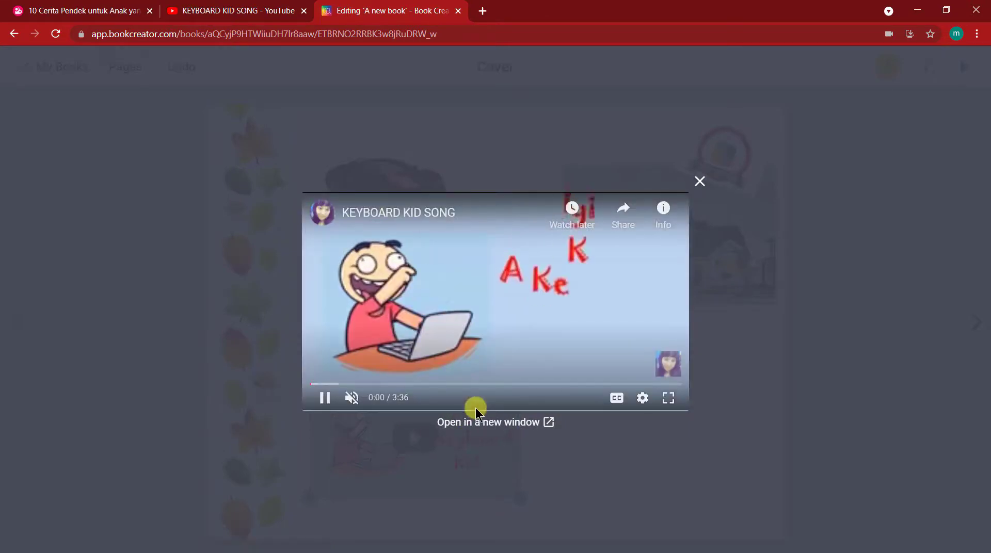
click(701, 183)
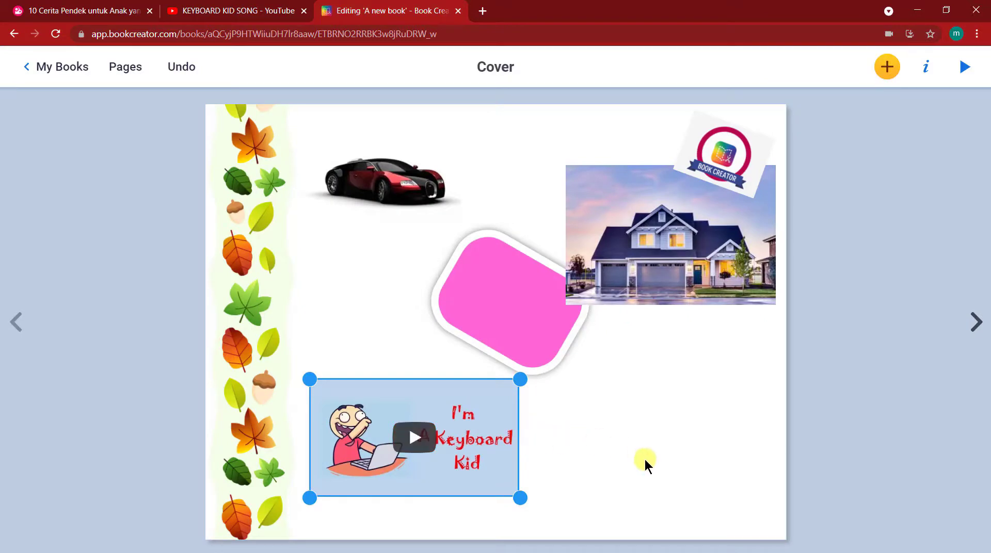
click(887, 69)
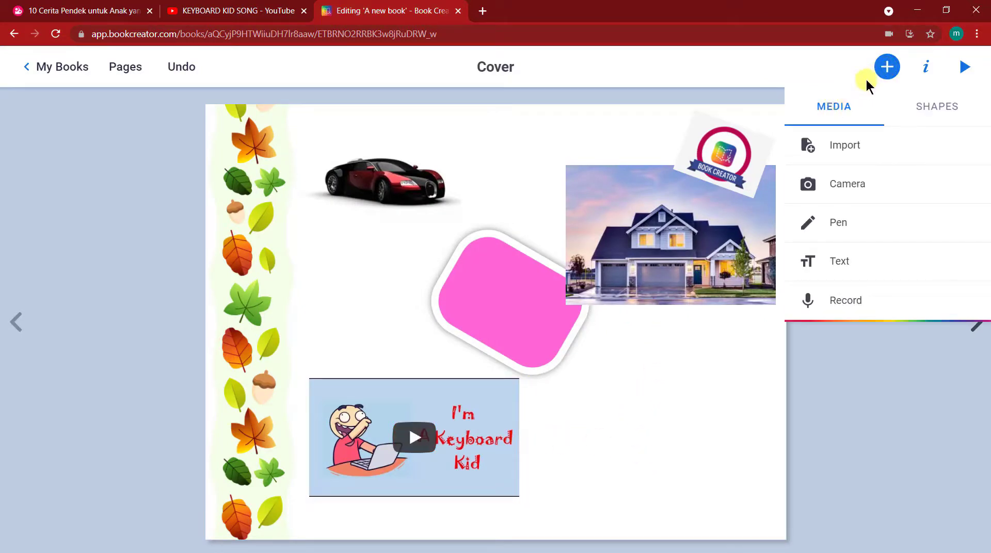
click(844, 150)
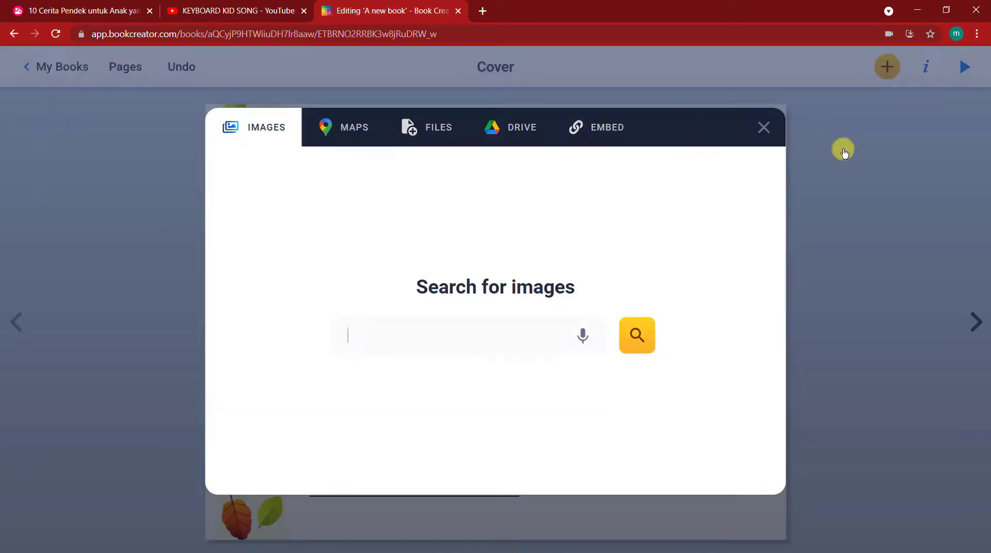
click(765, 126)
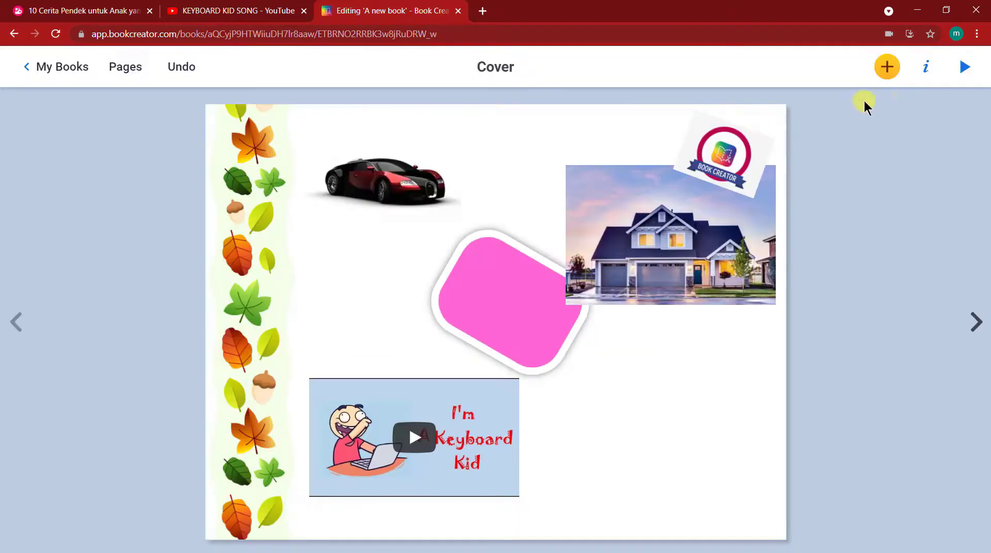
- Allow camera access, take a webcam picture and use it on the cover
click(888, 67)
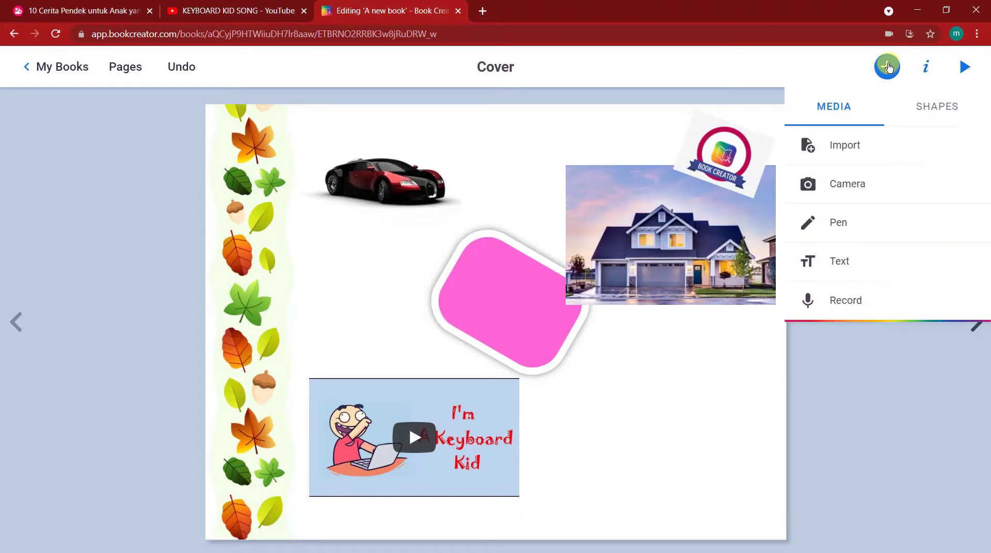
click(846, 186)
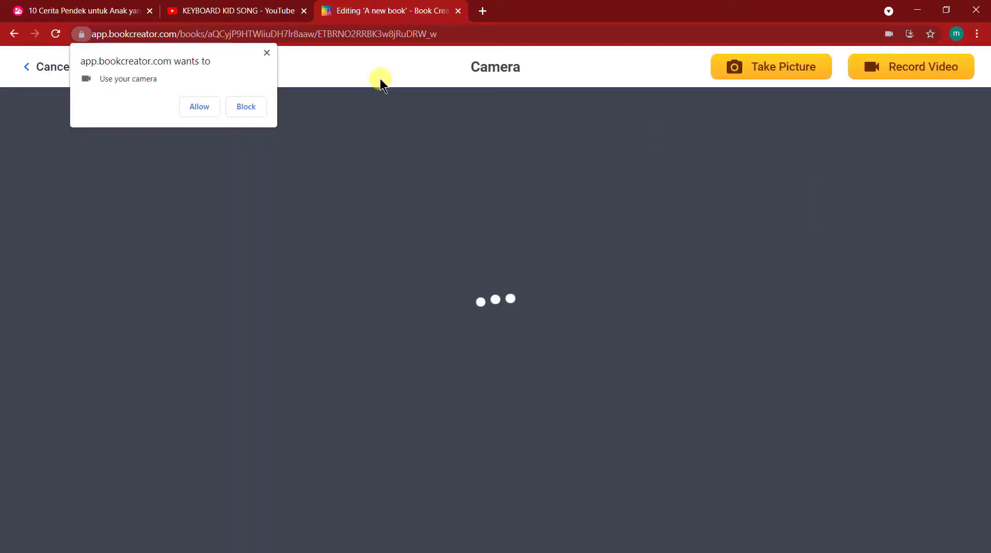
click(203, 110)
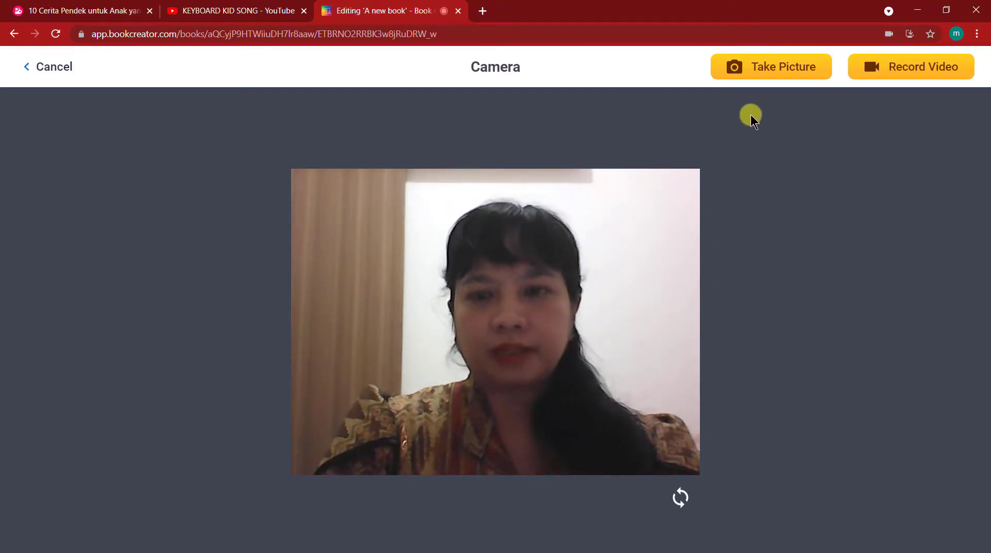
click(778, 70)
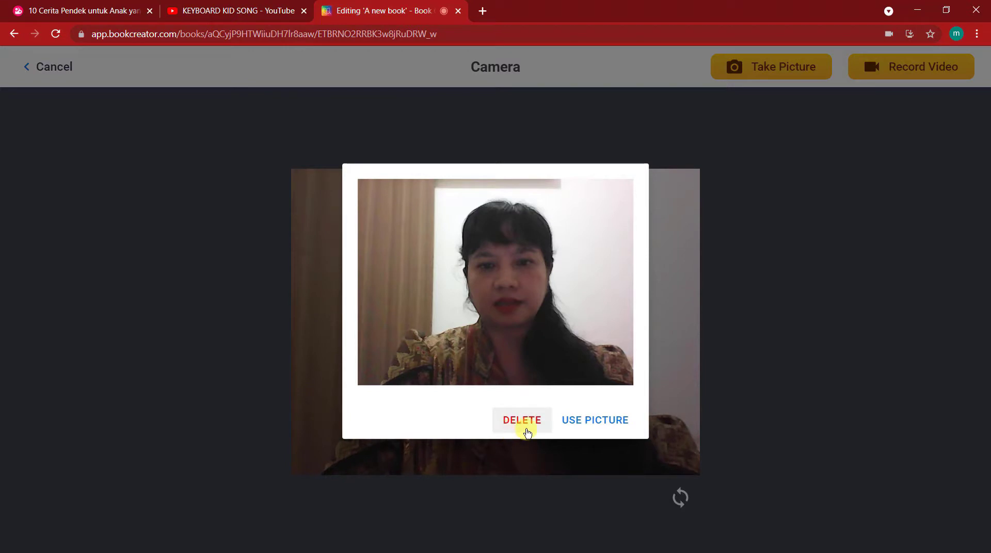
click(593, 425)
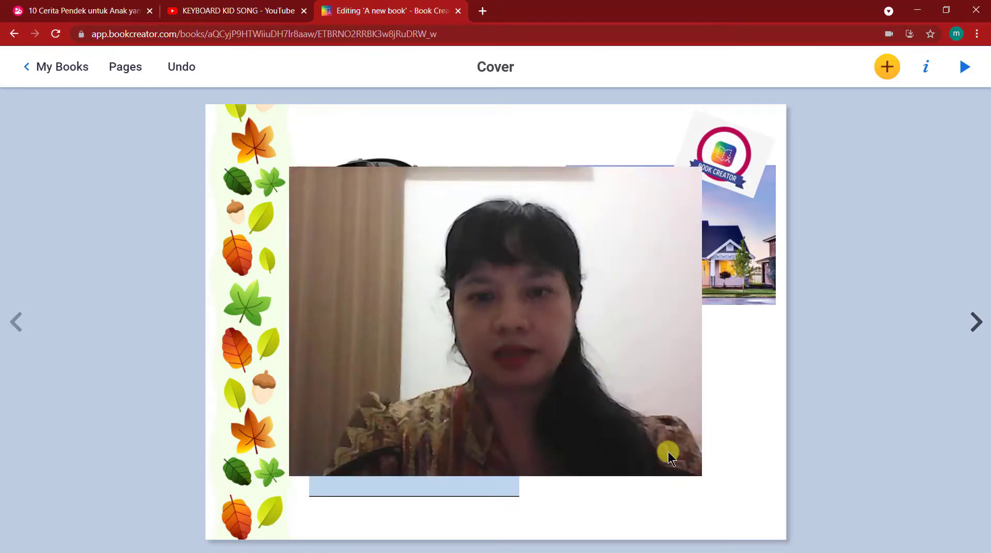
- Shrink the webcam photo and place it between the sports car and the embedded video, beside the leaf border
click(668, 452)
drag(701, 471, 427, 268)
drag(396, 240, 386, 315)
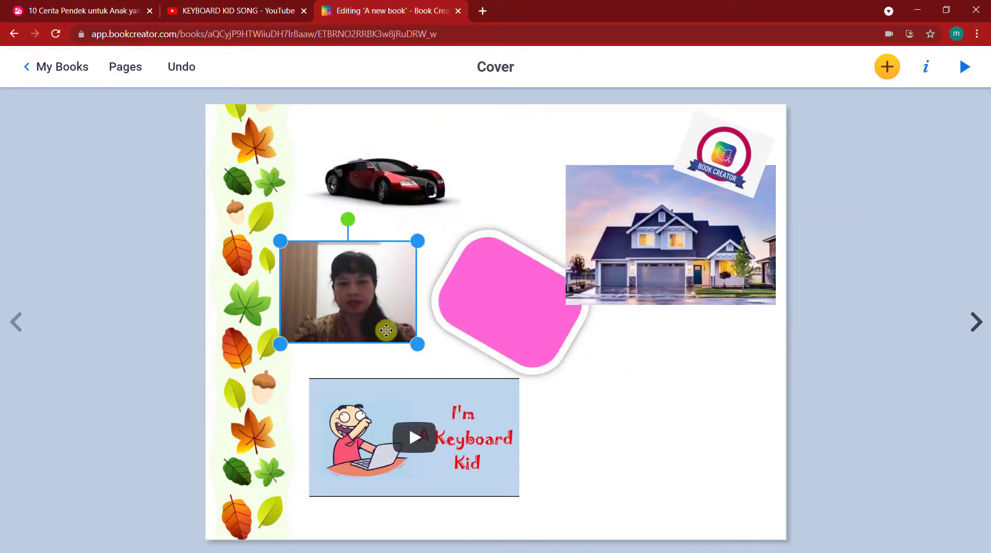
drag(417, 347, 385, 319)
drag(339, 262, 354, 284)
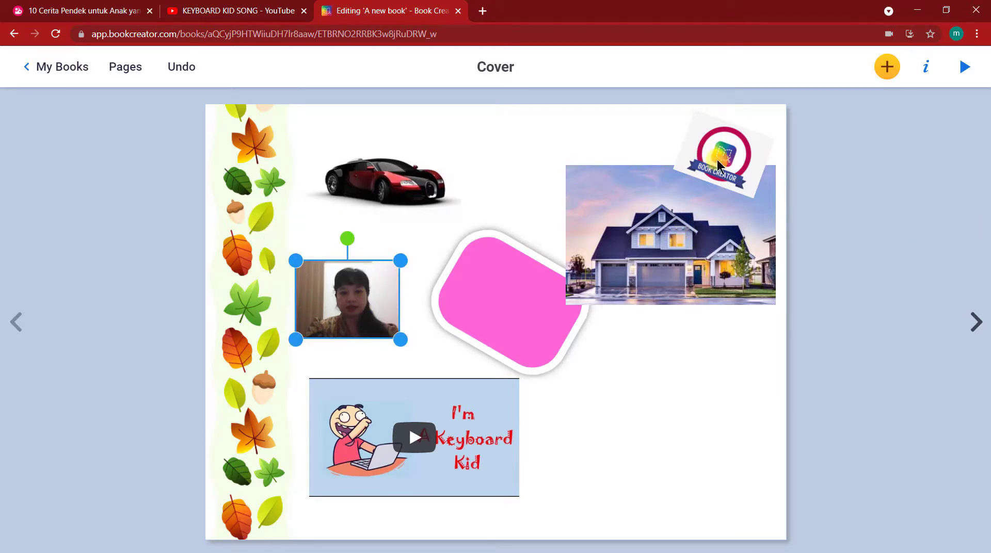
- Record a webcam video of about 17 seconds and use it on the cover
click(885, 68)
click(856, 187)
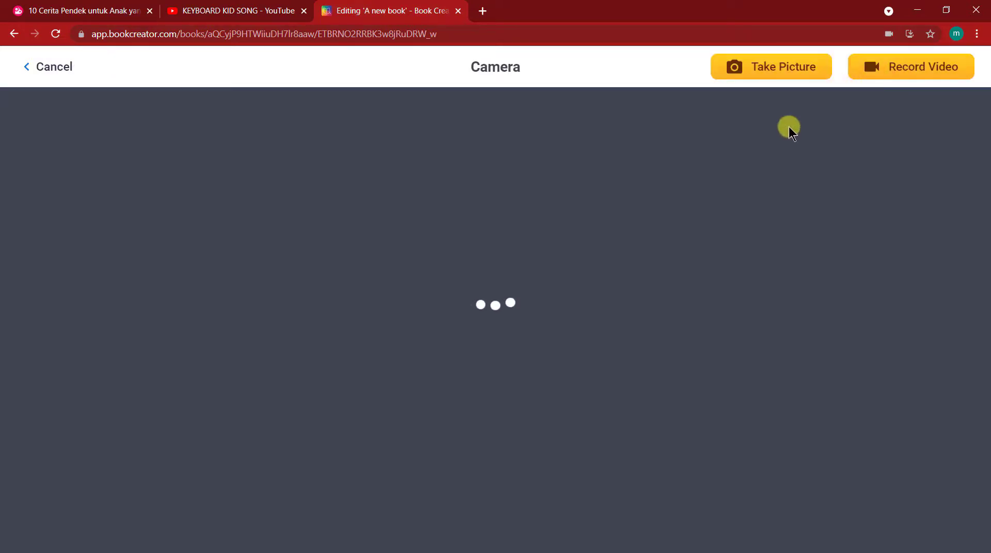
click(917, 73)
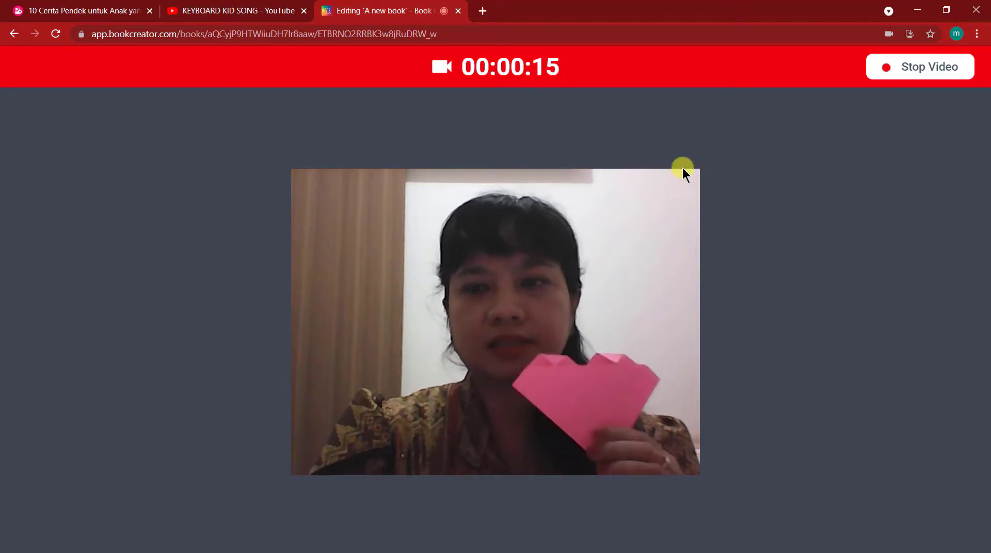
click(925, 76)
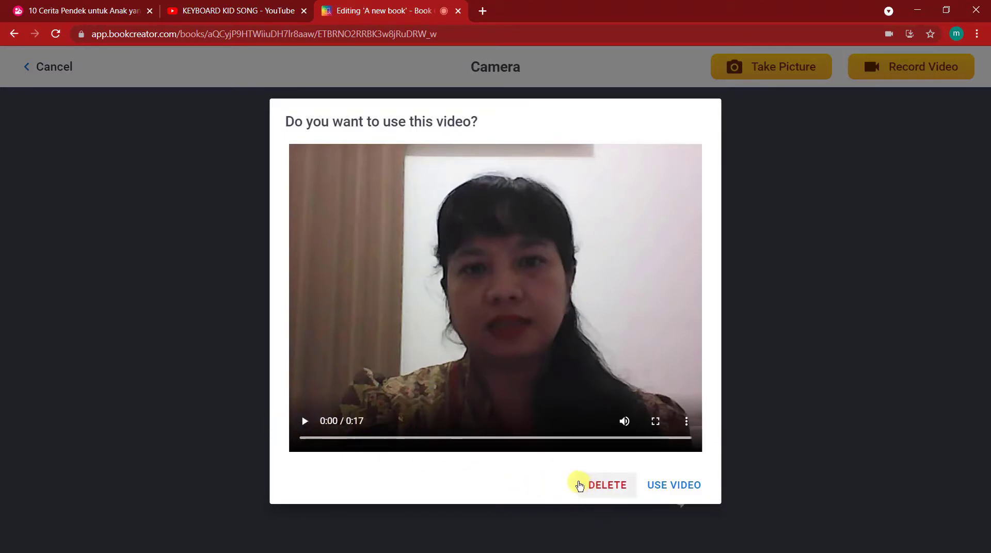
click(670, 486)
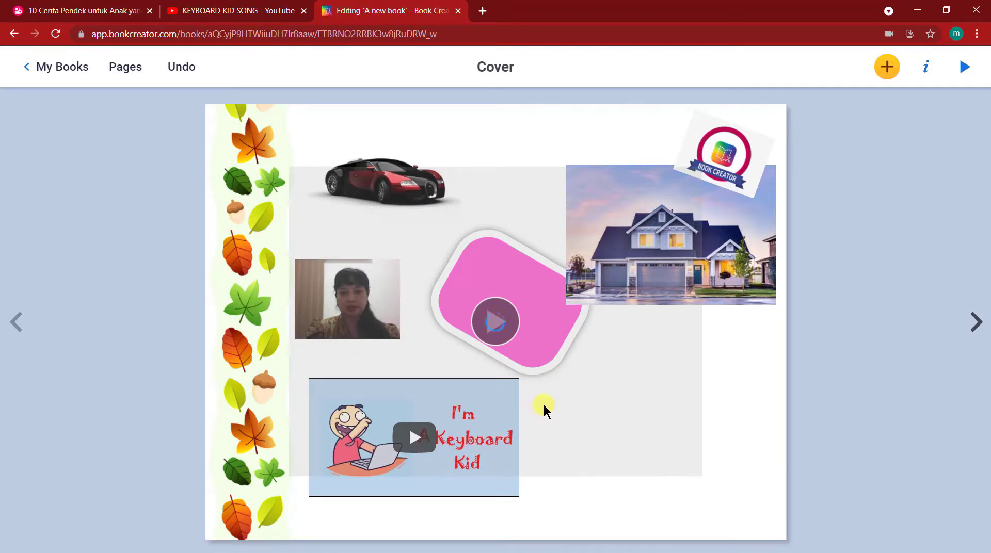
- Shrink the recorded webcam video and place it below the house photo, in the cover's lower right area
click(622, 414)
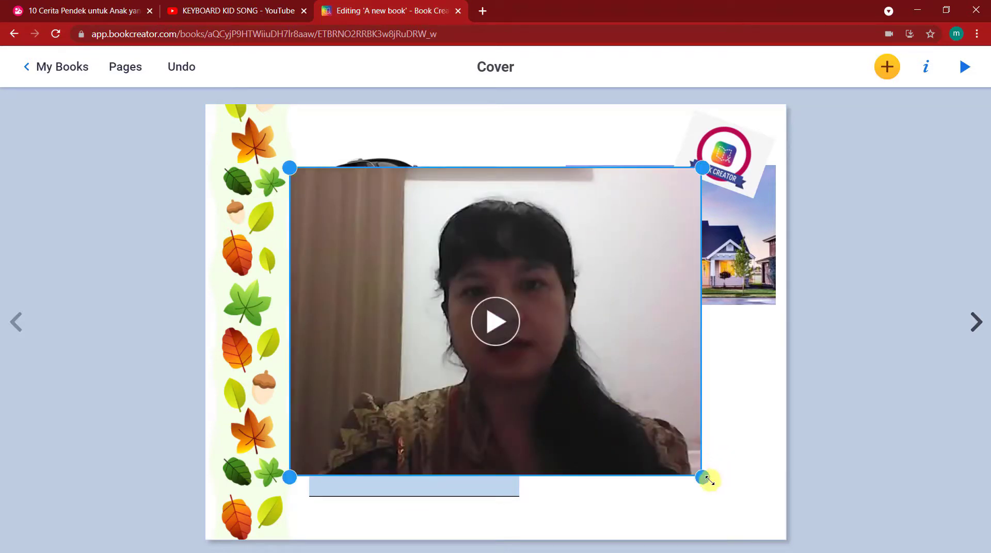
drag(700, 467, 480, 257)
drag(410, 231, 688, 421)
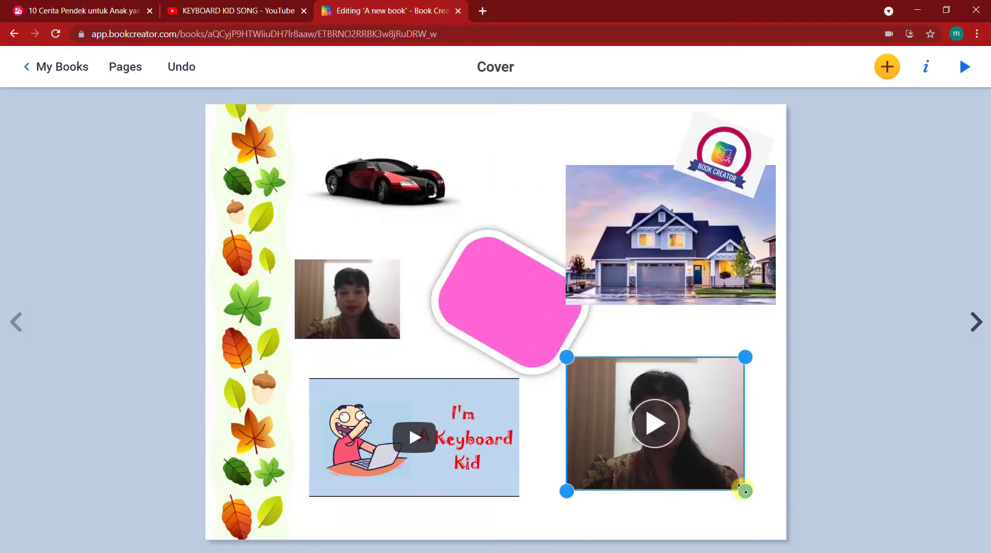
drag(744, 488, 704, 463)
mouse_move(660, 419)
mouse_down()
mouse_move(680, 431)
mouse_move(665, 424)
mouse_up()
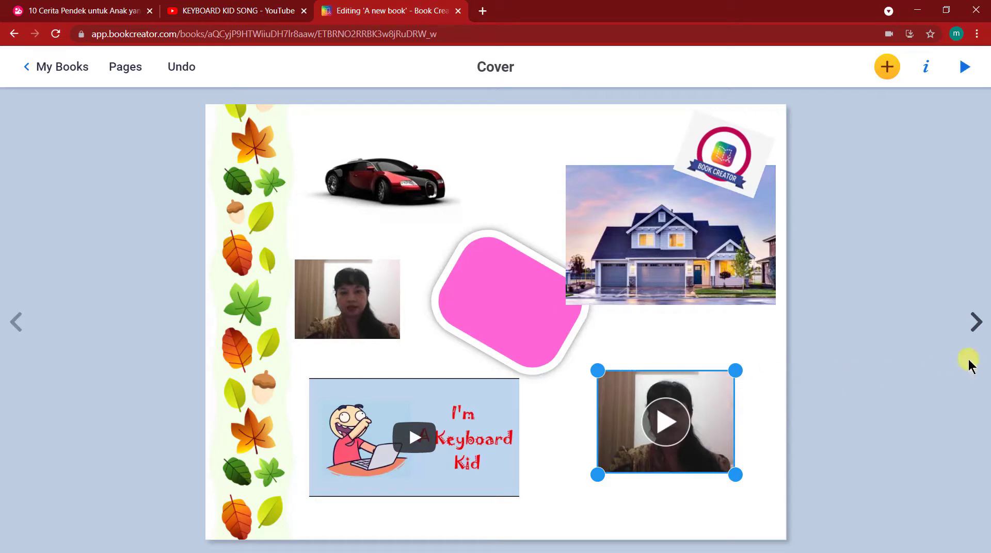
- Go to page 2 of the book and set its background to solid light blue
click(978, 325)
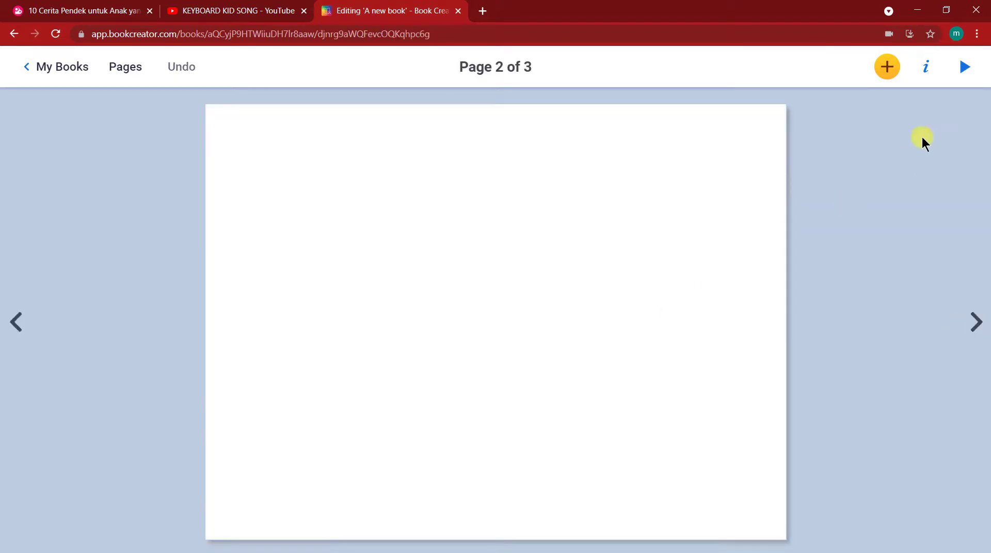
click(926, 73)
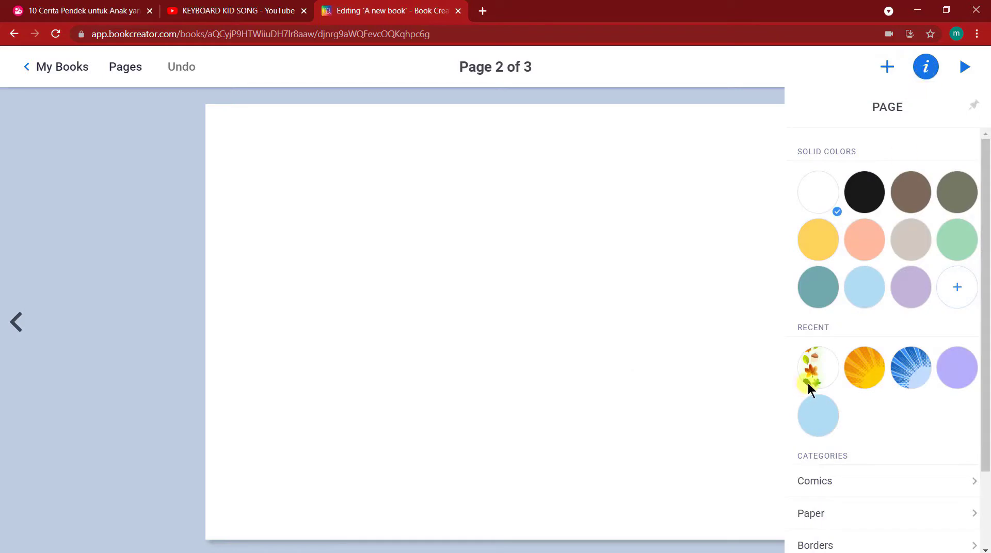
click(858, 293)
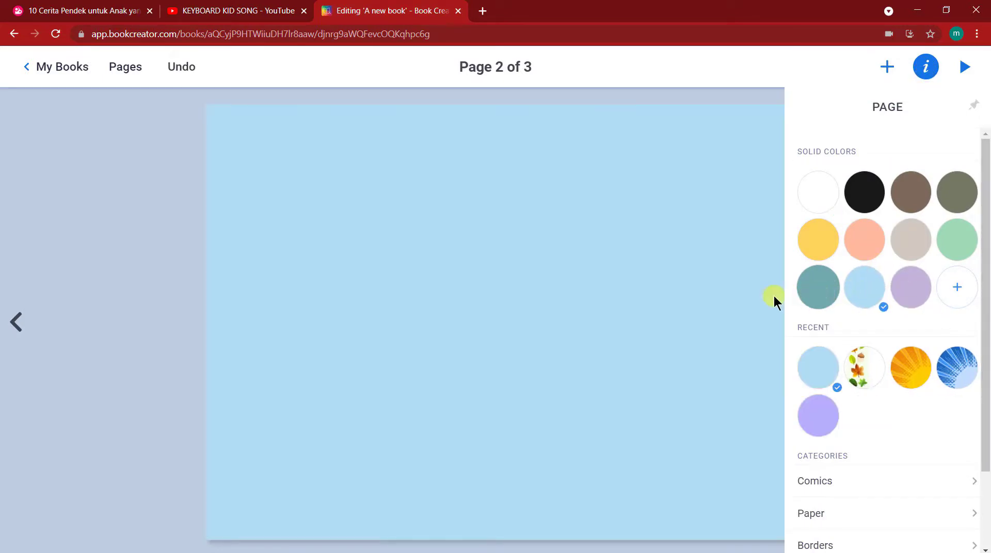
click(704, 192)
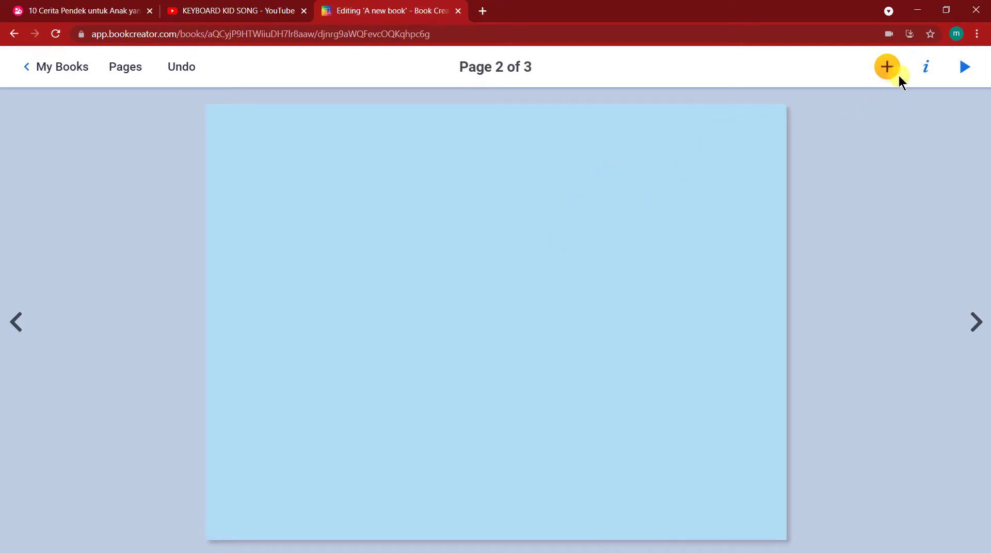
- Draw a freehand circle near the middle of page 2 with the rainbow magic ink pen at the second-smallest size
click(885, 72)
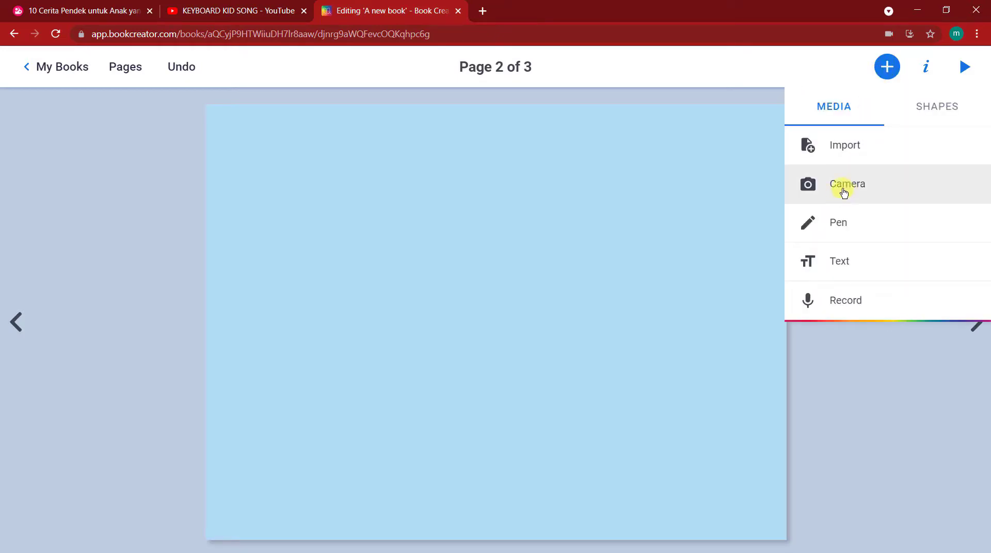
click(833, 231)
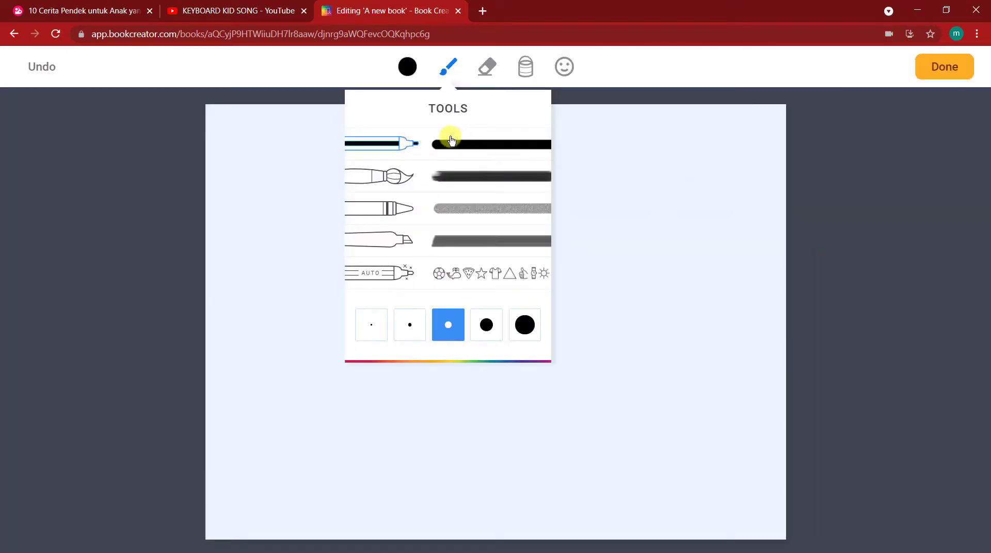
click(410, 77)
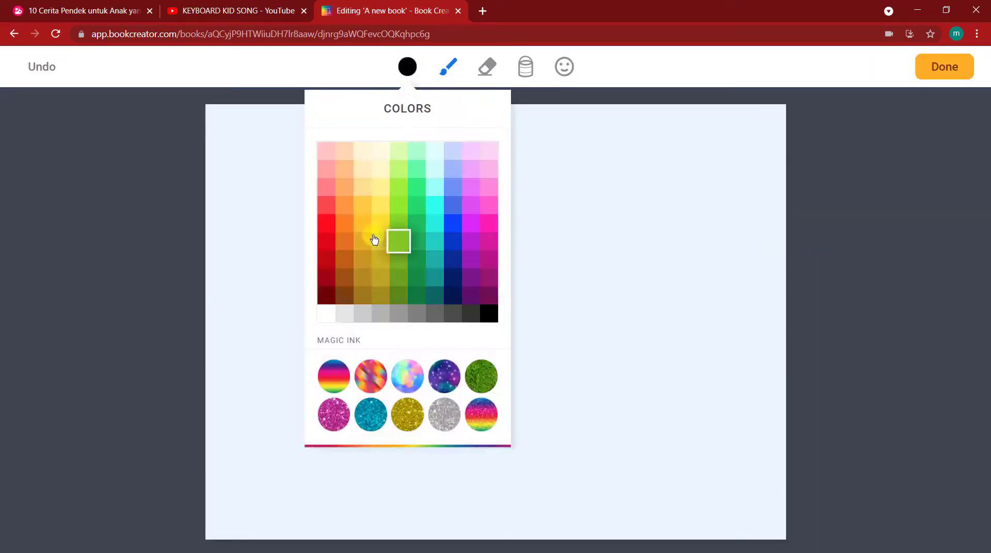
click(344, 378)
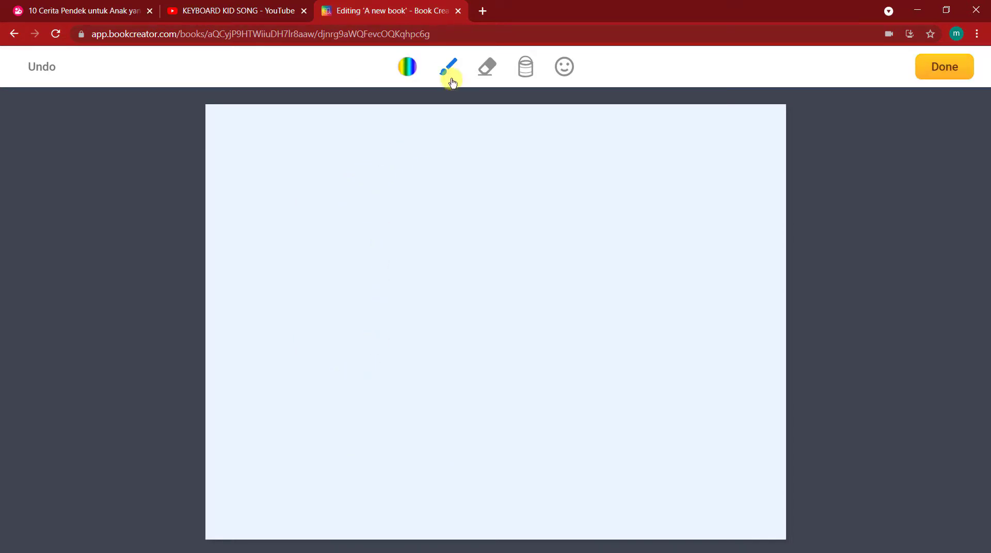
click(447, 76)
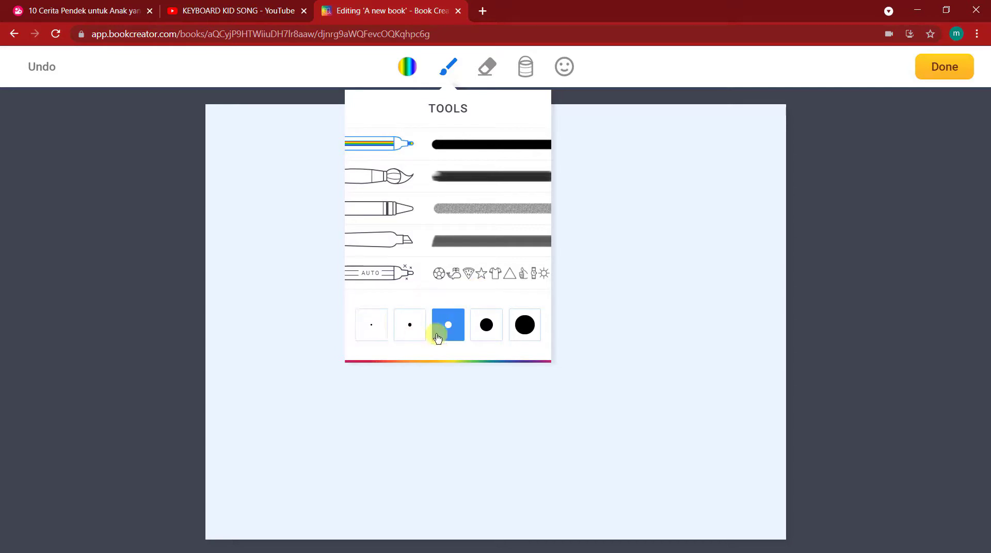
click(412, 331)
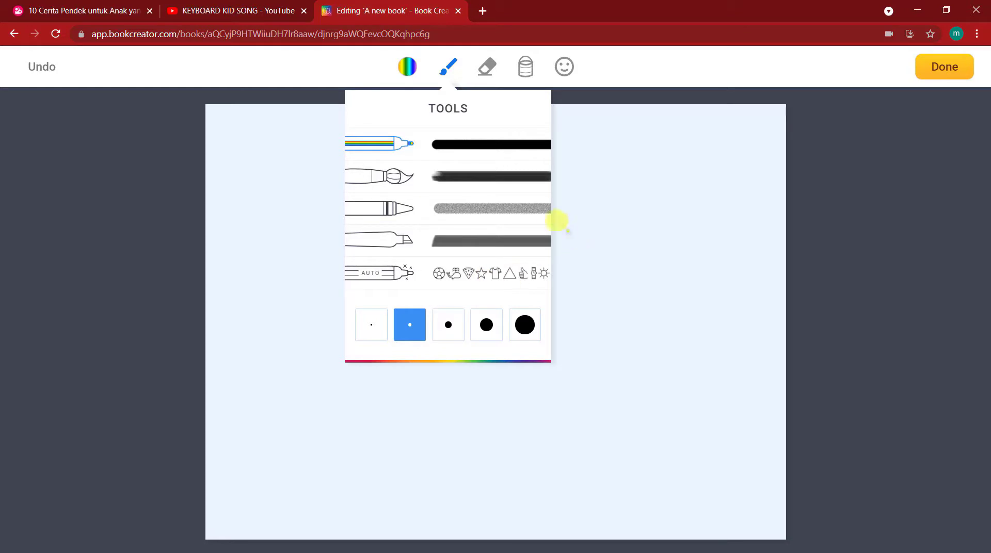
click(584, 215)
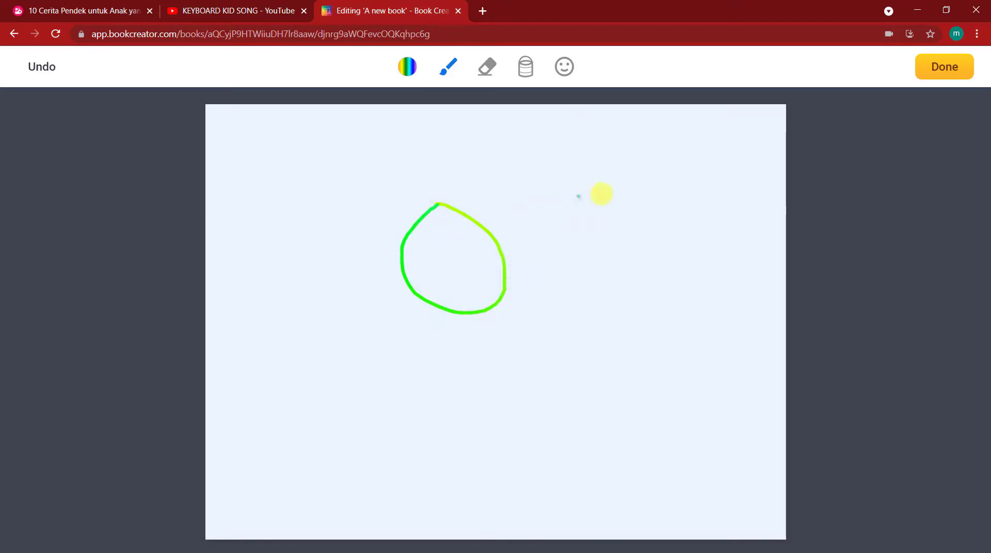
click(938, 76)
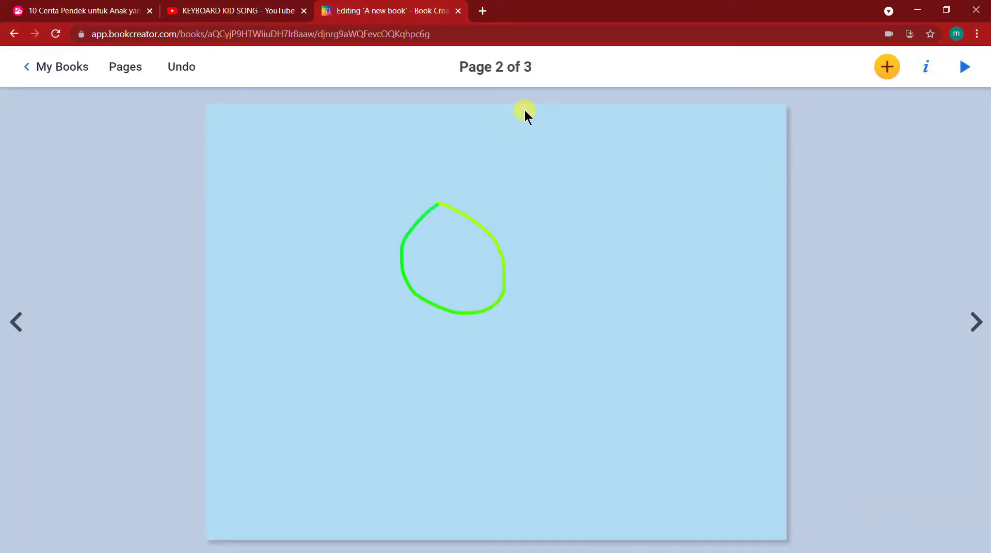
- Scribble a black shape with the Auto pen, replace it with the suggested trombone, and shrink it beside the green circle
click(885, 68)
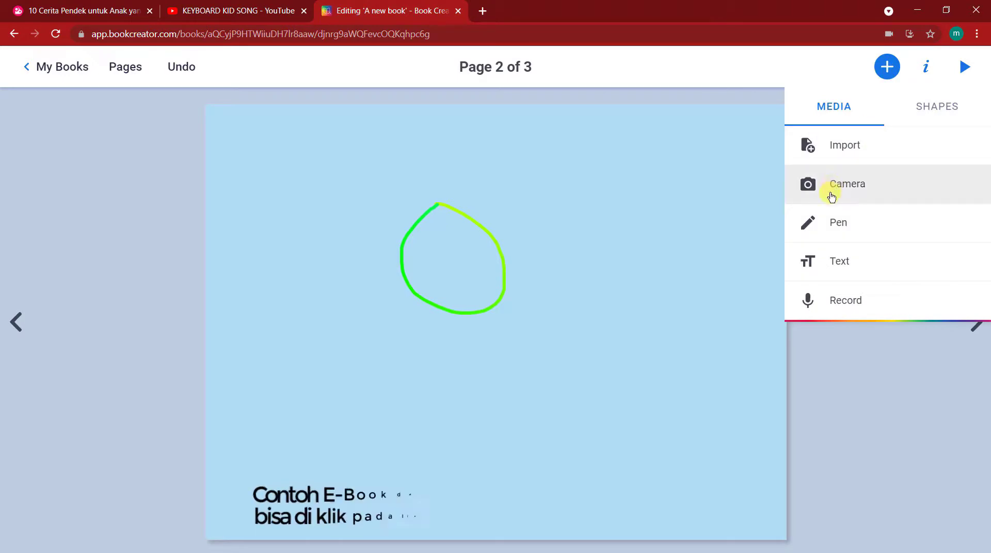
click(836, 229)
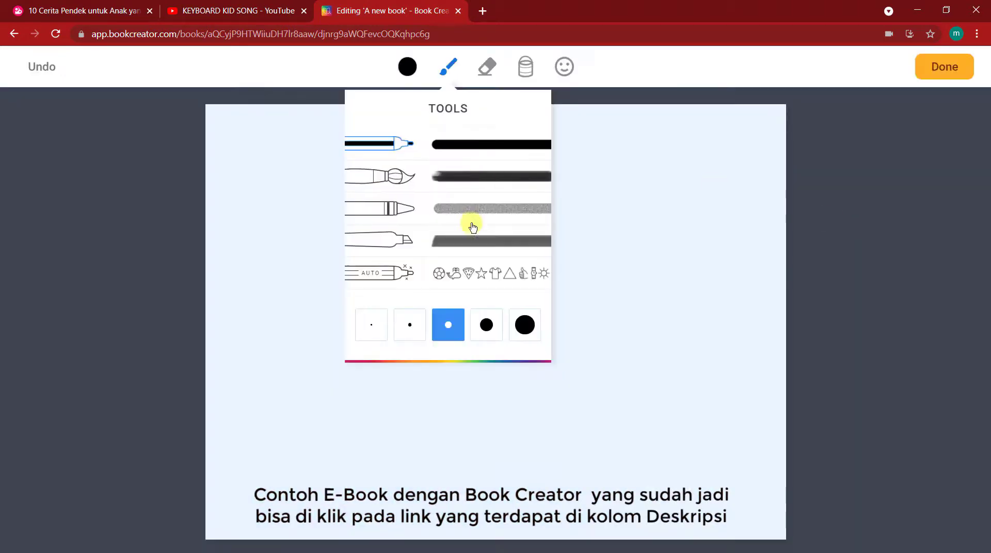
click(405, 271)
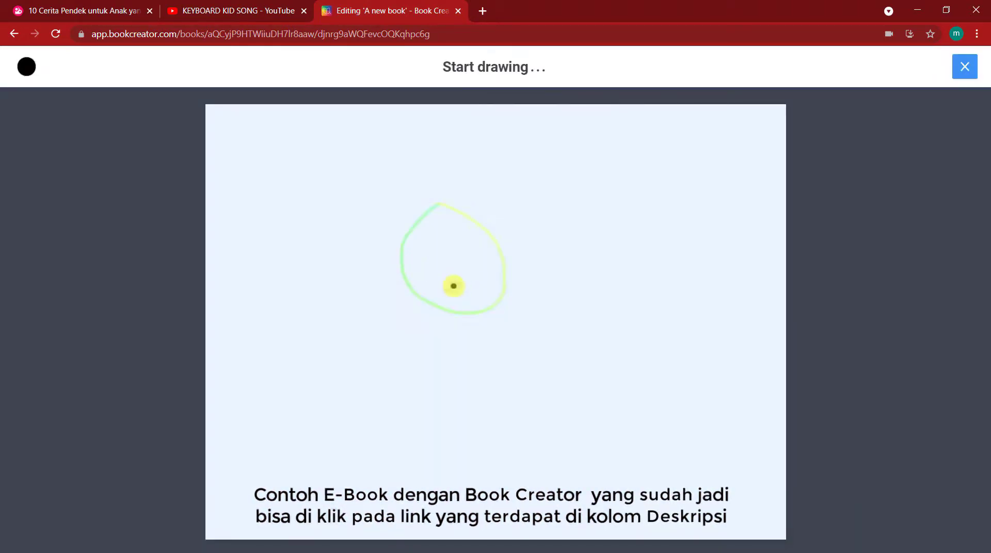
mouse_move(515, 193)
mouse_down()
mouse_move(588, 262)
mouse_move(544, 294)
mouse_move(551, 255)
mouse_move(630, 209)
mouse_move(593, 237)
mouse_move(653, 262)
mouse_up()
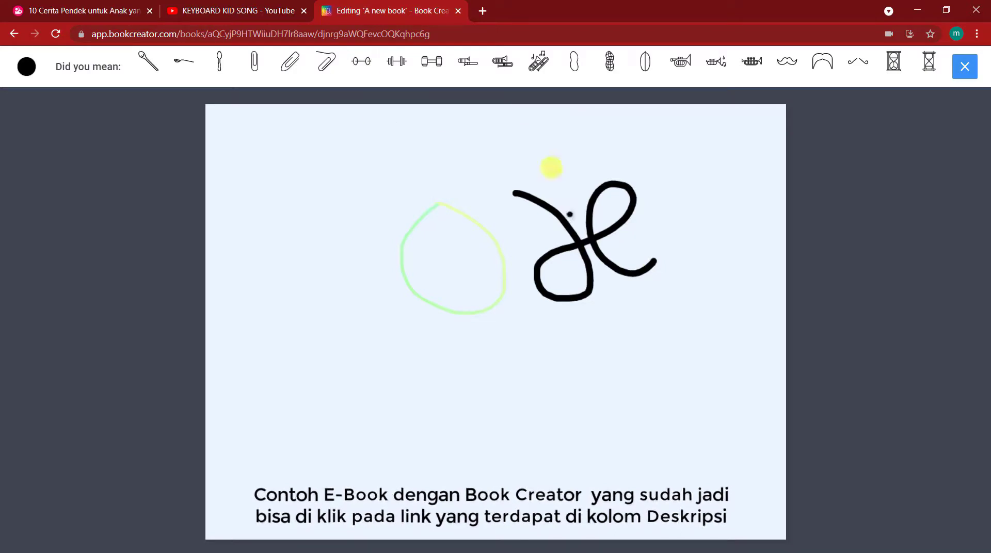
click(499, 63)
drag(653, 321, 618, 286)
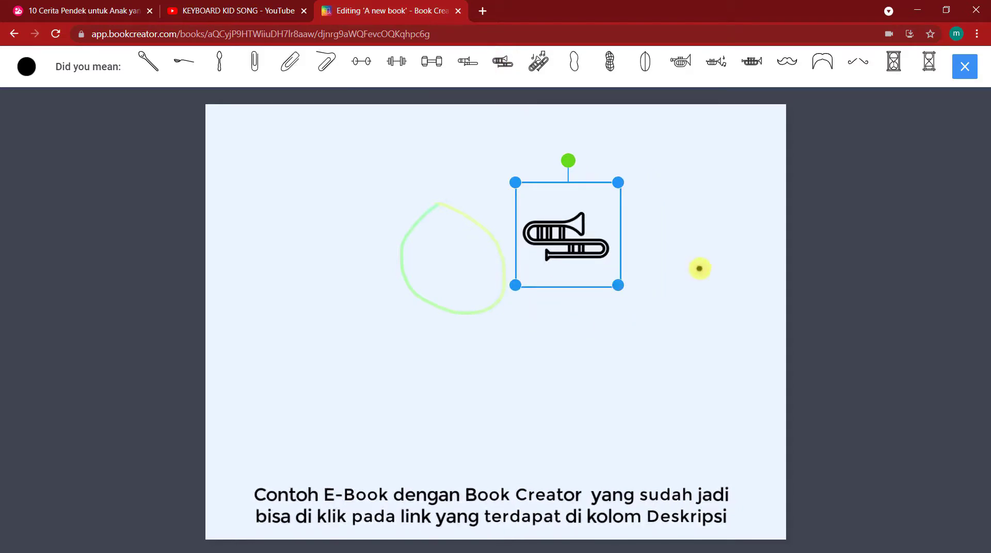
click(967, 66)
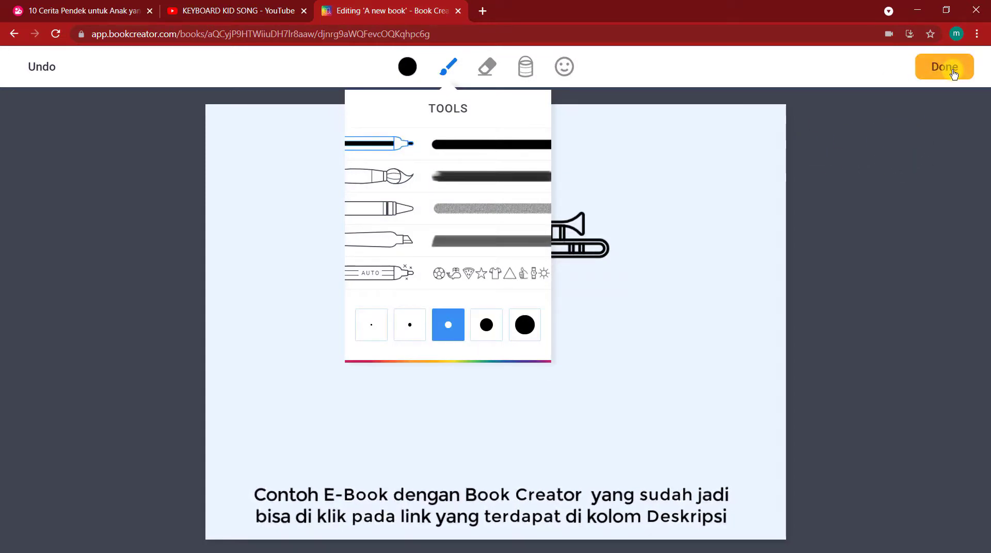
click(488, 70)
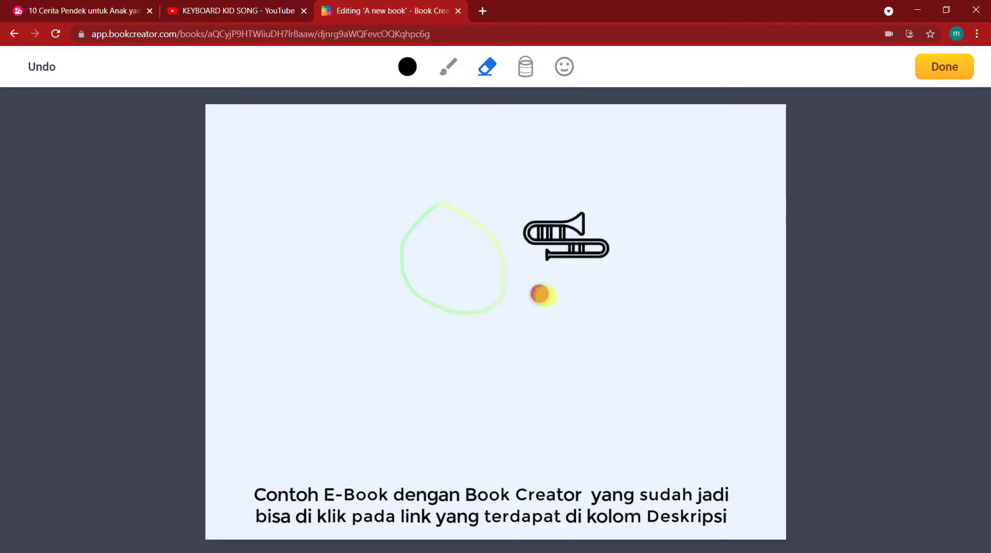
click(936, 69)
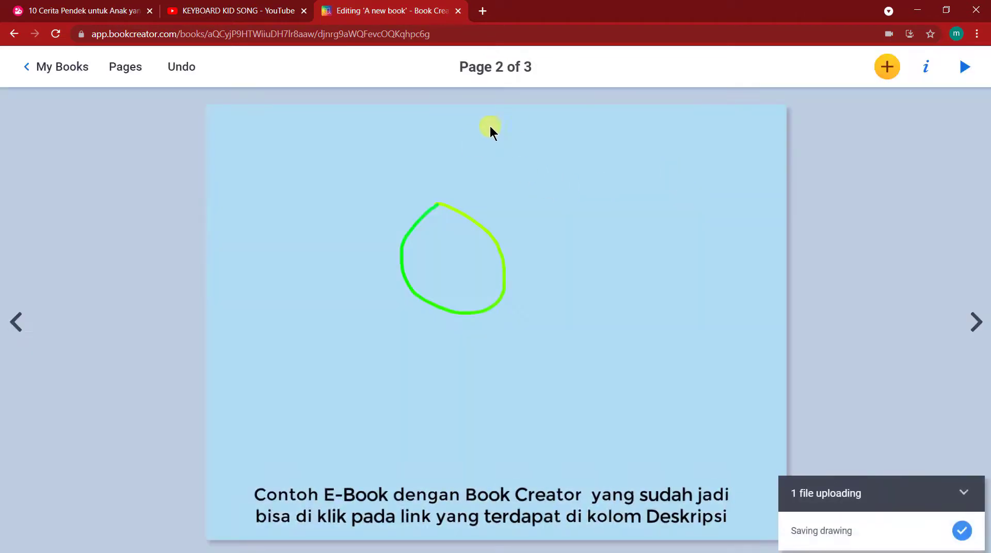
- Start another pen drawing and try the eraser across the green circle
click(893, 68)
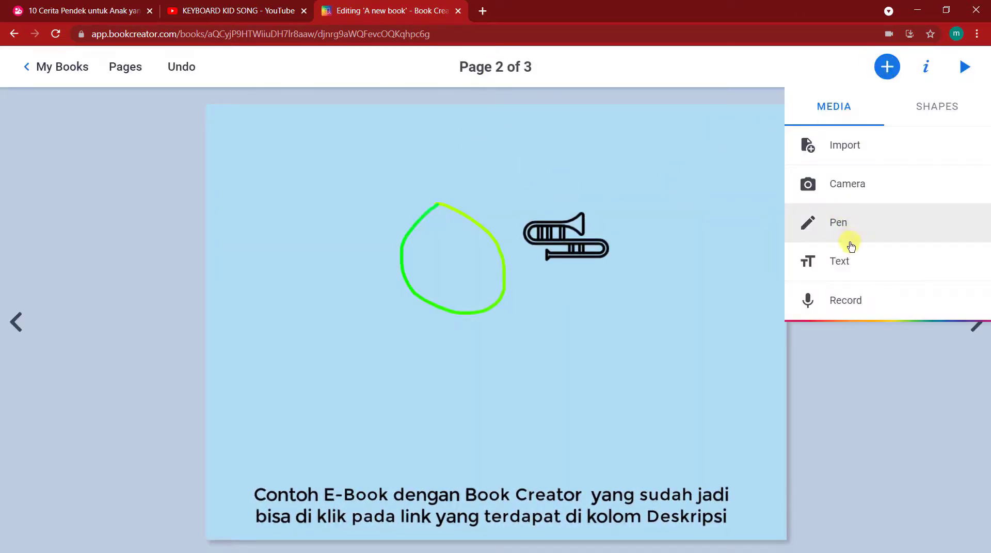
click(851, 235)
click(485, 68)
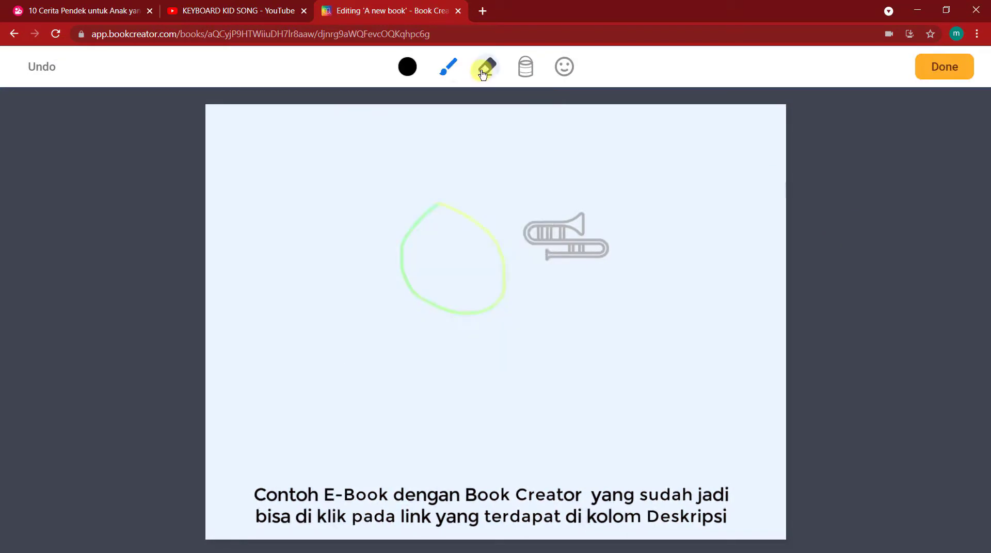
mouse_move(462, 247)
mouse_down()
mouse_move(451, 206)
mouse_move(498, 265)
mouse_move(529, 128)
mouse_up()
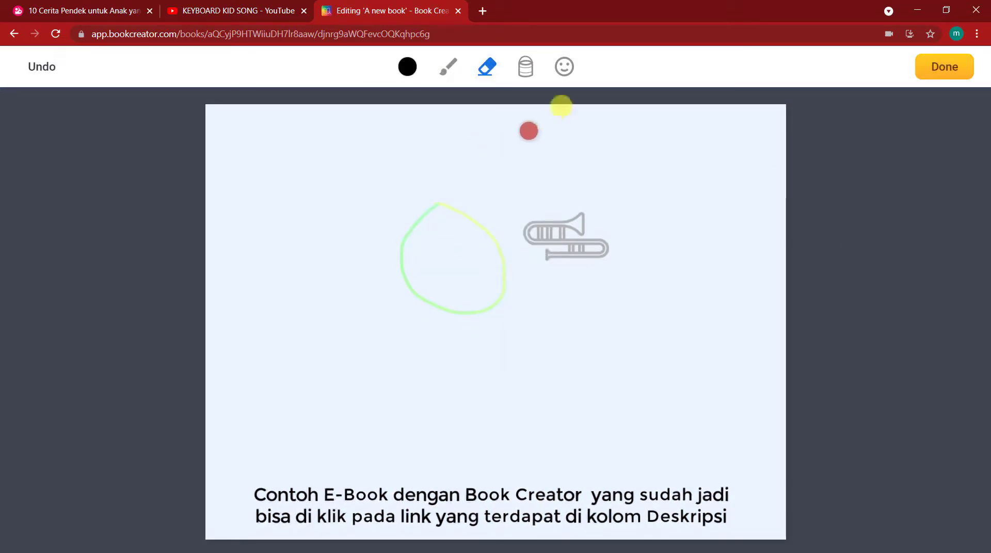
- Draw a dark purple closed oval below and to the right of the trombone and fill it with the same purple
click(525, 72)
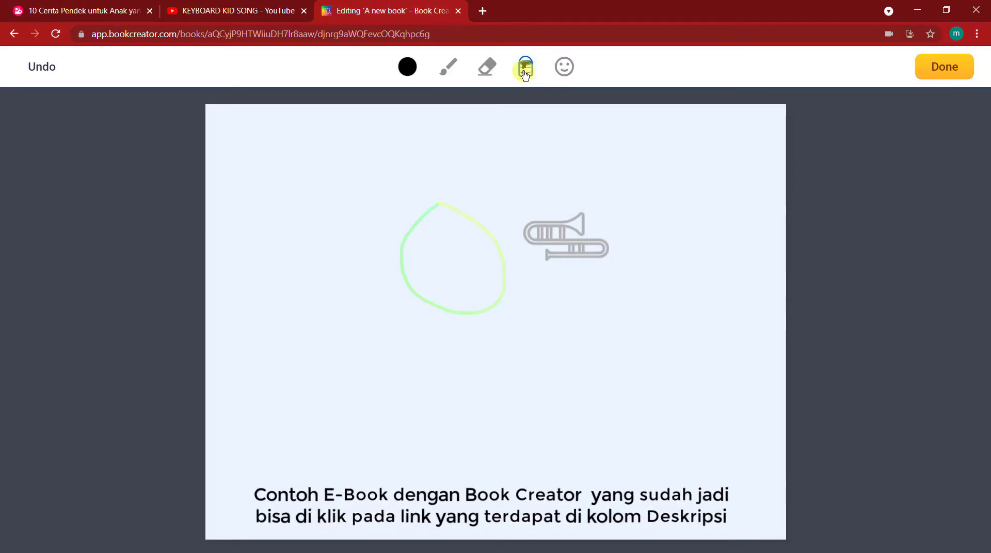
click(408, 67)
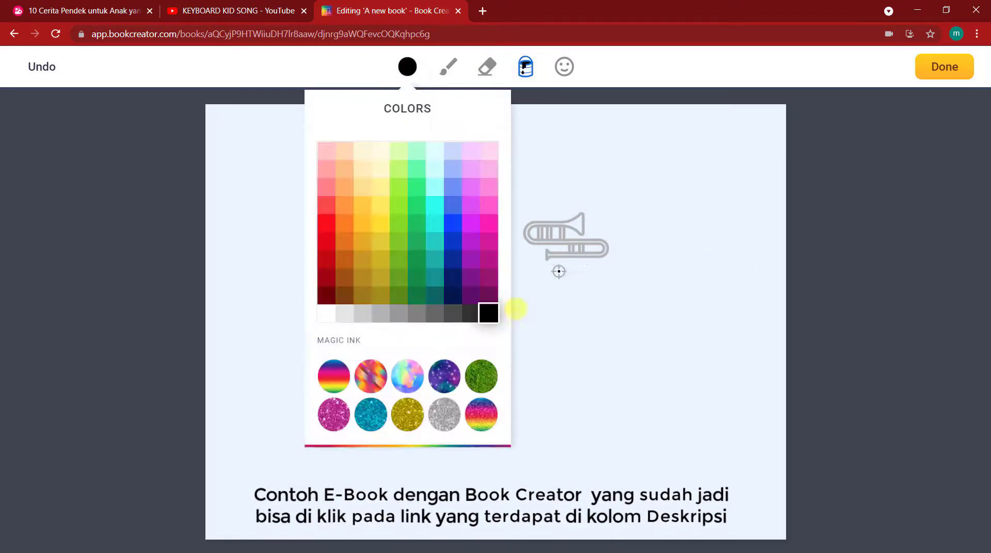
click(473, 274)
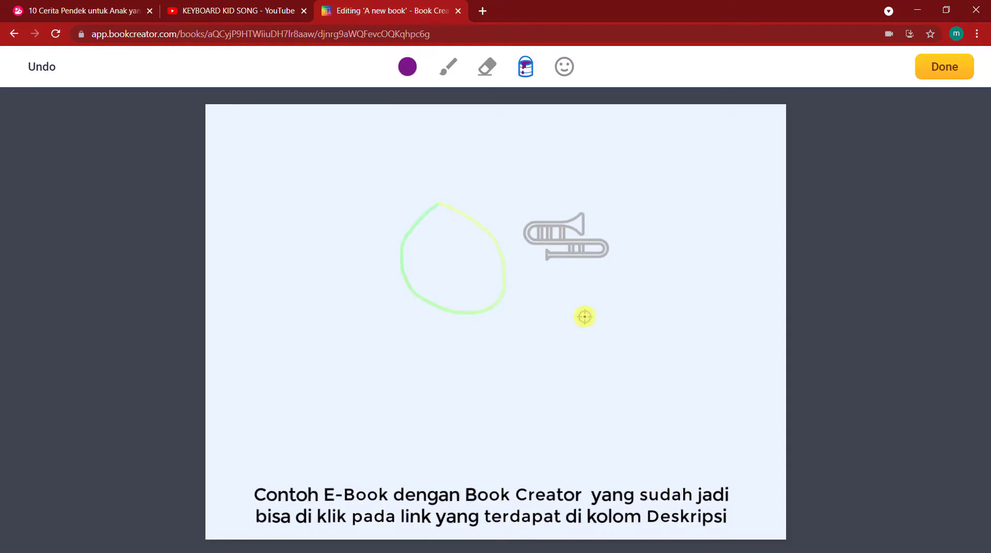
click(448, 66)
mouse_move(636, 310)
mouse_down()
mouse_move(622, 331)
mouse_move(717, 347)
mouse_move(639, 301)
mouse_move(633, 309)
mouse_up()
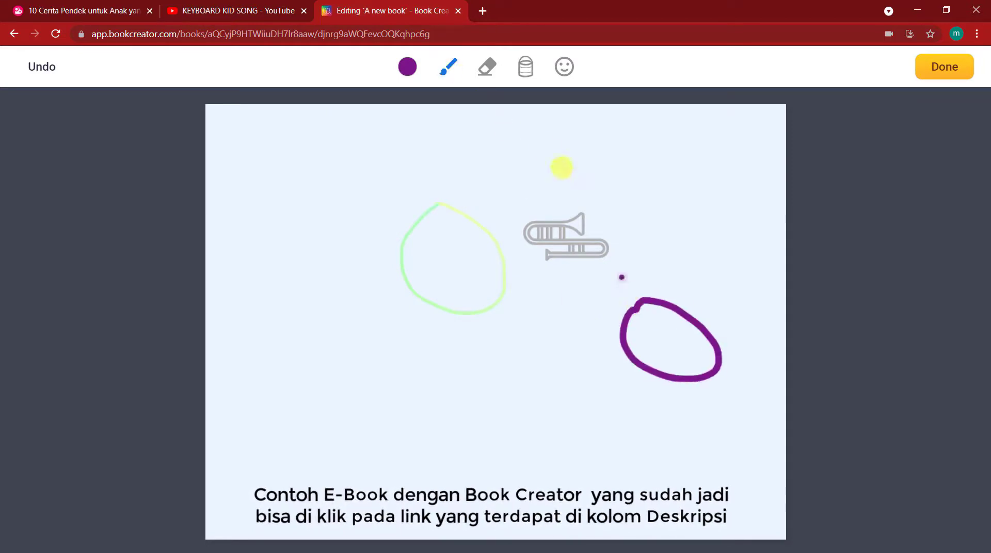
click(487, 68)
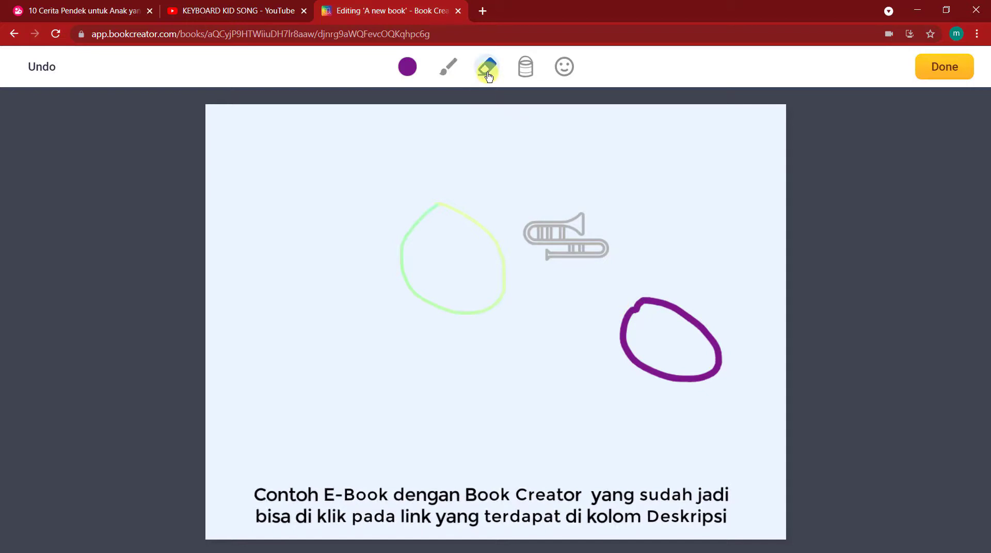
click(525, 67)
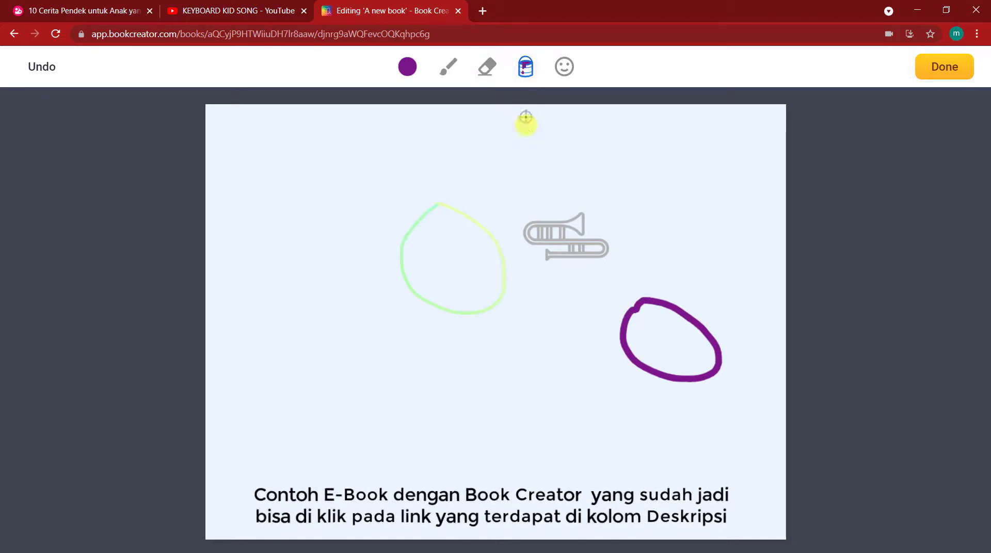
click(658, 338)
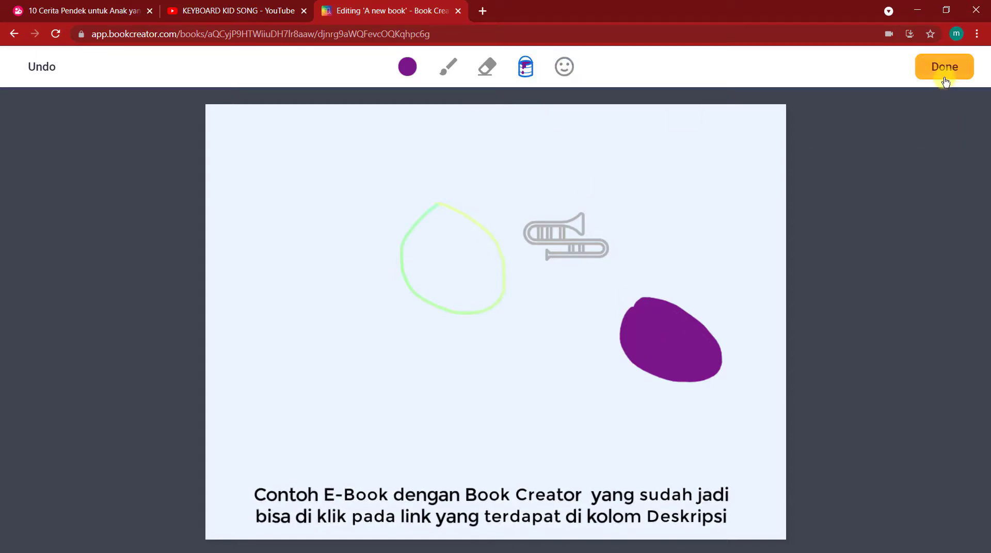
- Add the star-eyed smiley emoji above the purple oval, in the page's upper right area, and finish the drawing
click(566, 70)
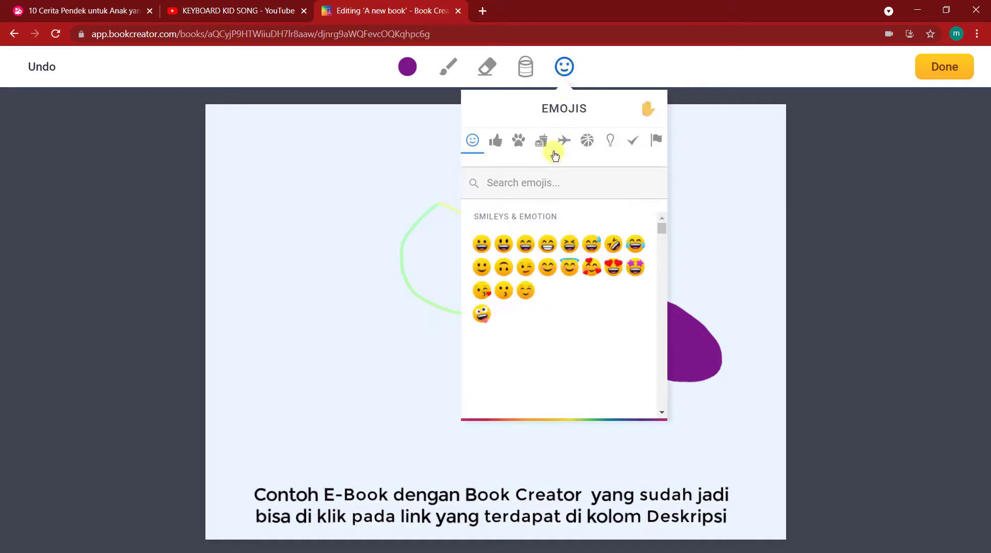
click(634, 275)
drag(562, 258, 697, 173)
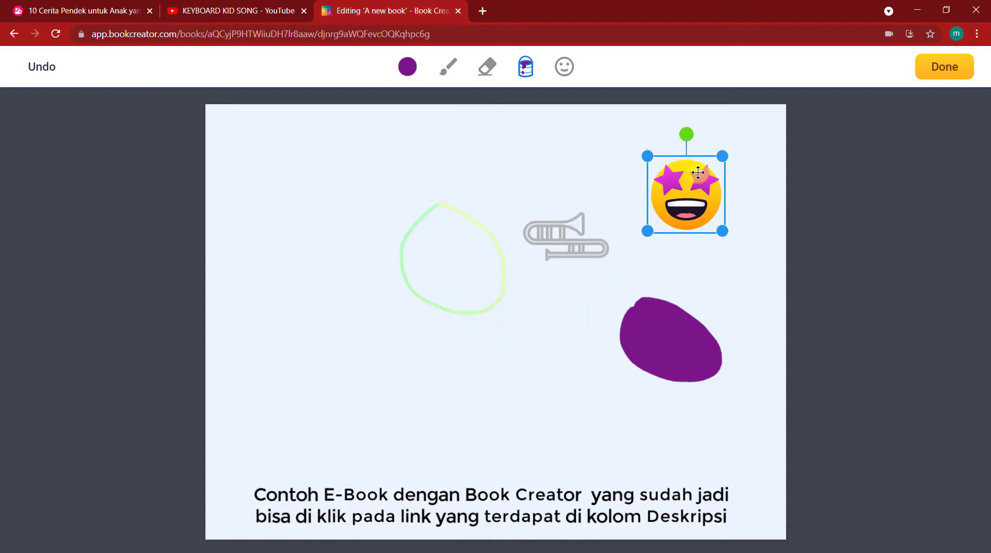
click(945, 66)
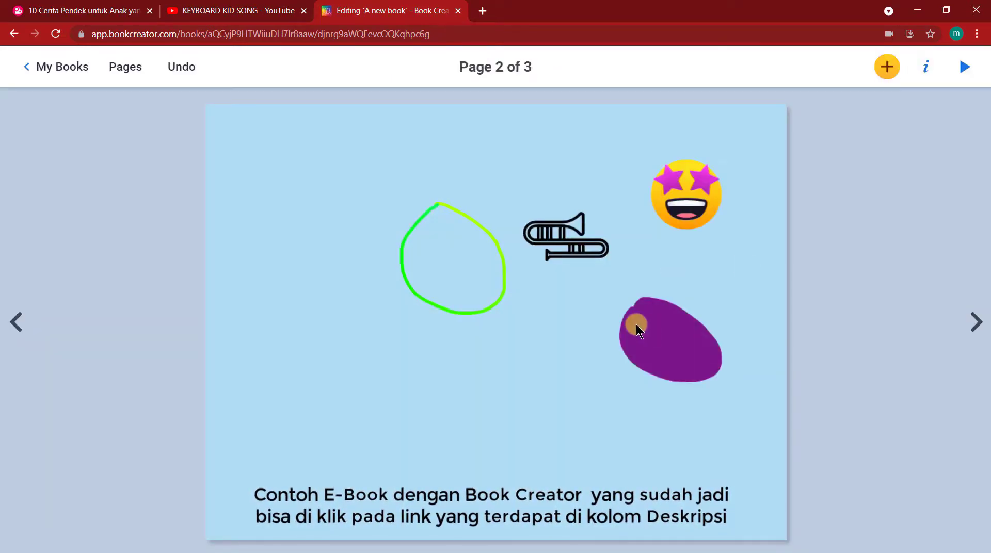
- Add a text box reading "Semut dan Belalang" in bold to page 2
click(887, 68)
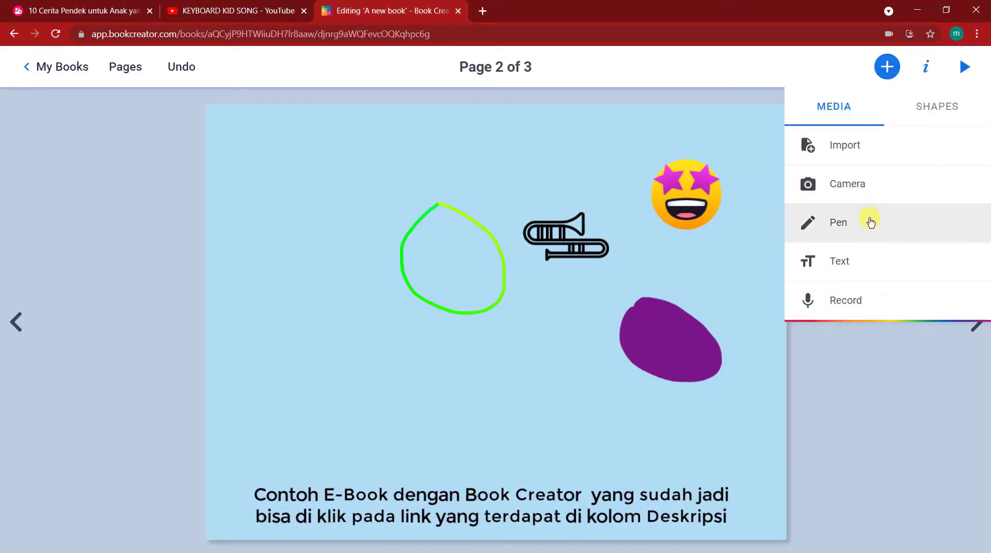
click(835, 270)
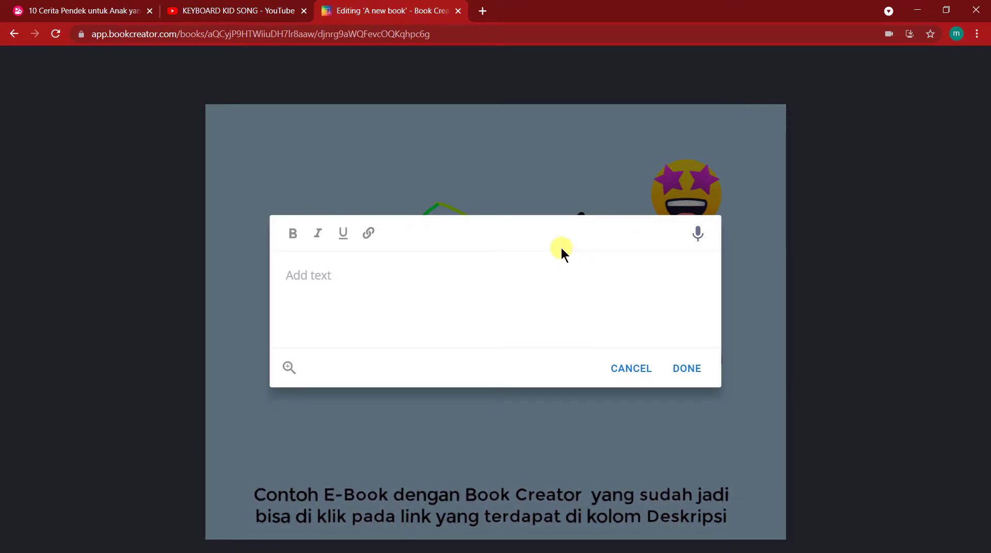
text(Semut dan Belalang)
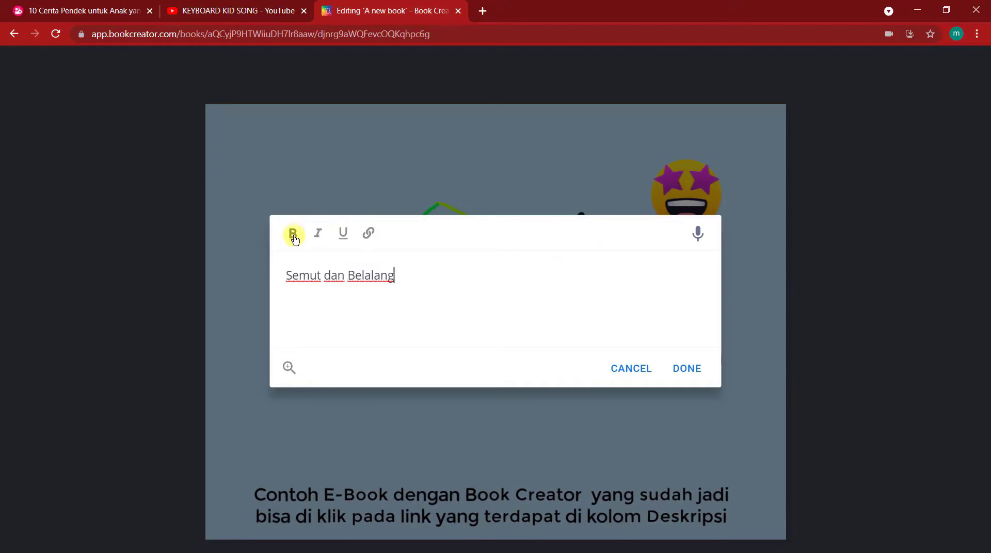
drag(285, 277, 399, 279)
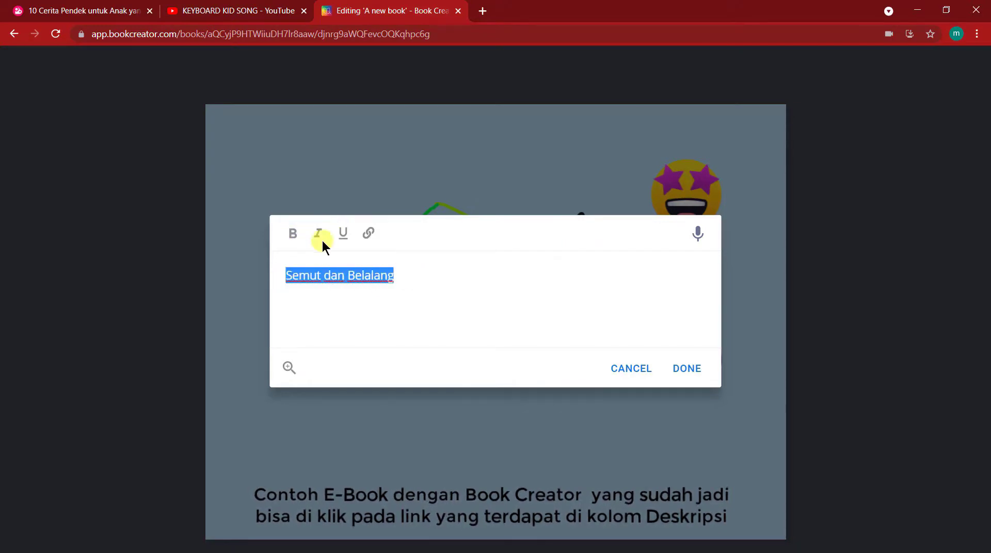
click(293, 237)
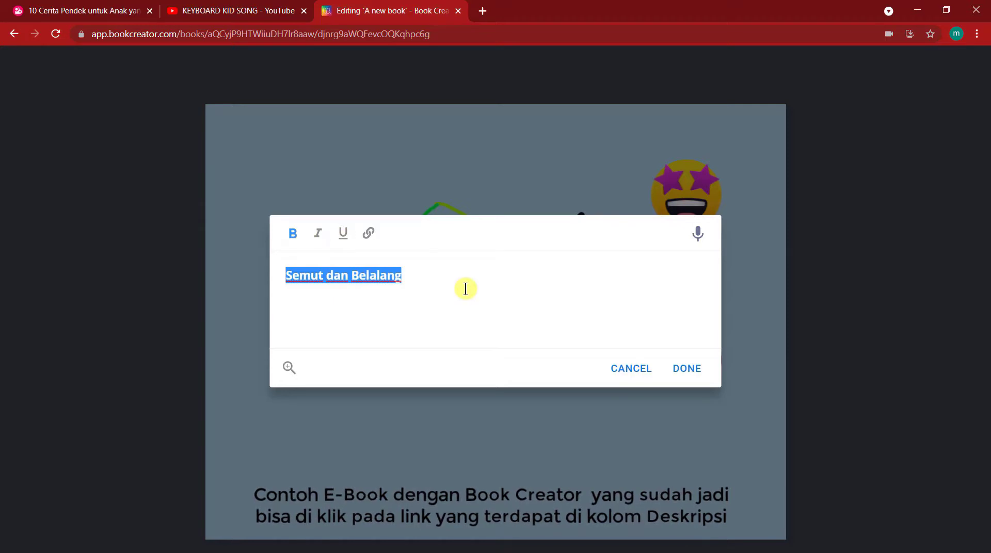
click(688, 370)
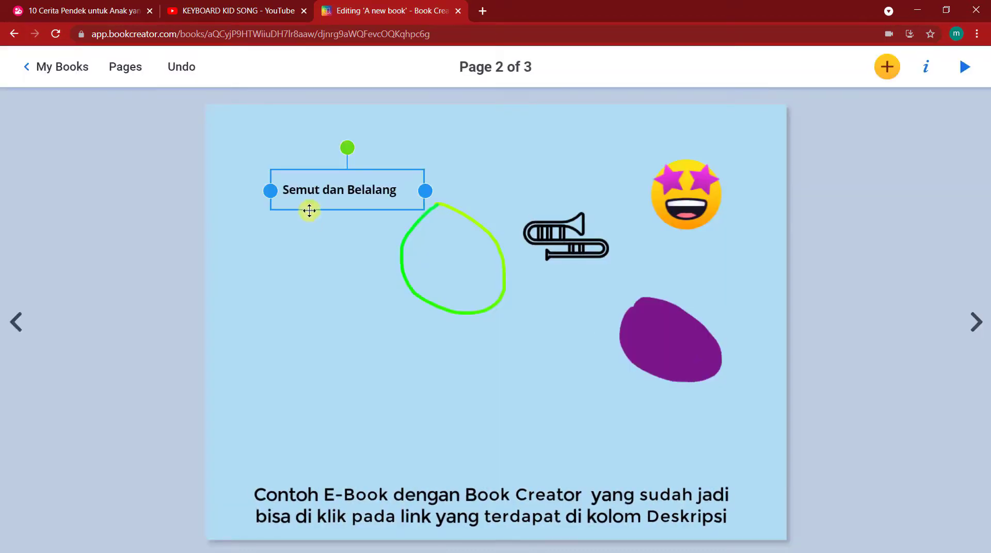
- Widen the "Semut dan Belalang" text box slightly, set its font size to 80 and center the text
drag(424, 192, 445, 191)
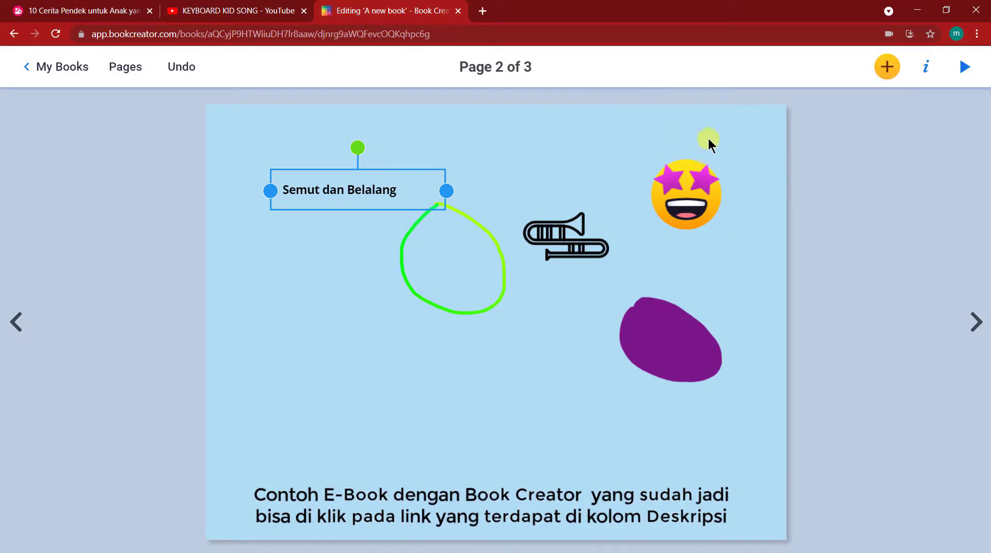
click(924, 73)
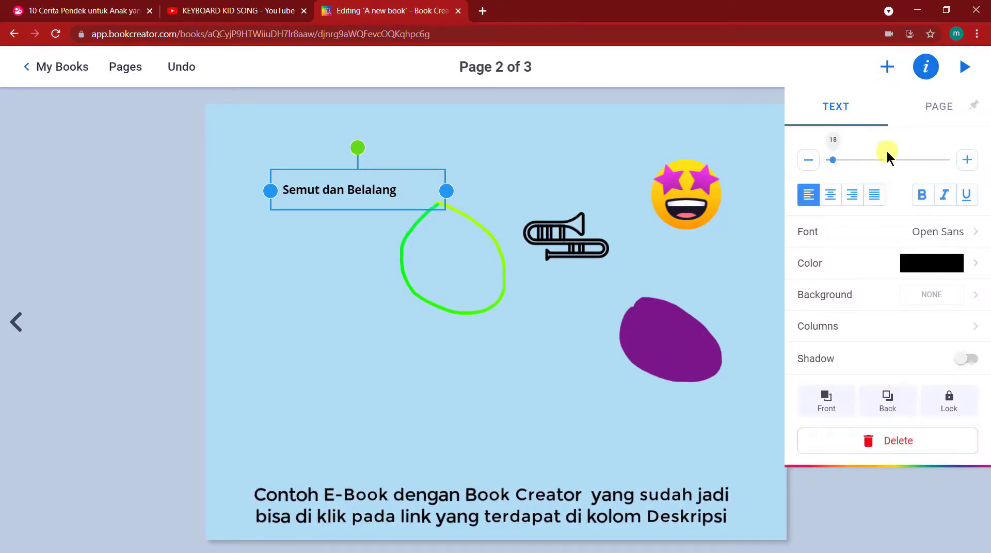
drag(831, 159, 864, 160)
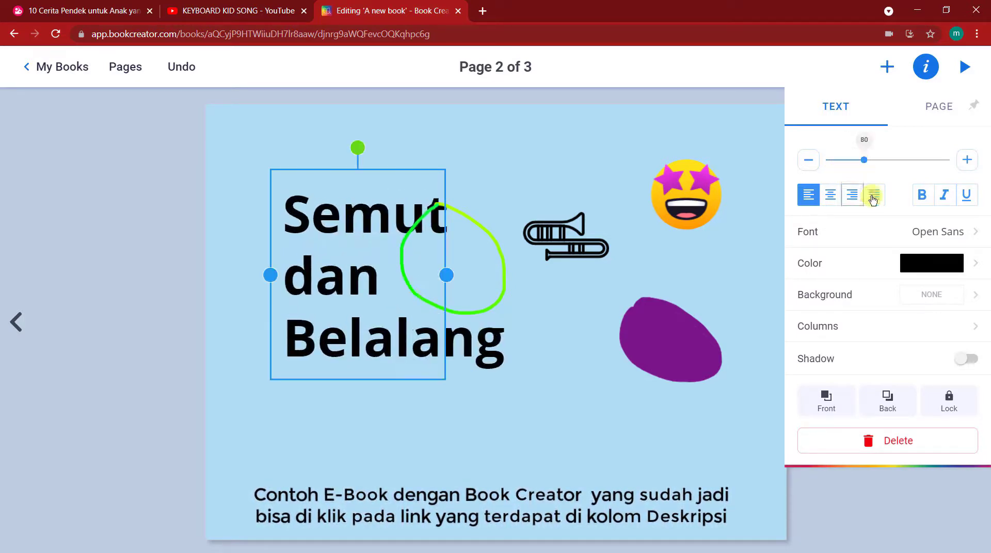
click(829, 196)
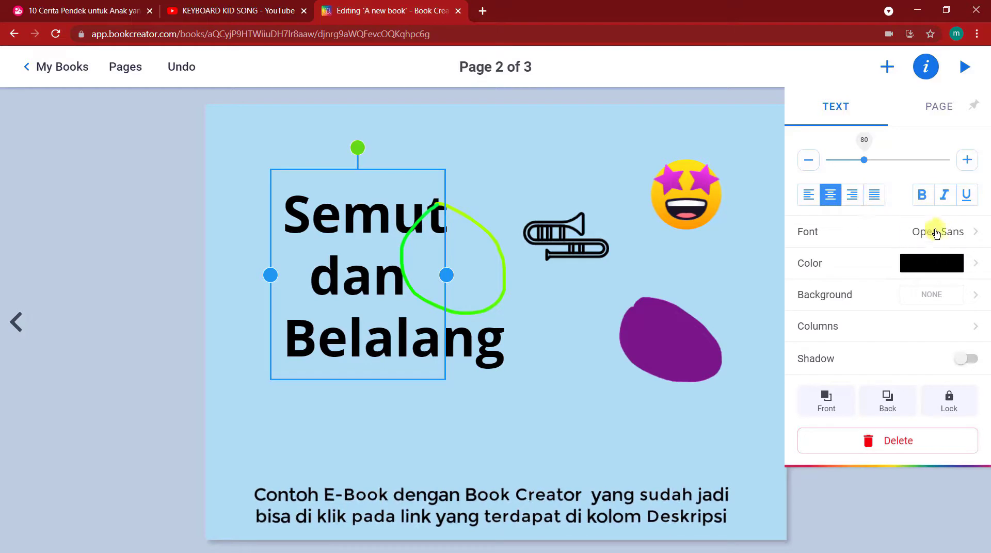
- Change the font of the "Semut dan Belalang" title to Alex Brush
click(970, 233)
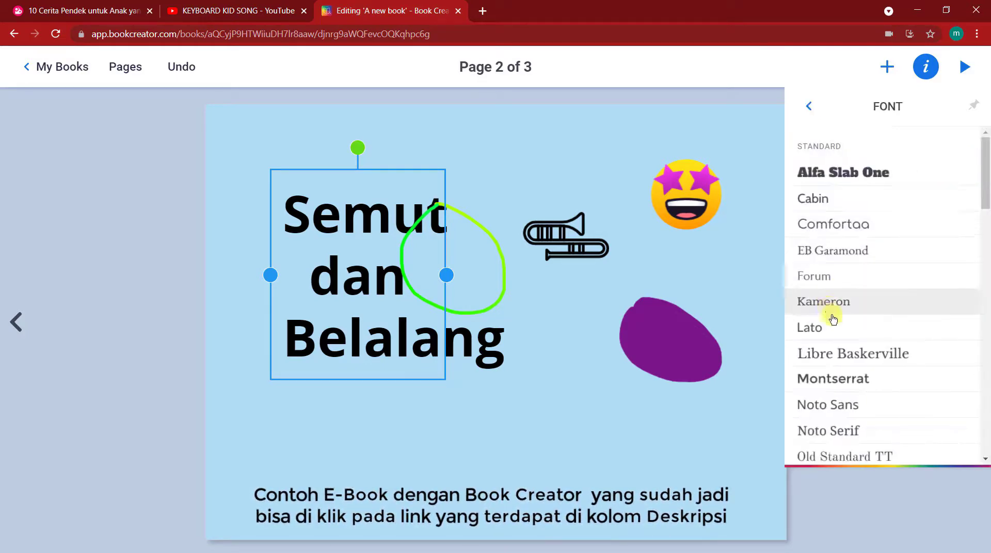
scroll(836, 321, down, 3)
scroll(837, 326, down, 5)
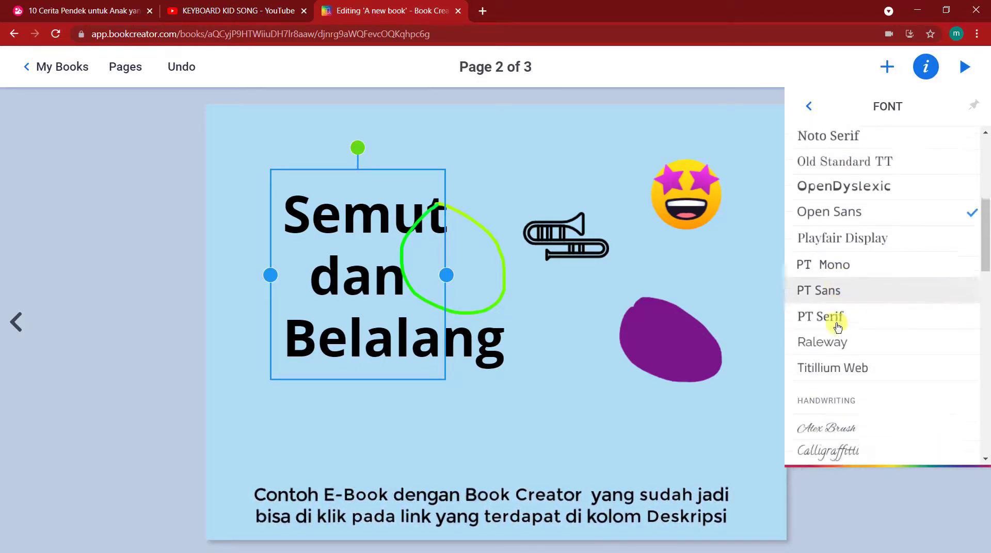
click(854, 339)
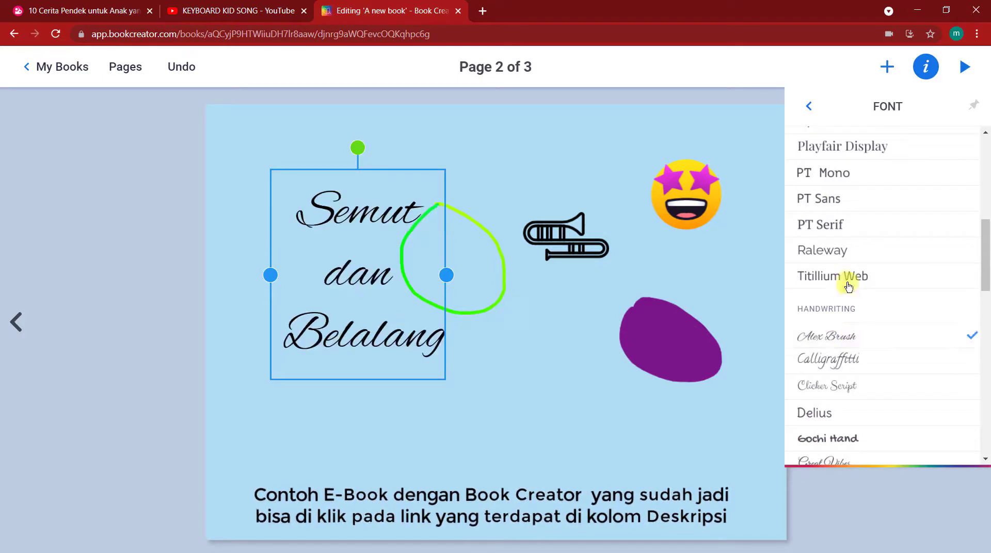
click(809, 105)
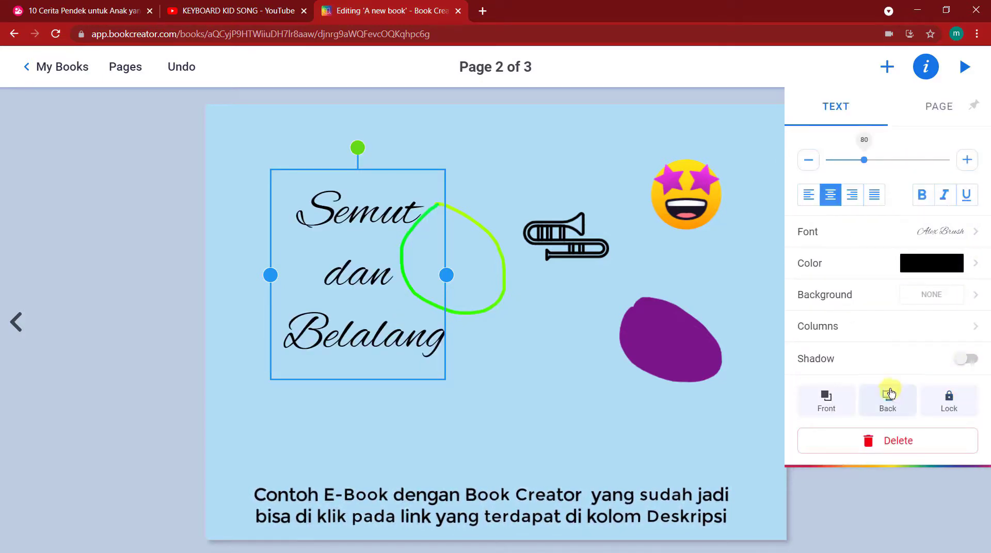
- Color the "Semut dan Belalang" title green and deselect its text box
click(966, 262)
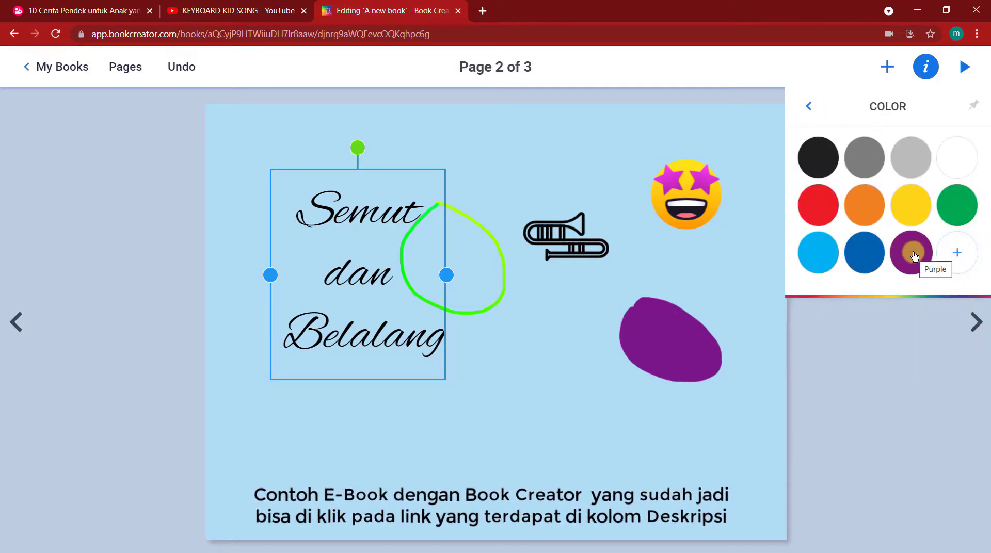
click(953, 216)
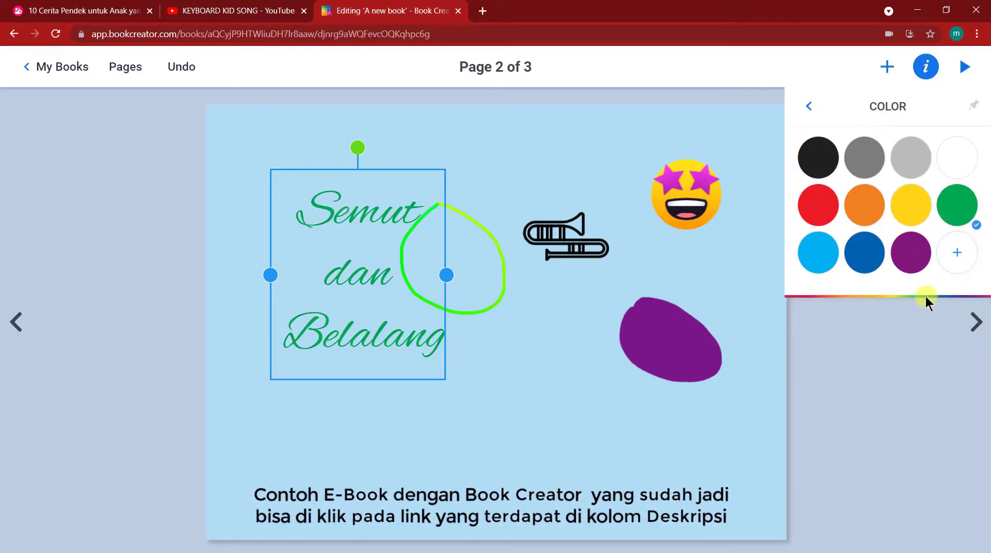
click(806, 104)
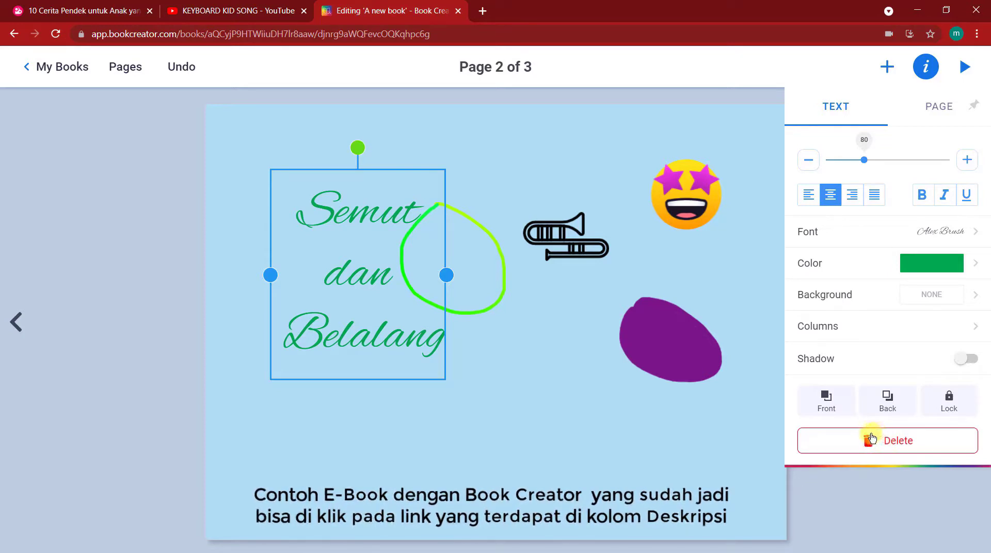
click(572, 384)
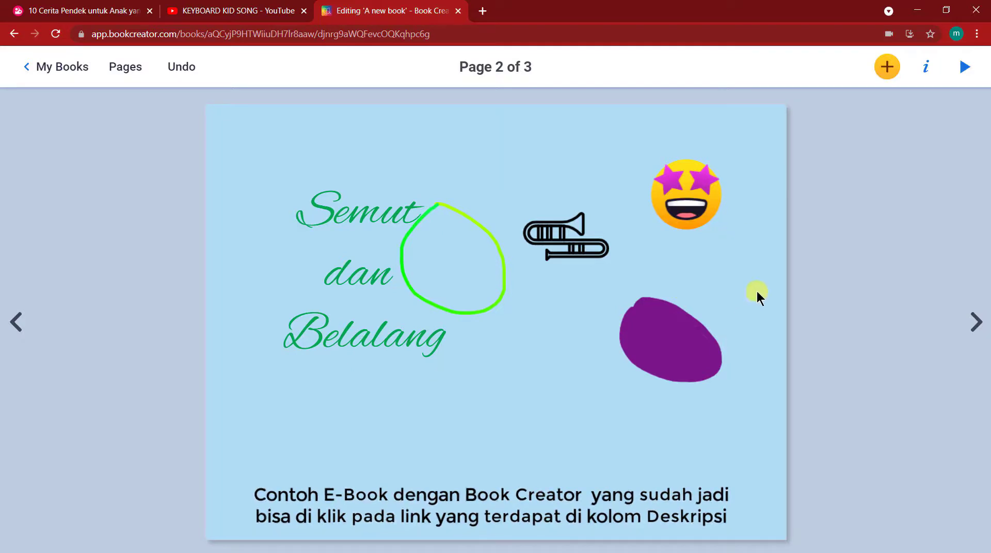
- Add a text box reading "Cerita" to page 2 and insert a link to page 3 after the word
click(887, 68)
click(840, 259)
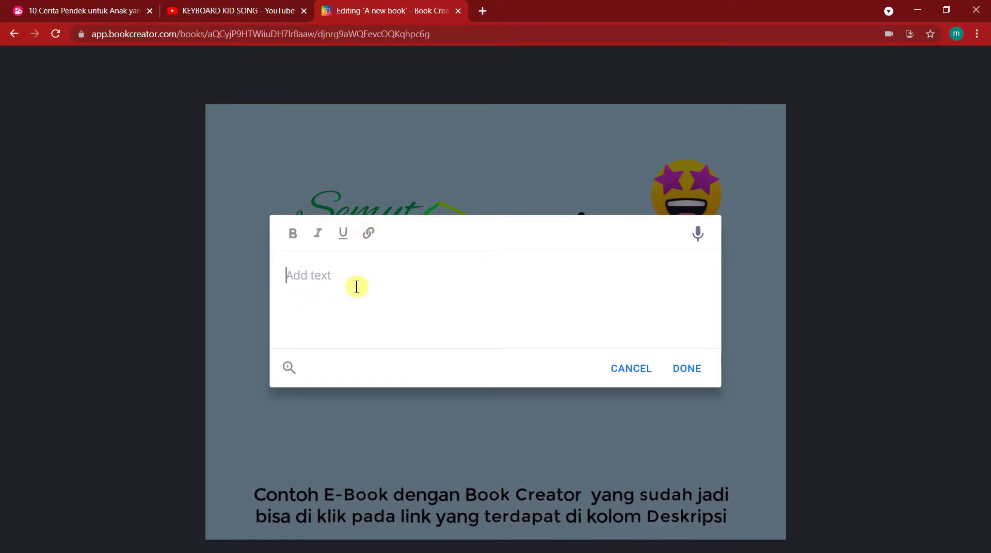
text(Cerita)
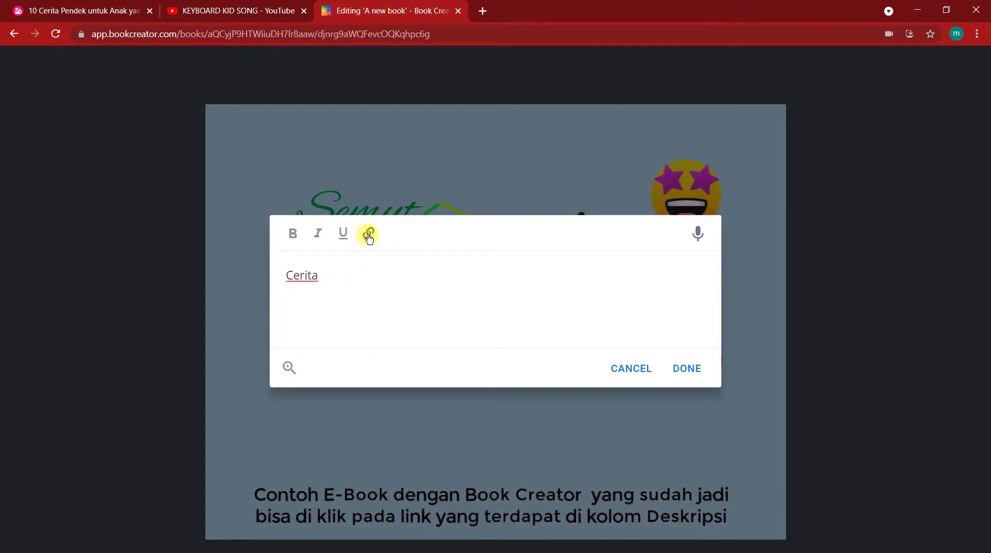
click(368, 236)
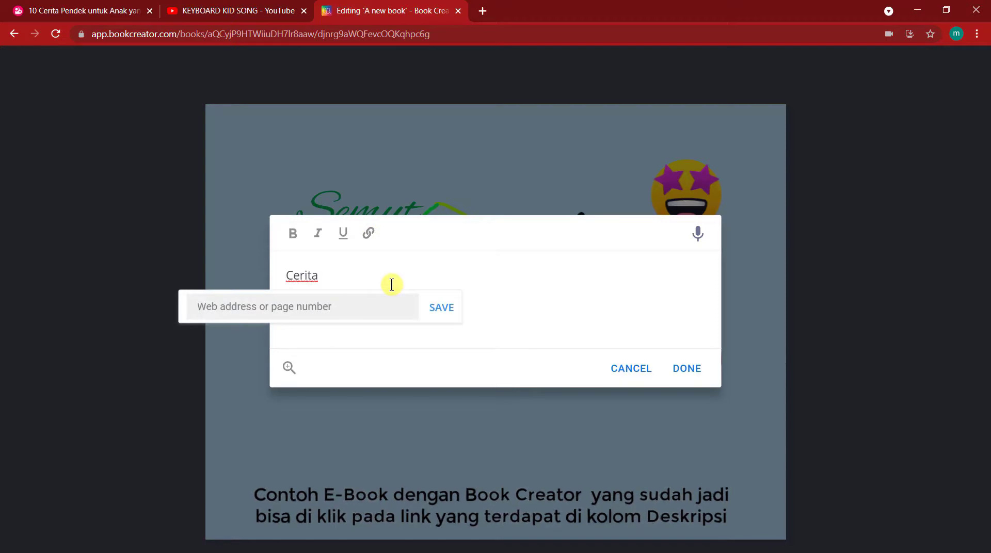
text(3)
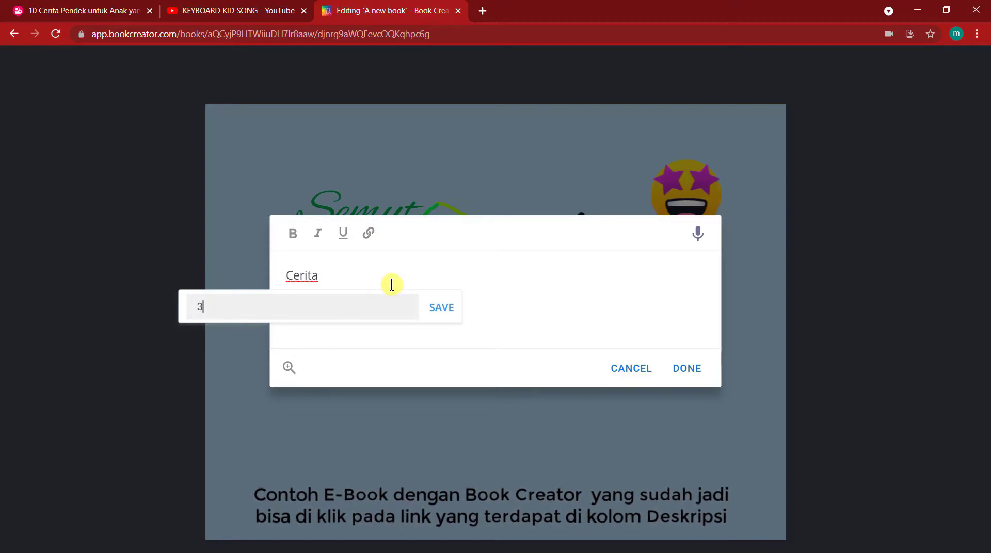
click(442, 309)
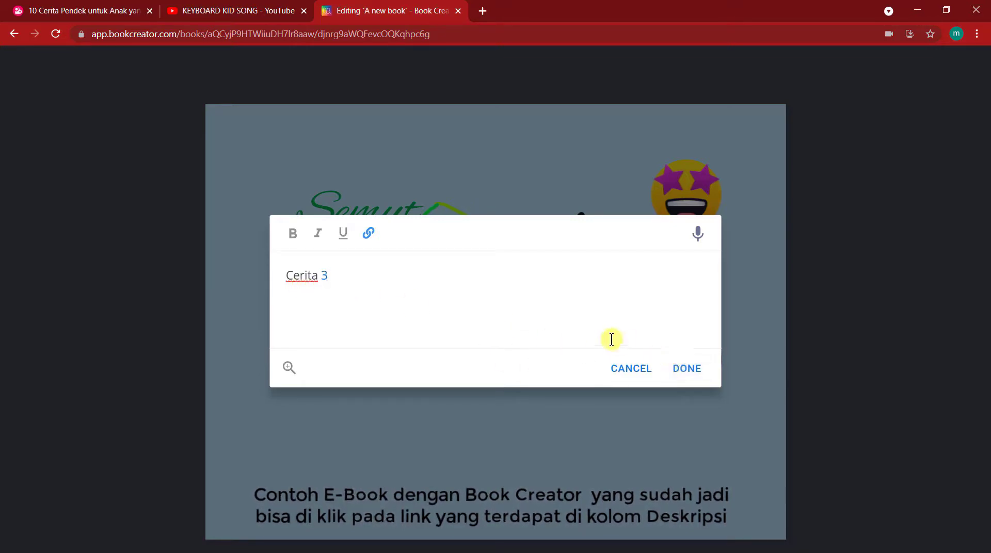
click(688, 369)
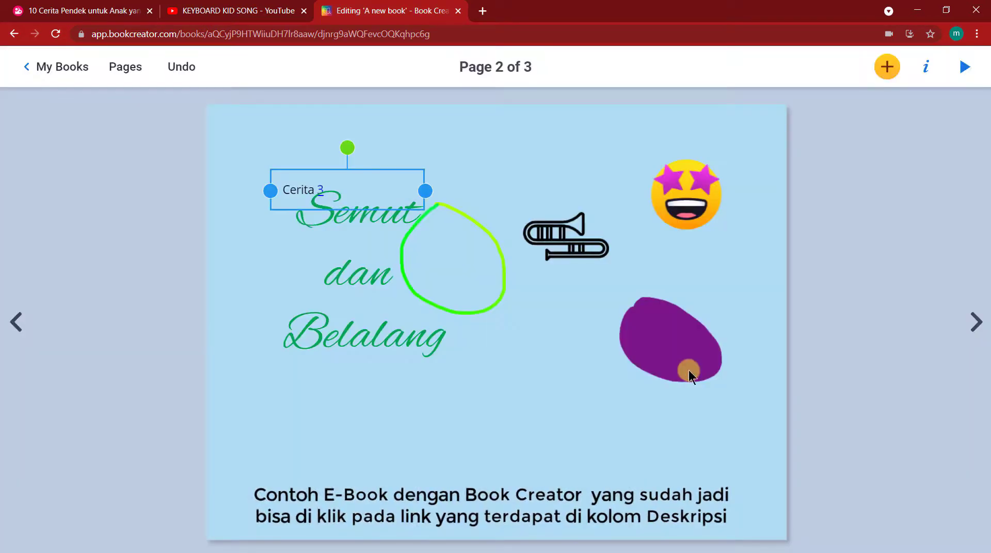
- Start a new text box on page 3 and copy the four-paragraph ant and grasshopper story from the posbunda.com page
click(974, 323)
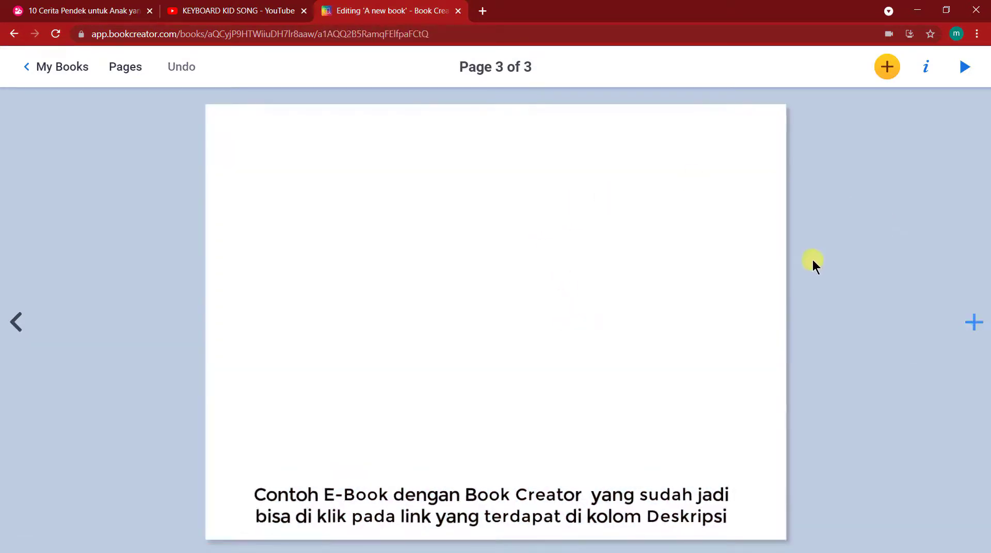
click(887, 68)
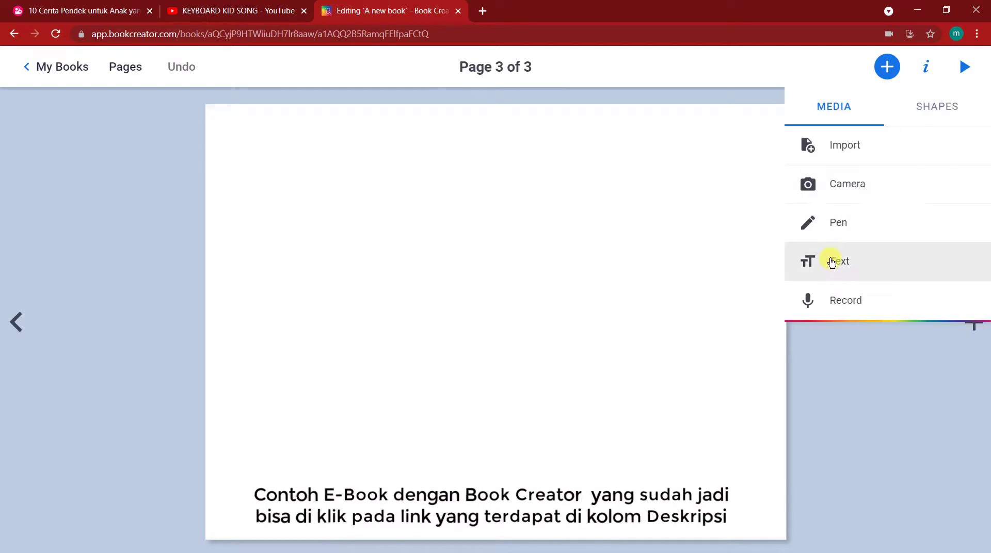
click(832, 262)
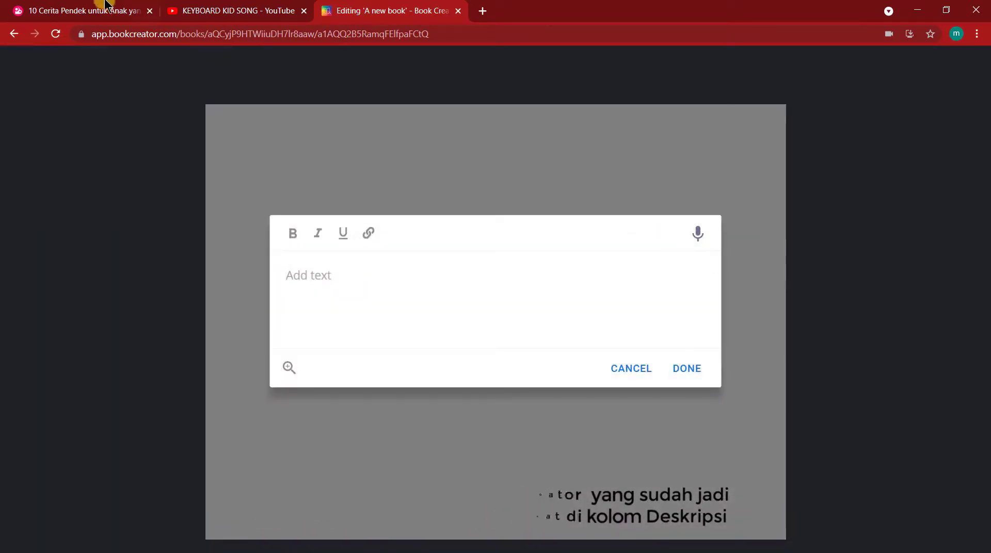
click(80, 13)
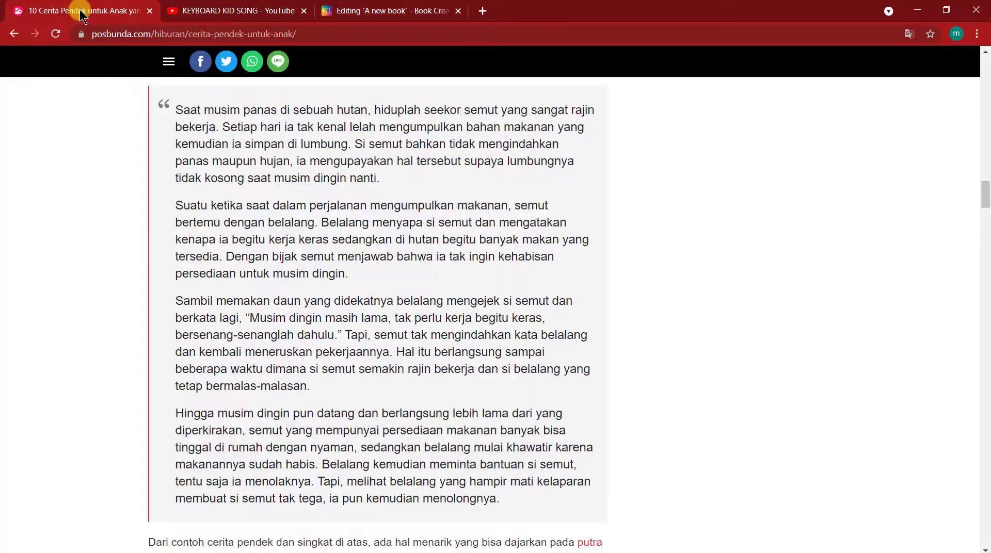
drag(175, 108, 535, 498)
key(ctrl+c)
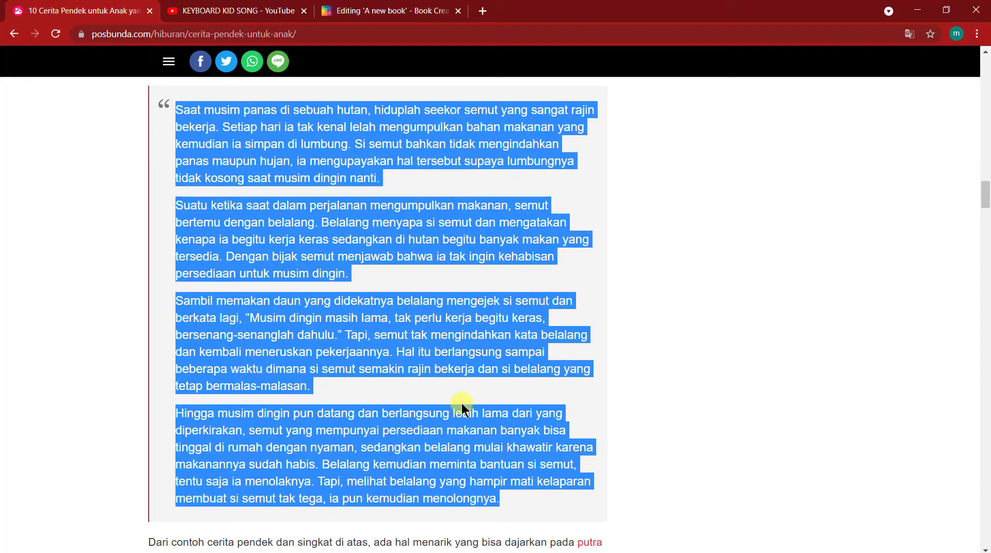
- Return to Book Creator, paste the copied story into the page 3 text box and narrow the box slightly
click(362, 11)
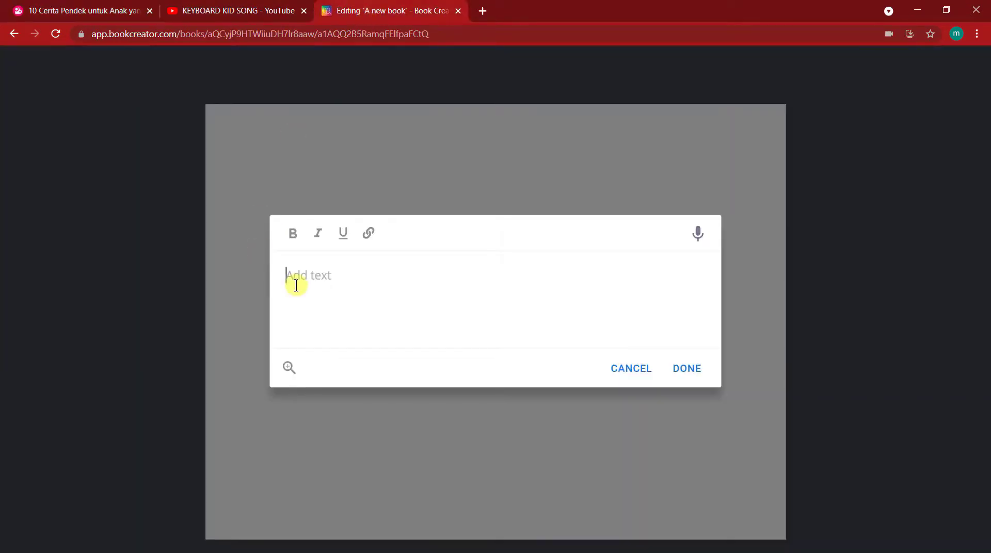
key(ctrl+v)
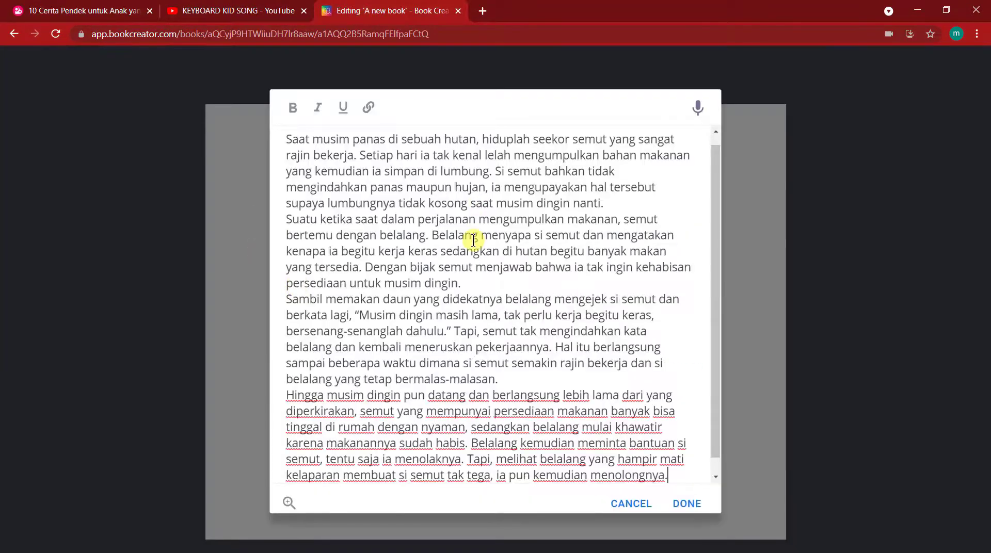
click(691, 505)
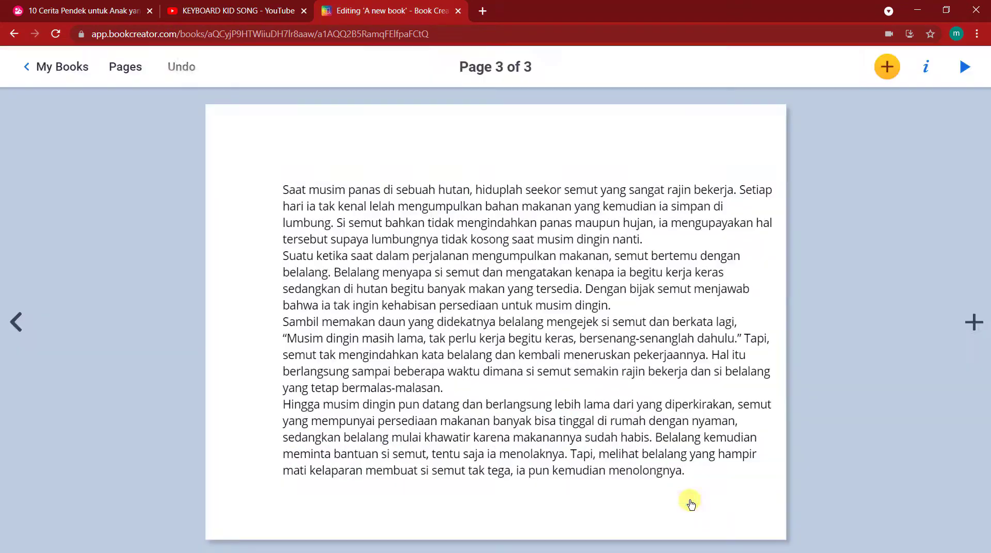
drag(780, 337, 758, 338)
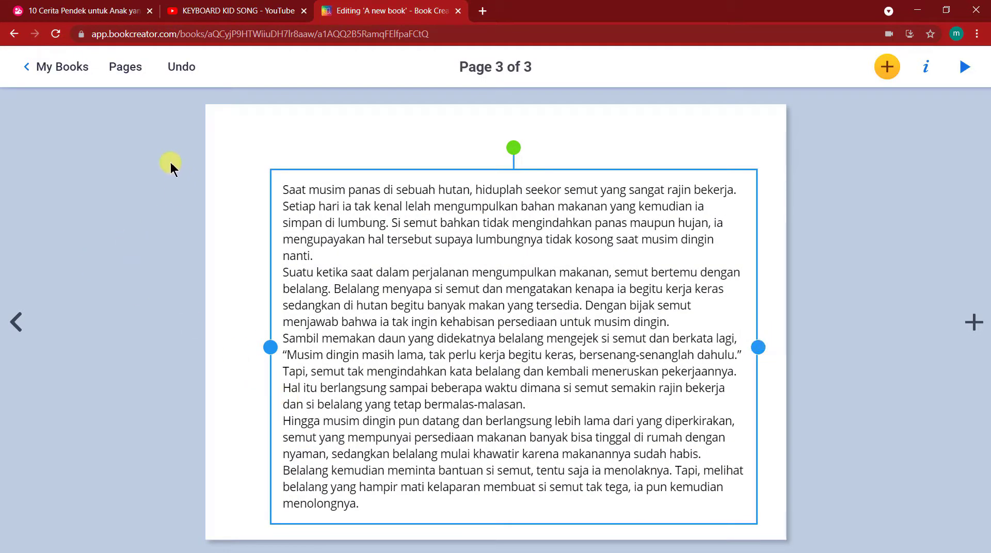
- Go back to page 2 and move the "Semut dan Belalang" title down, clear of the "Cerita 3" text
click(18, 325)
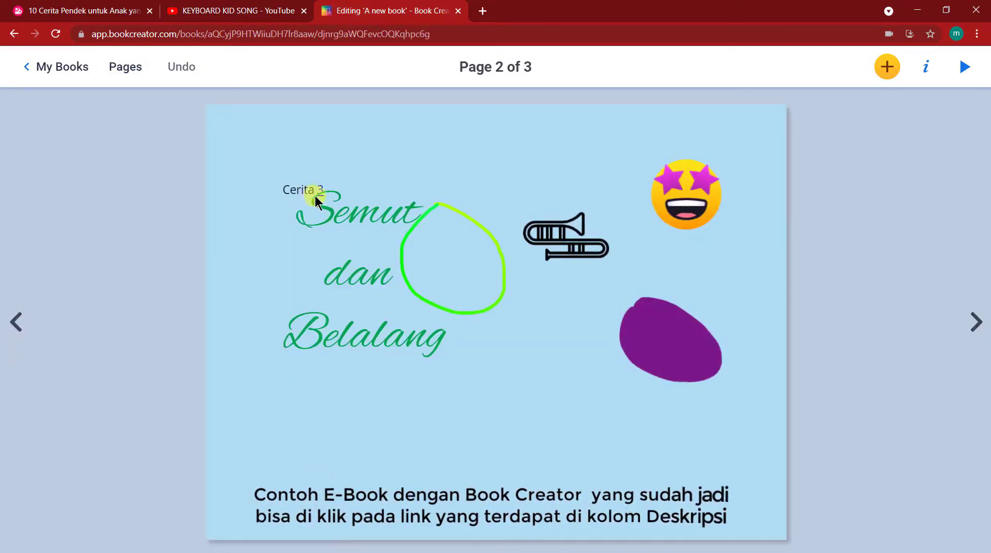
click(294, 194)
drag(358, 170, 348, 285)
- Open the "Cerita 3" text for editing to check its page link, and close it without changes
click(317, 188)
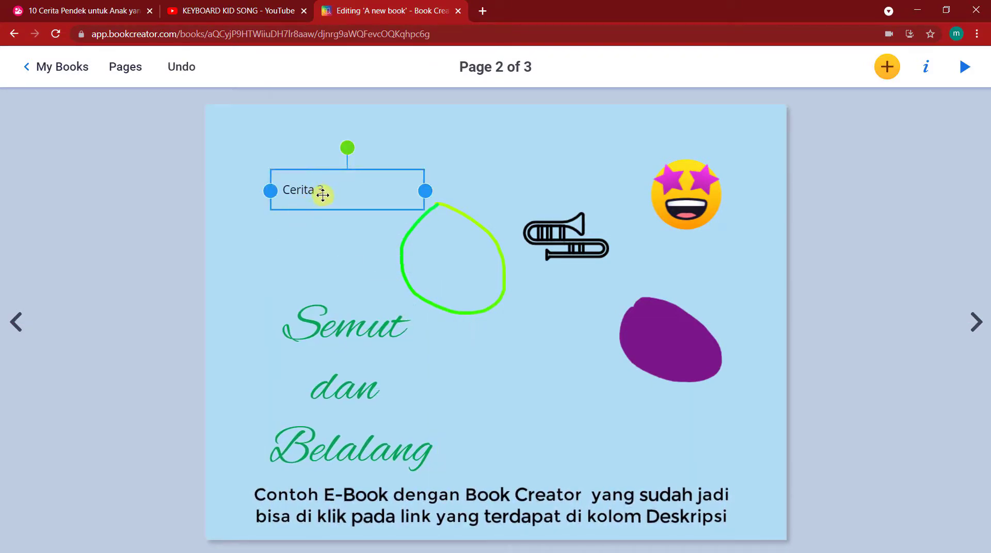
double_click(323, 194)
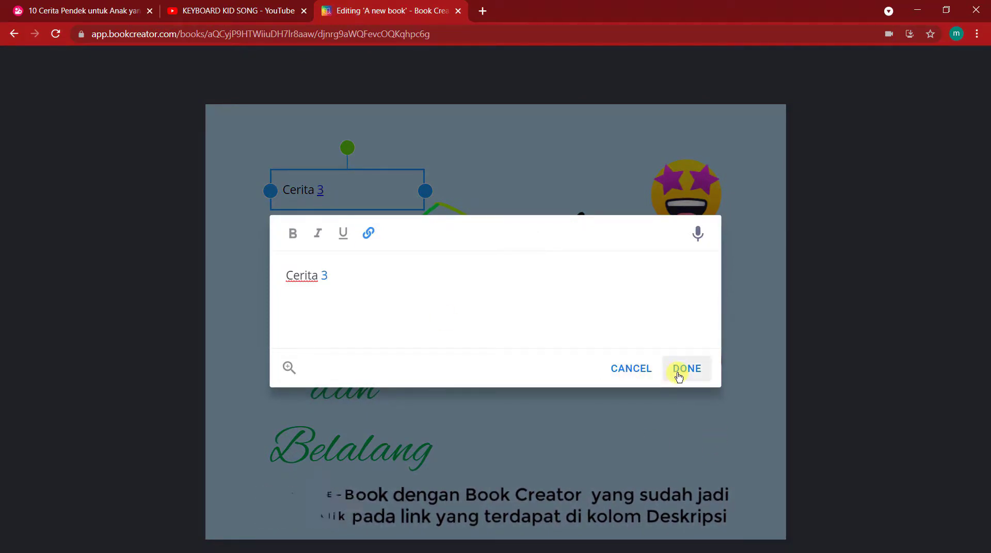
click(678, 376)
- Select the story text box on page 3 and color its text dark blue
click(976, 324)
click(436, 312)
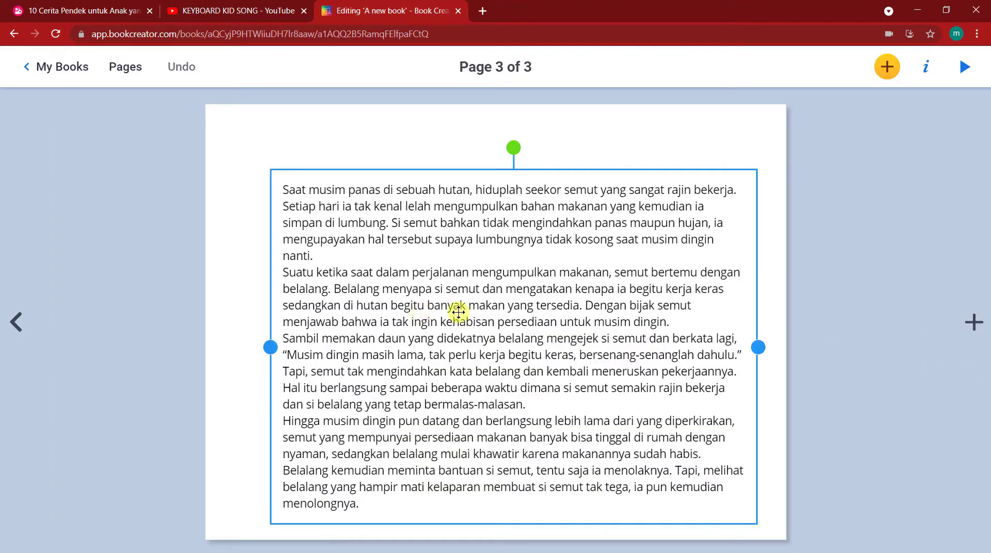
click(938, 70)
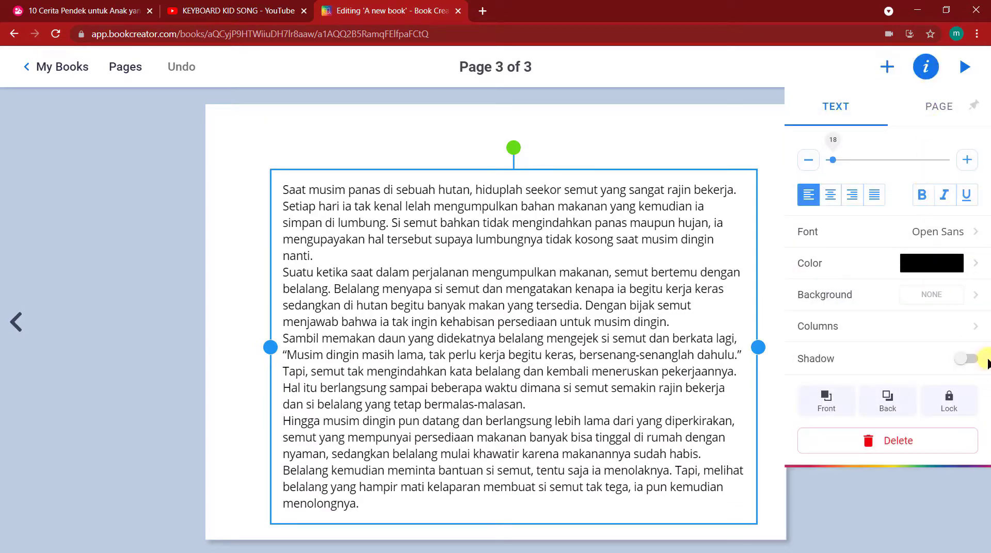
click(968, 274)
click(866, 253)
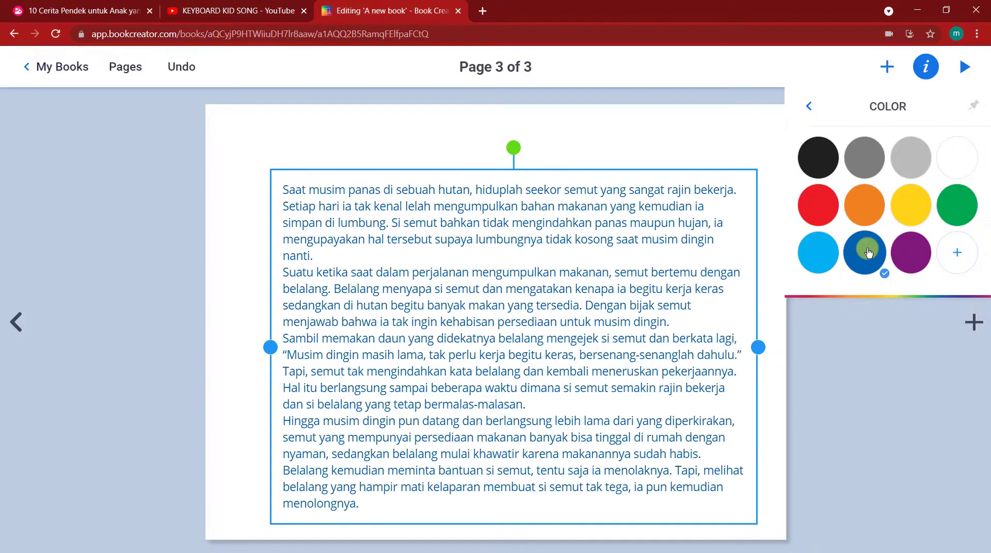
click(809, 106)
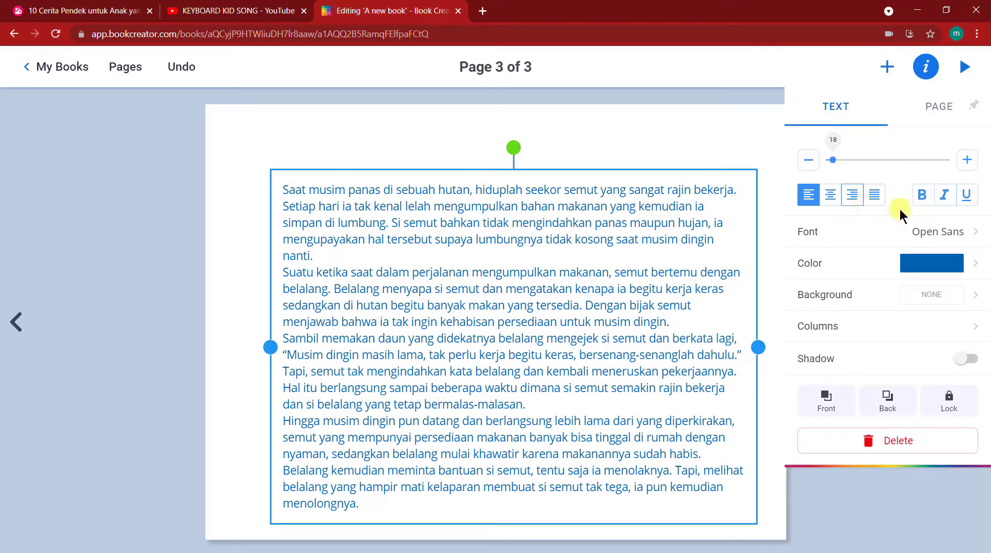
- Set the page 3 story text to the Comfortaa font at size 16
click(973, 235)
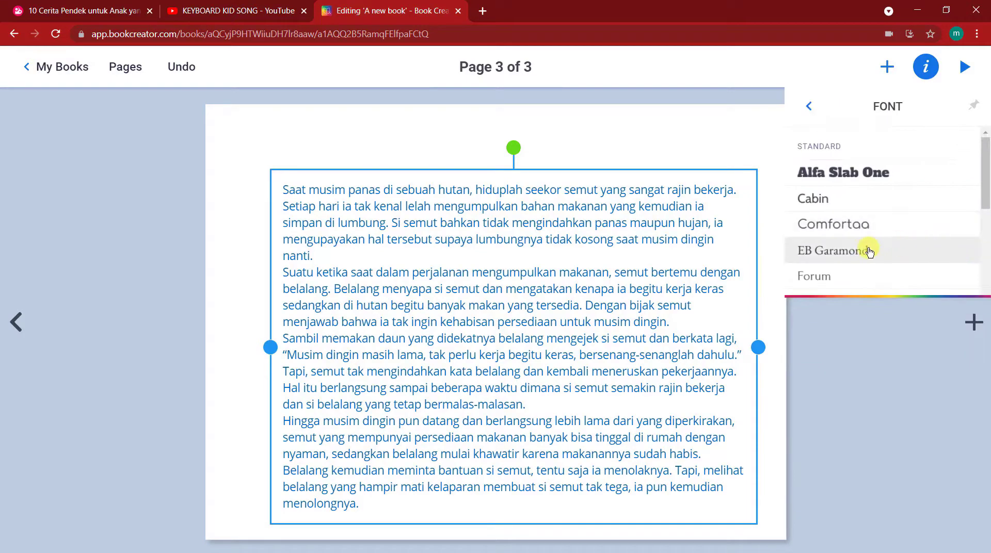
click(870, 227)
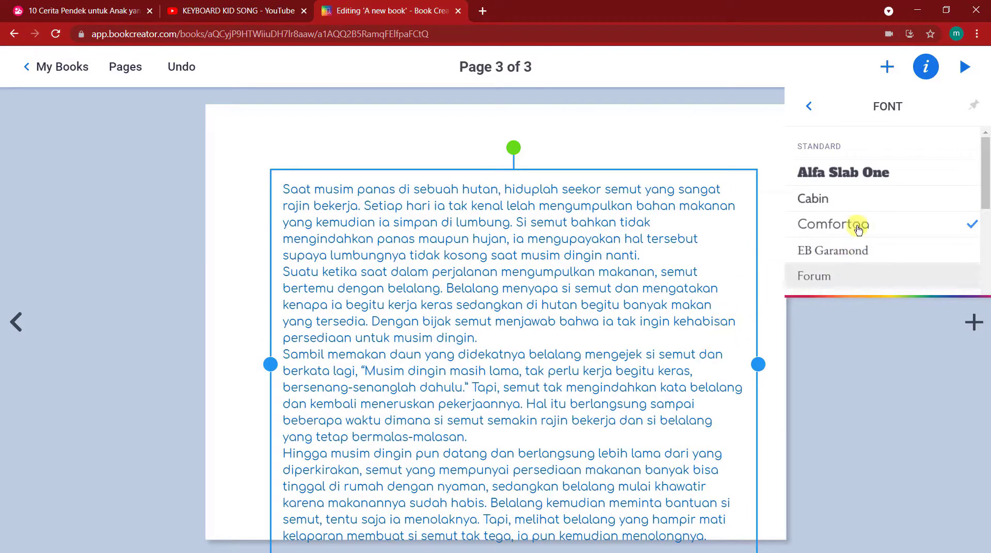
click(809, 106)
drag(833, 160, 832, 159)
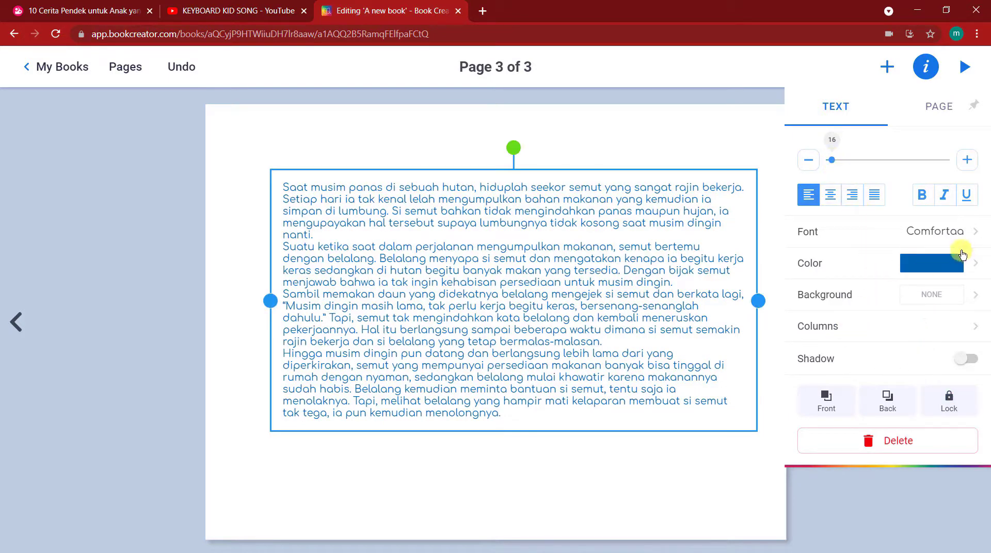
- Lay out the page 3 story text in two columns and deselect the text box
click(822, 325)
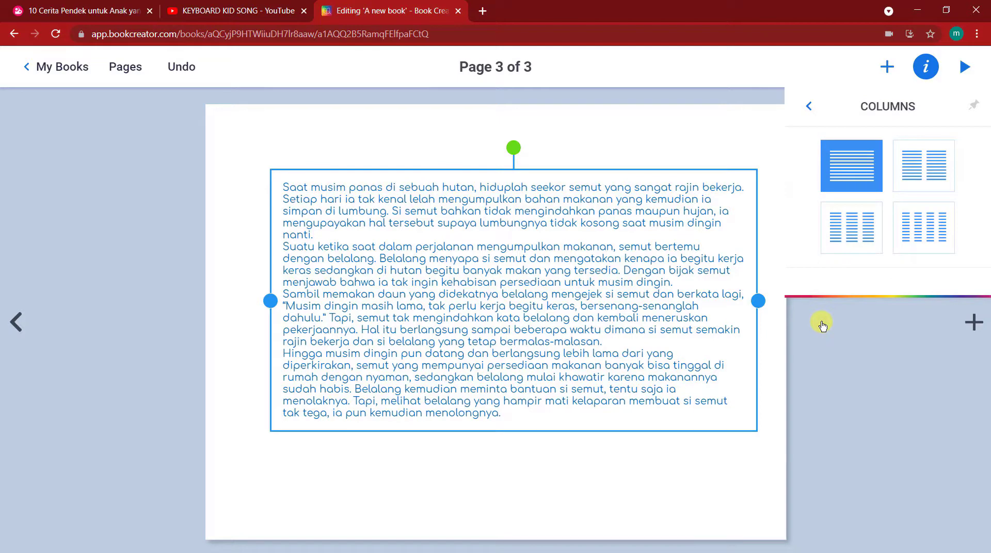
click(924, 171)
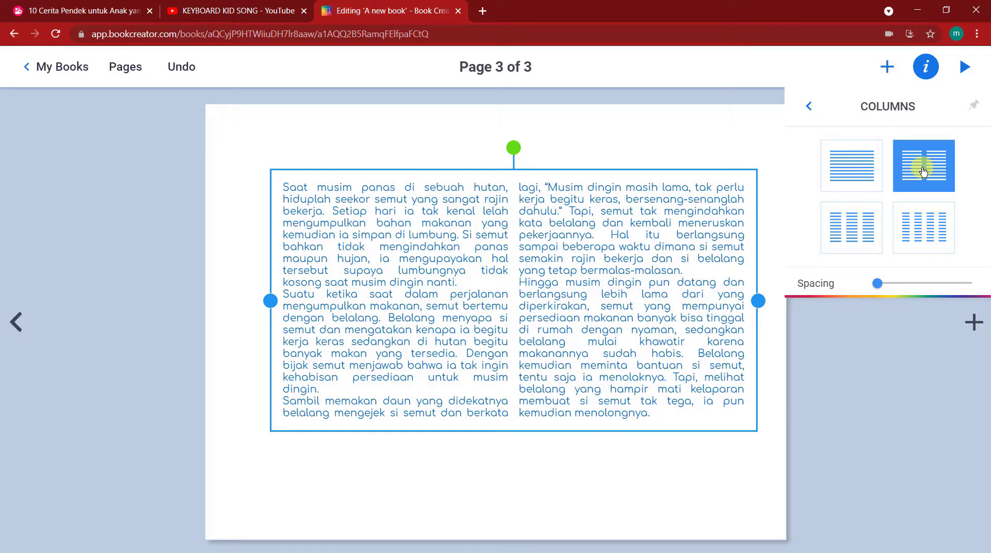
click(811, 109)
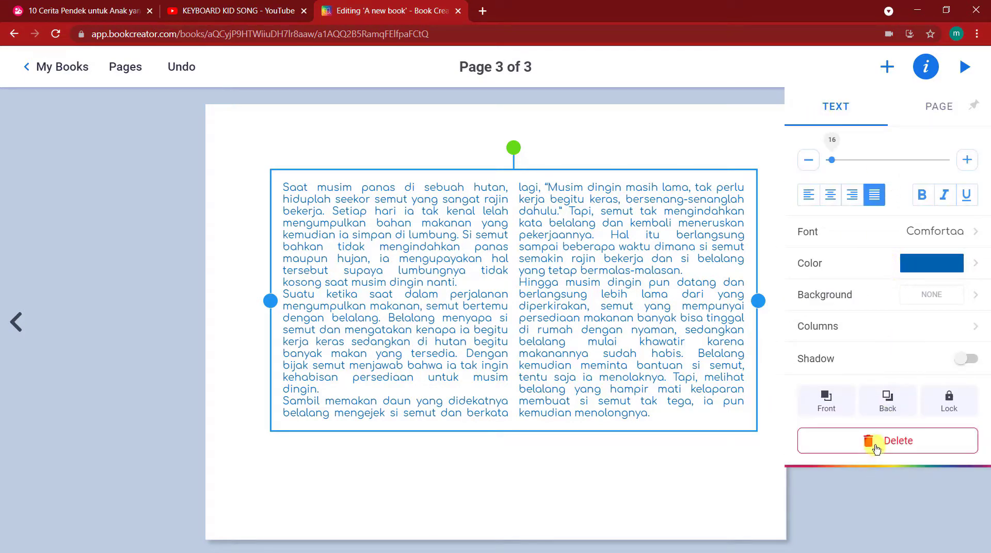
click(674, 472)
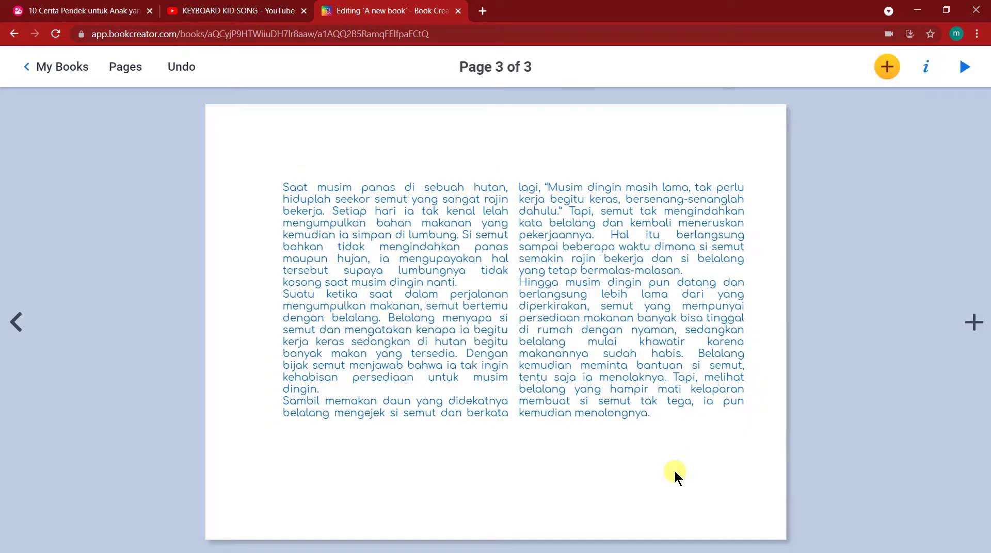
- Try voice dictation in a new text box on page 3, browse the dictation languages, and discard the text
click(887, 66)
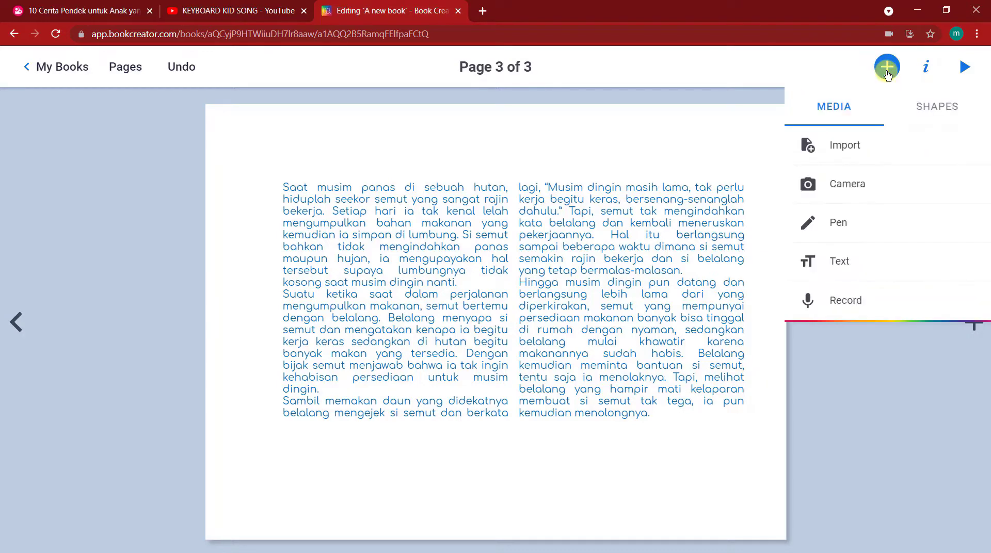
click(846, 265)
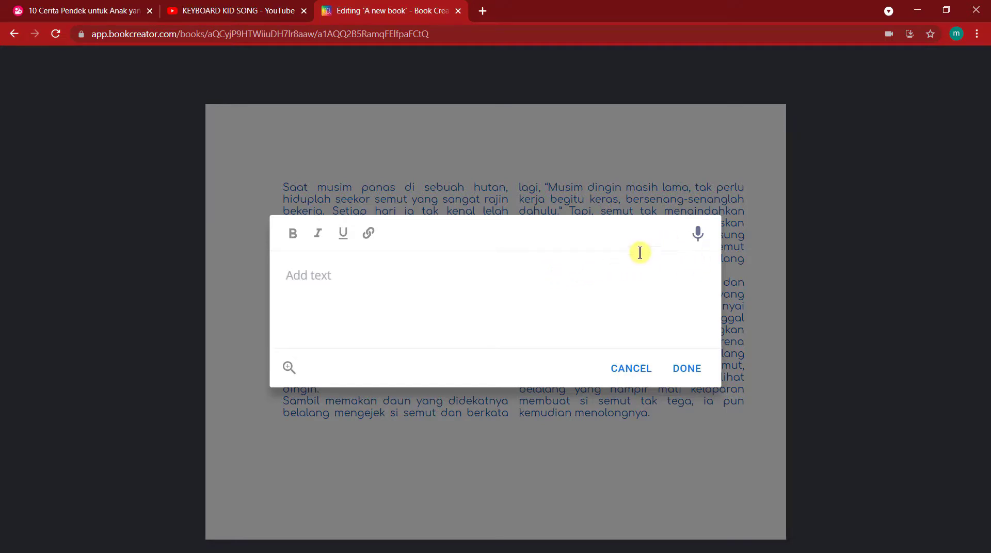
click(697, 236)
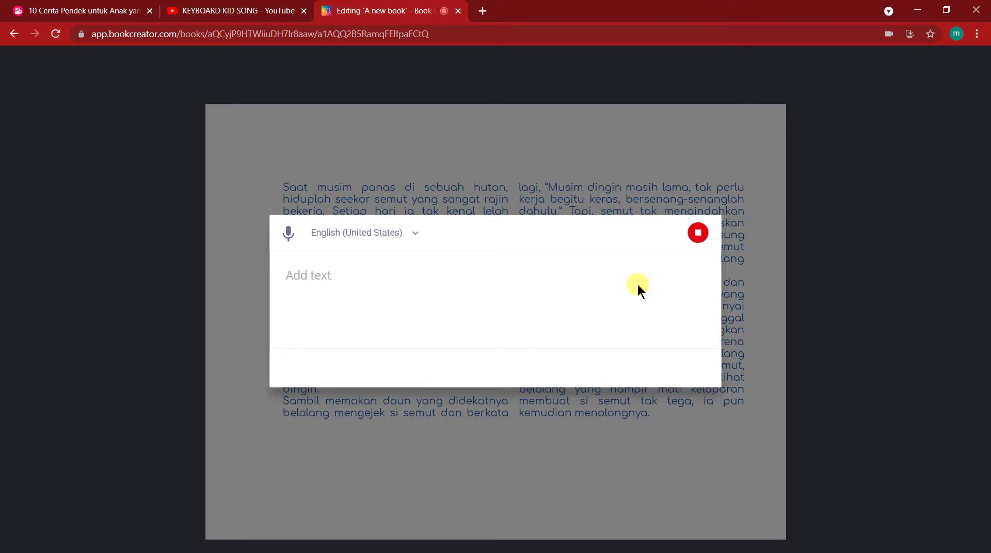
click(419, 235)
scroll(336, 315, down, 5)
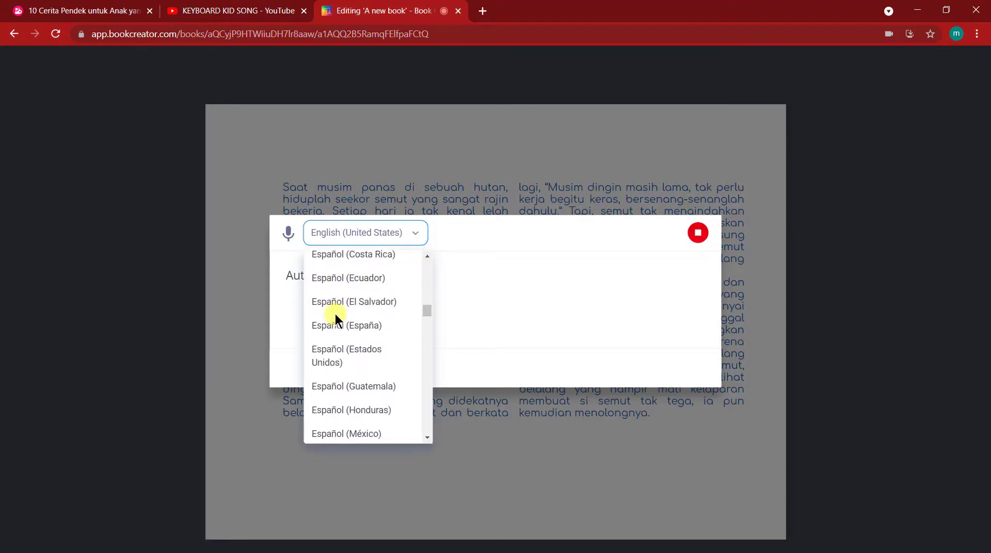
scroll(336, 316, down, 15)
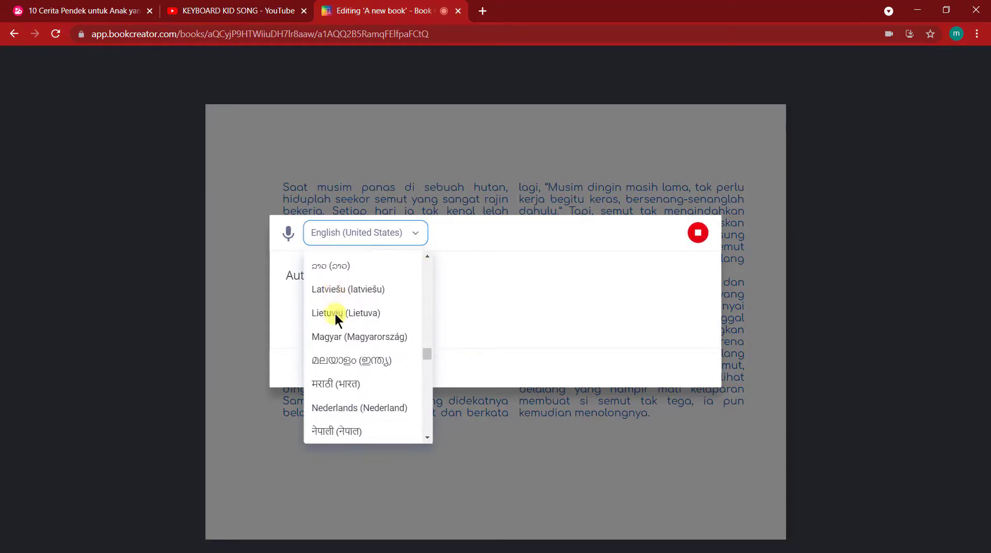
click(416, 231)
scroll(356, 352, down, 16)
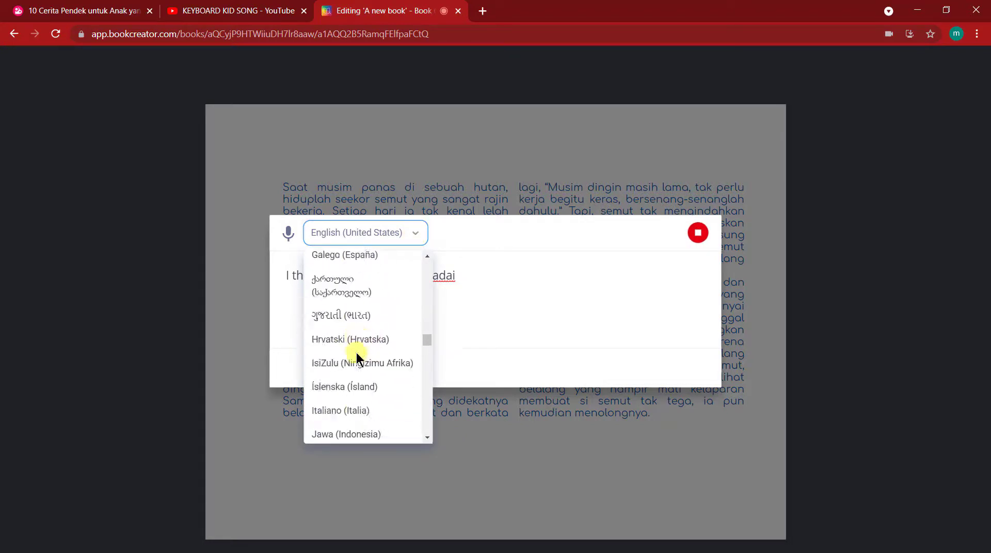
scroll(356, 353, up, 3)
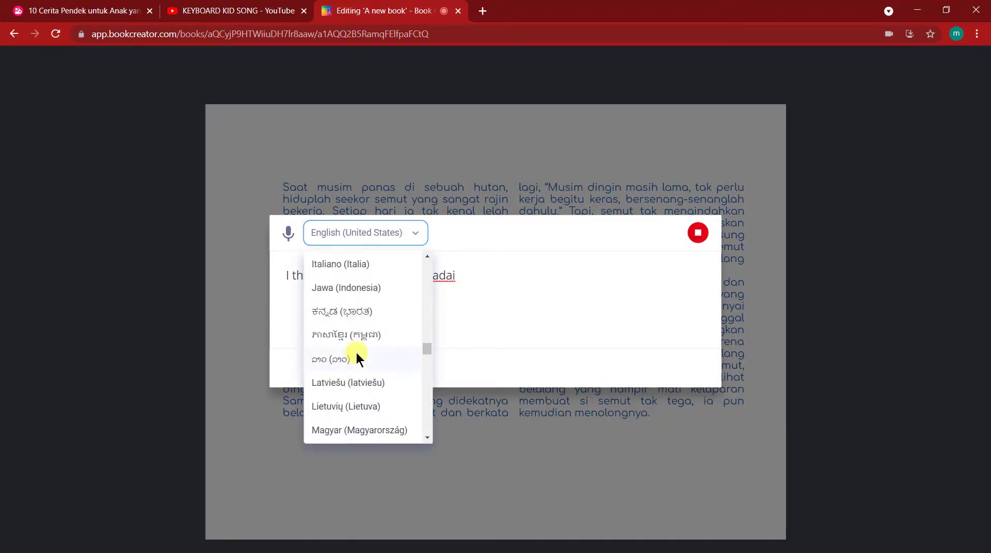
click(414, 231)
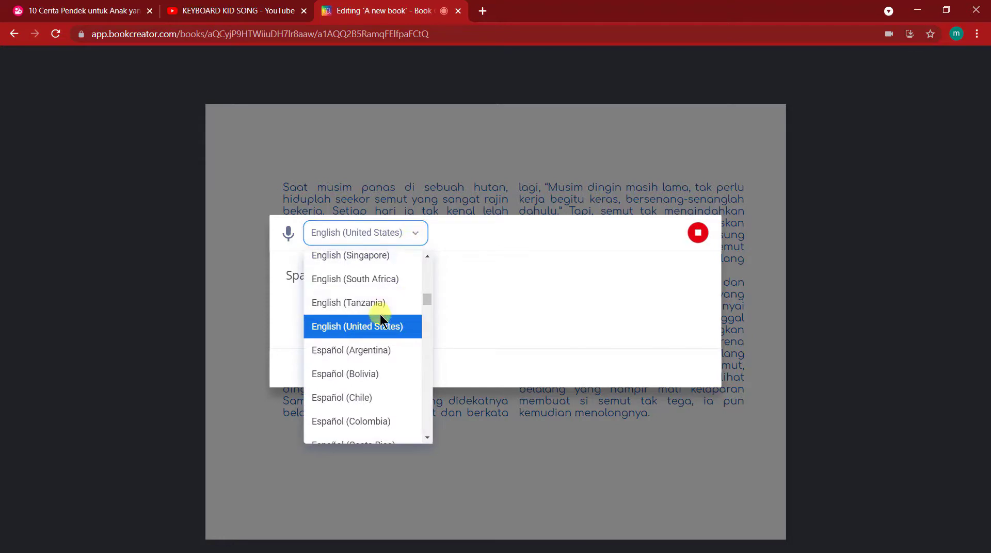
scroll(376, 339, down, 7)
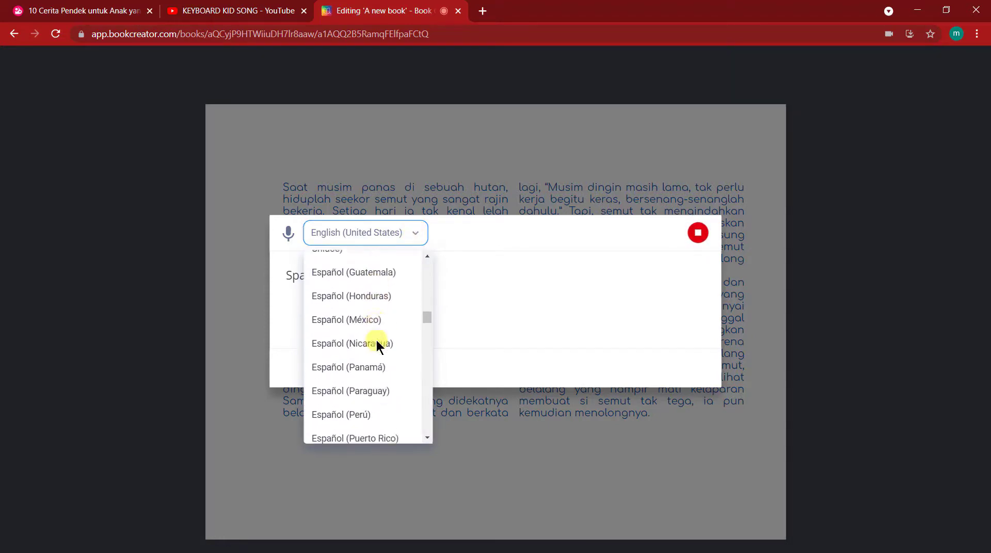
scroll(382, 341, down, 1)
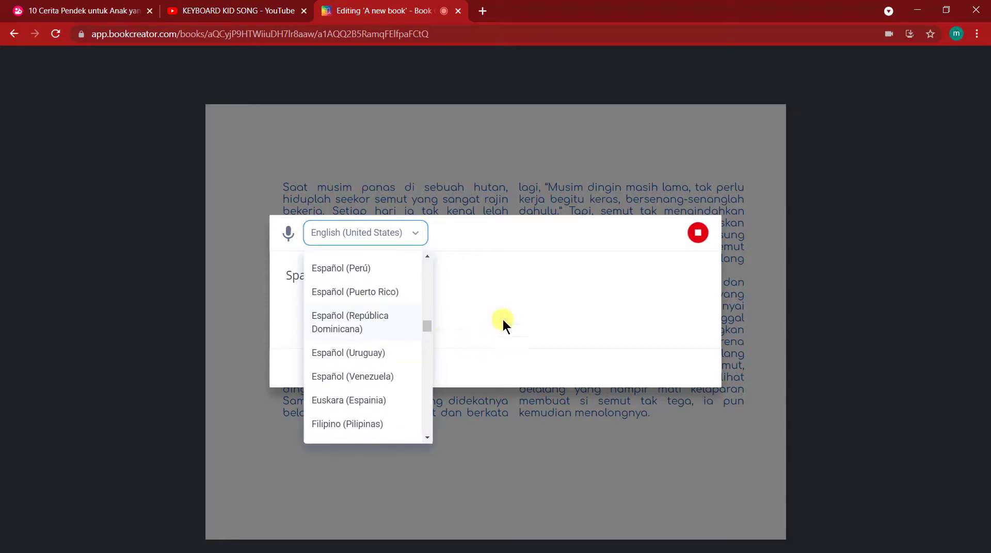
click(588, 258)
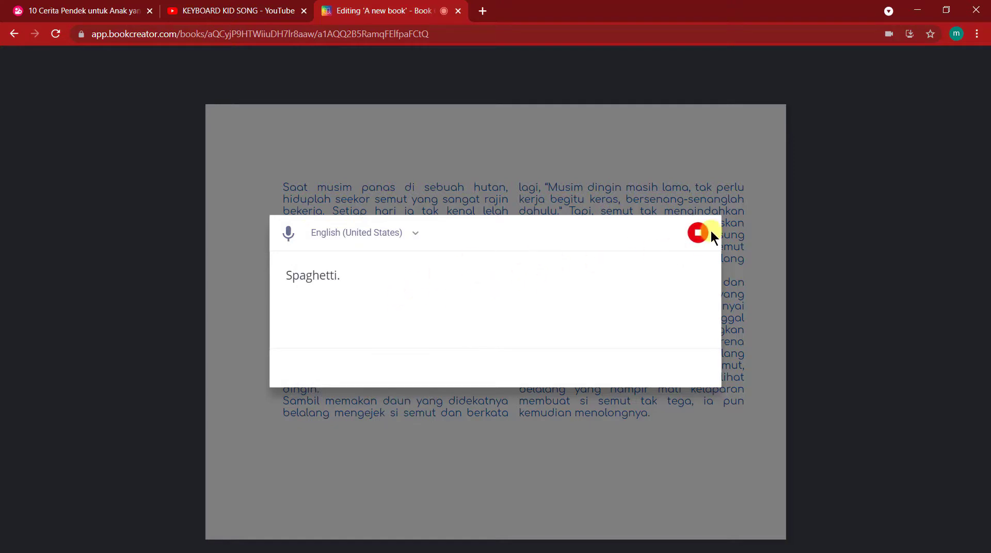
click(697, 233)
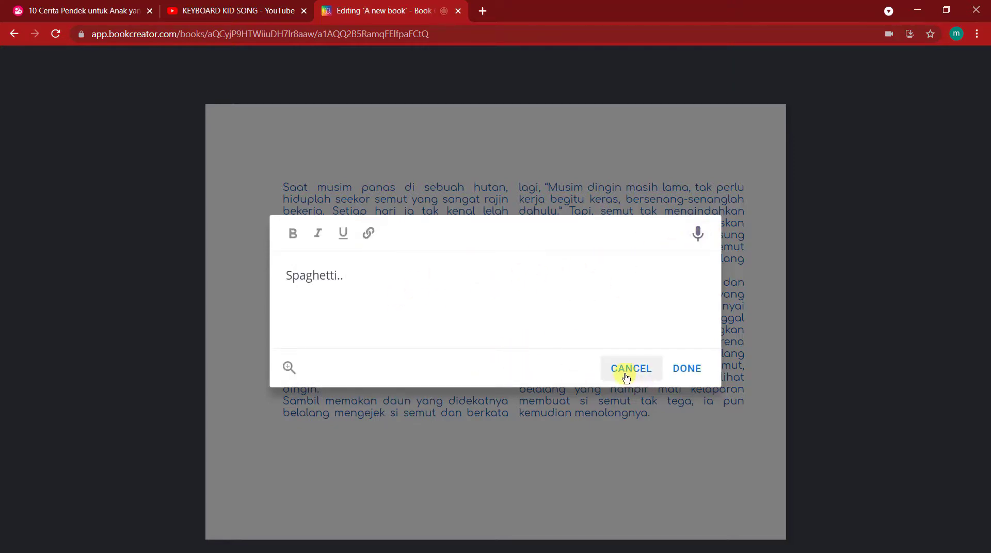
click(626, 368)
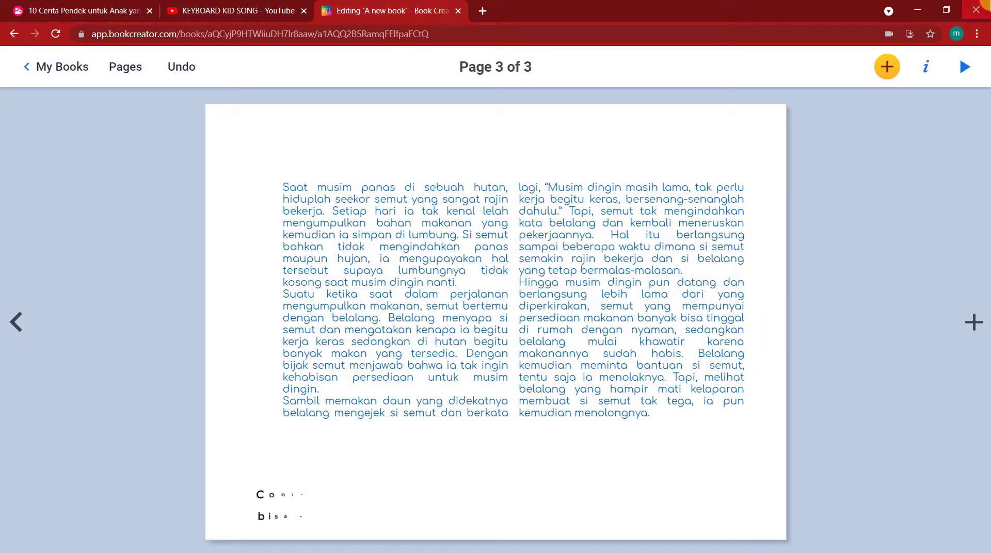
- Record a sound clip with the microphone for page 3
click(887, 67)
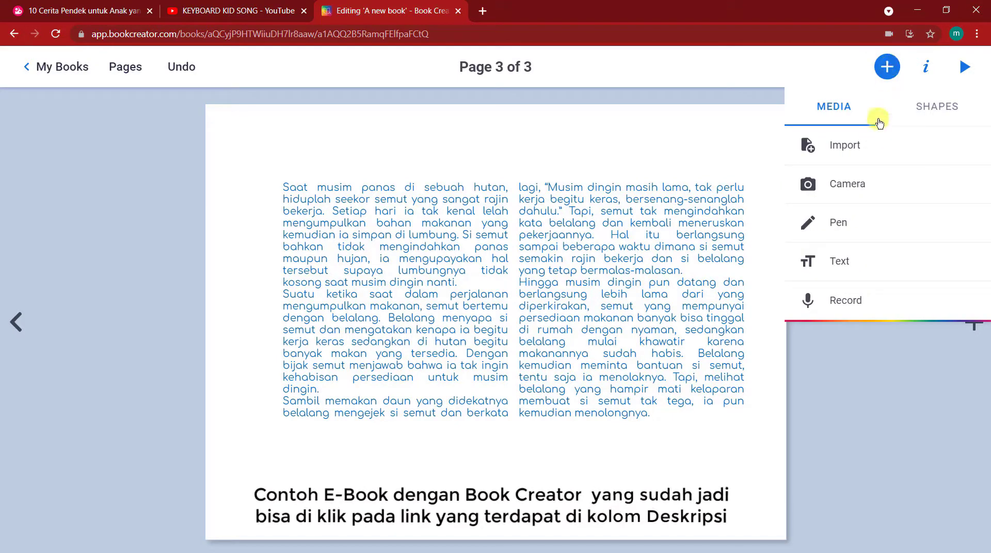
click(848, 301)
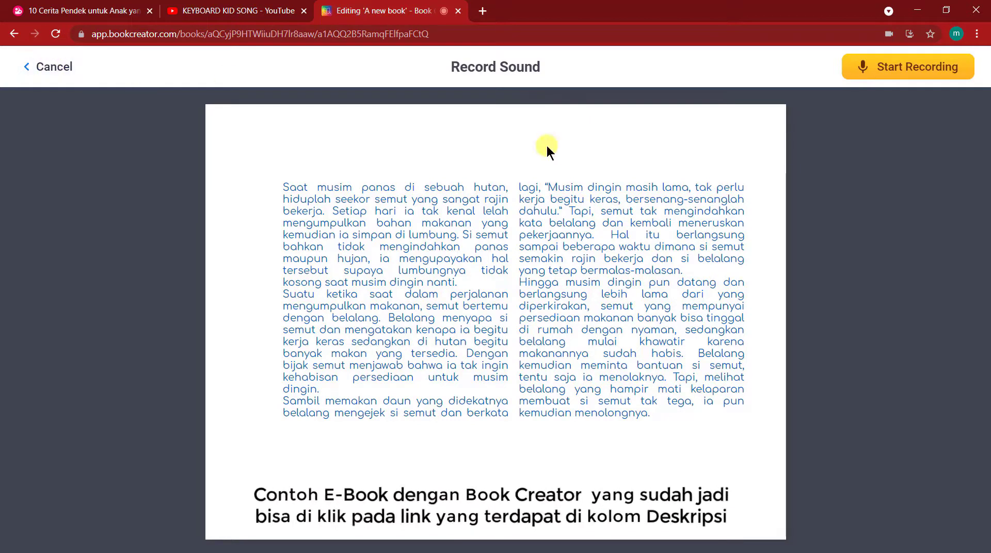
click(898, 69)
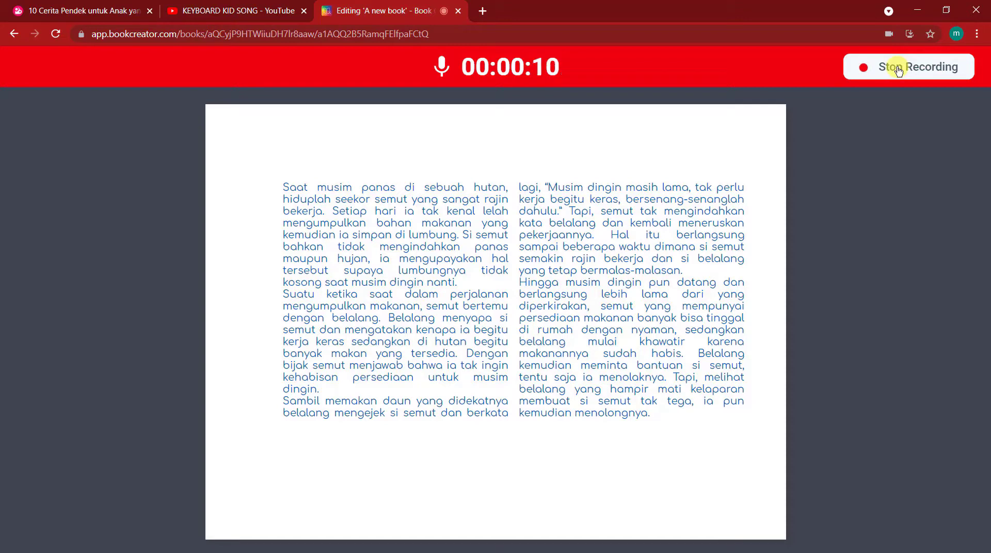
click(899, 69)
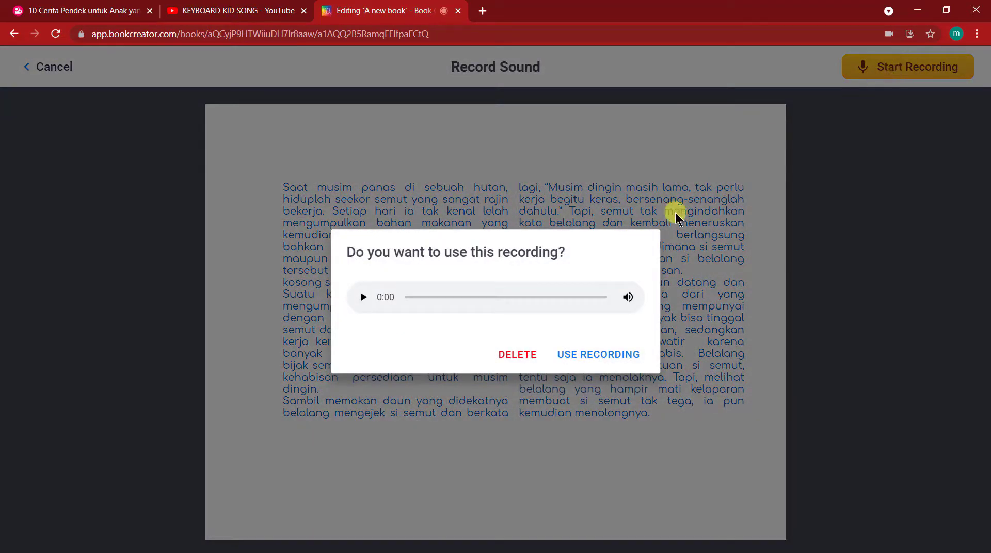
- Play back the recording, insert it on page 3 and place its sound icon above the start of the story text
click(362, 299)
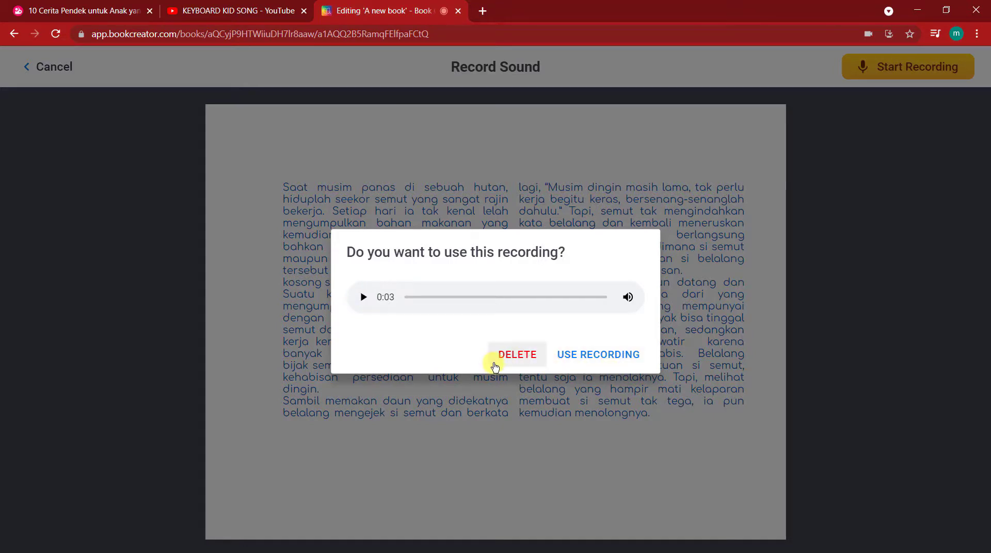
click(608, 357)
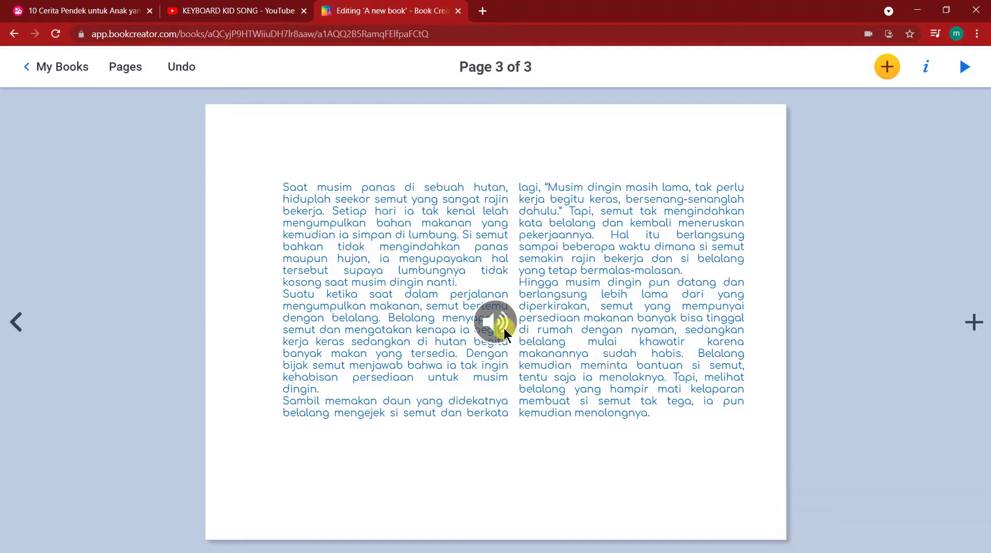
drag(504, 333, 264, 157)
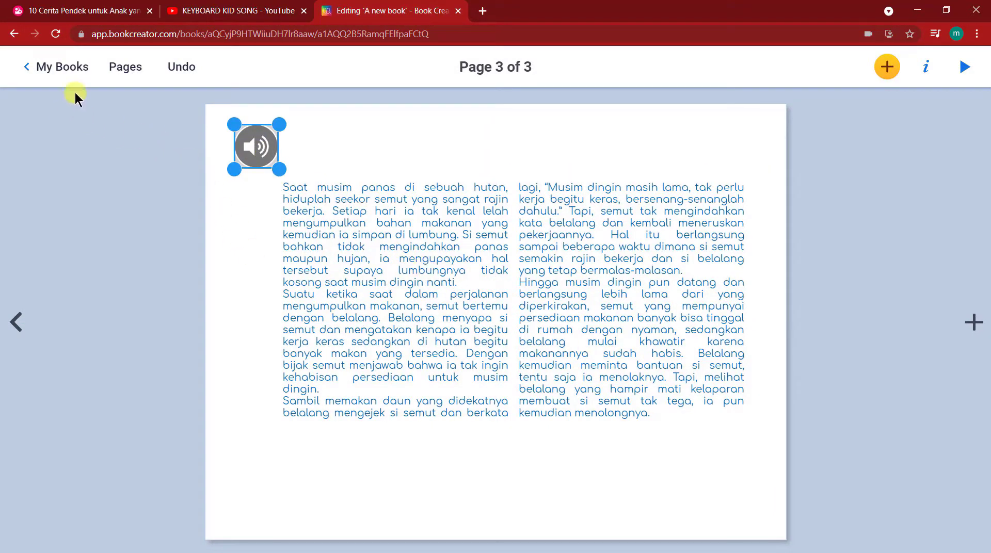
- Return to the My Books overview and rename the book as "Buku Cerita"
click(78, 68)
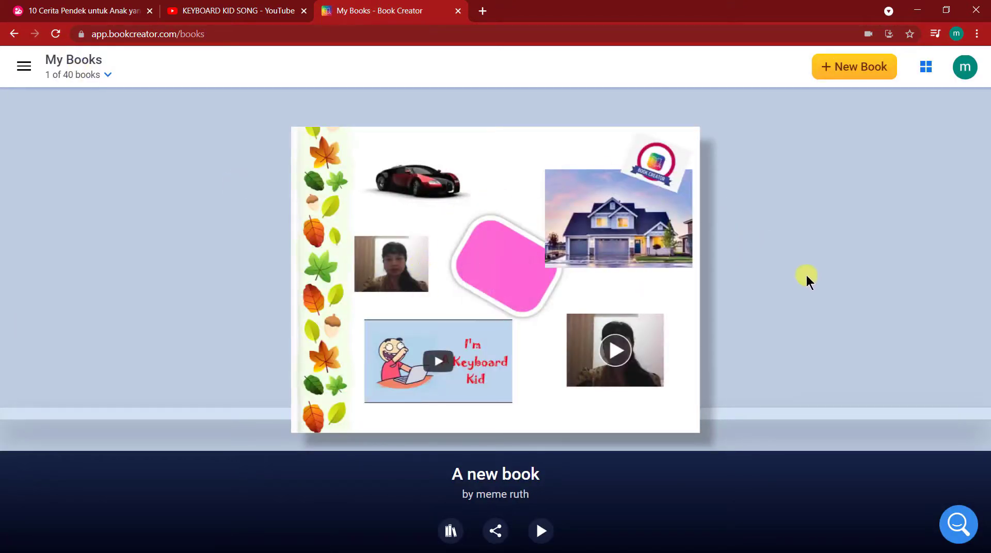
click(533, 475)
key(BackSpace)
key(BackSpace)
key(BackSpace)
key(BackSpace)
key(BackSpace)
key(BackSpace)
key(BackSpace)
key(BackSpace)
key(BackSpace)
key(BackSpace)
text(Buku Cerita)
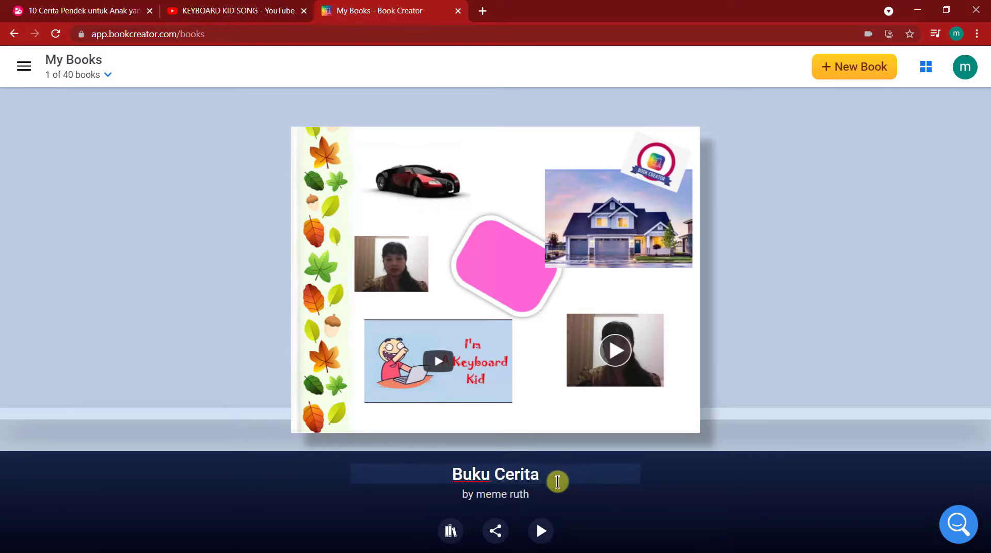
- Replace the author name under the book title with the author's first name
click(550, 494)
key(BackSpace)
key(BackSpace)
key(BackSpace)
key(BackSpace)
key(BackSpace)
key(BackSpace)
key(BackSpace)
key(BackSpace)
key(BackSpace)
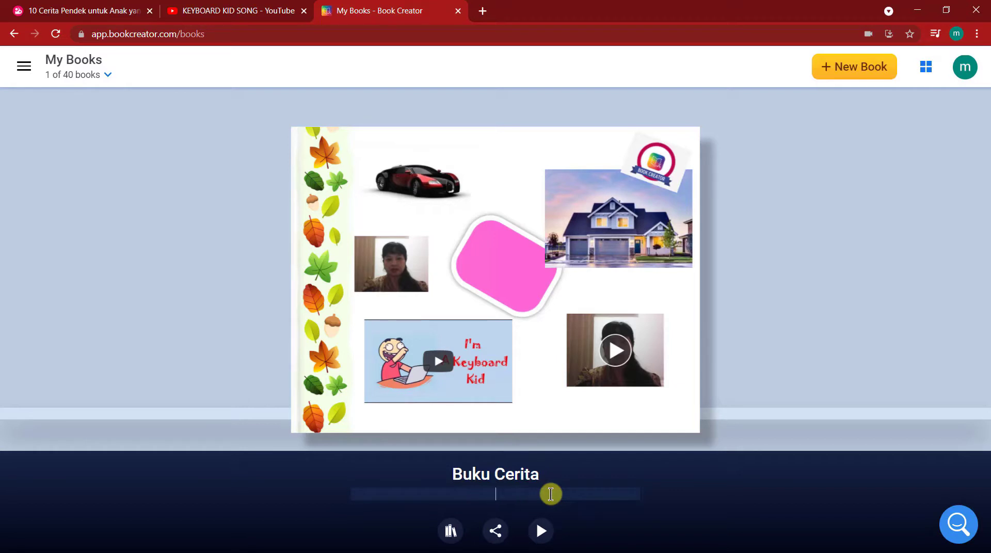
text(Ruth)
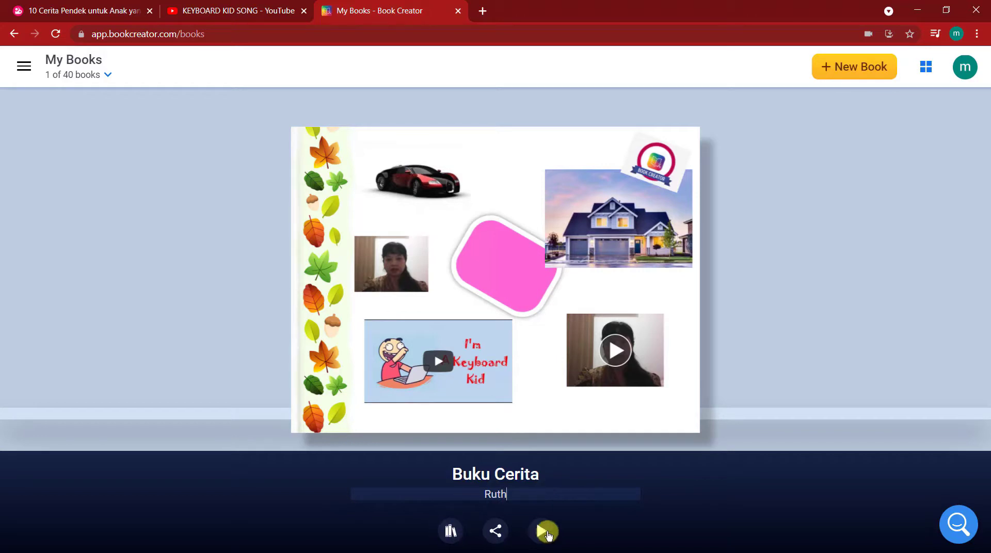
click(720, 496)
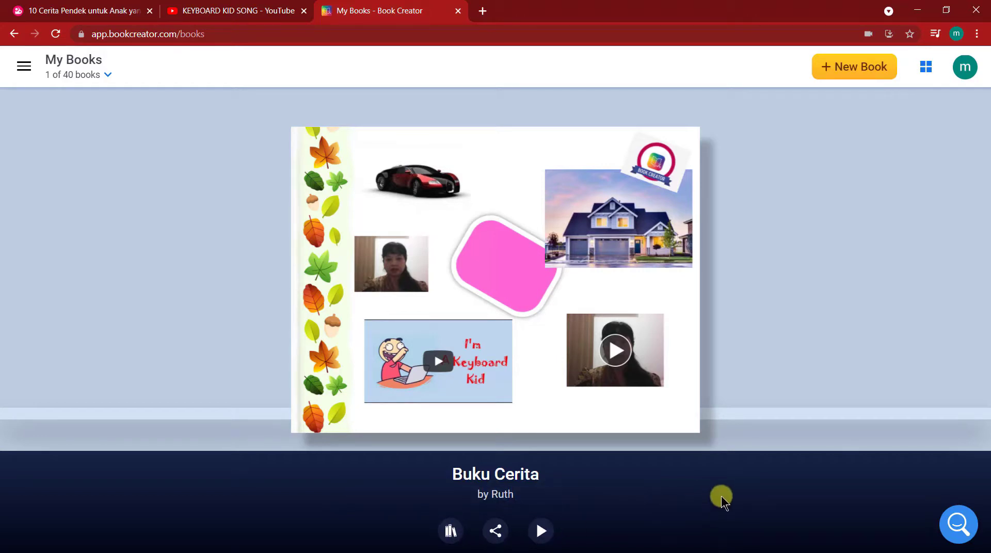
click(447, 533)
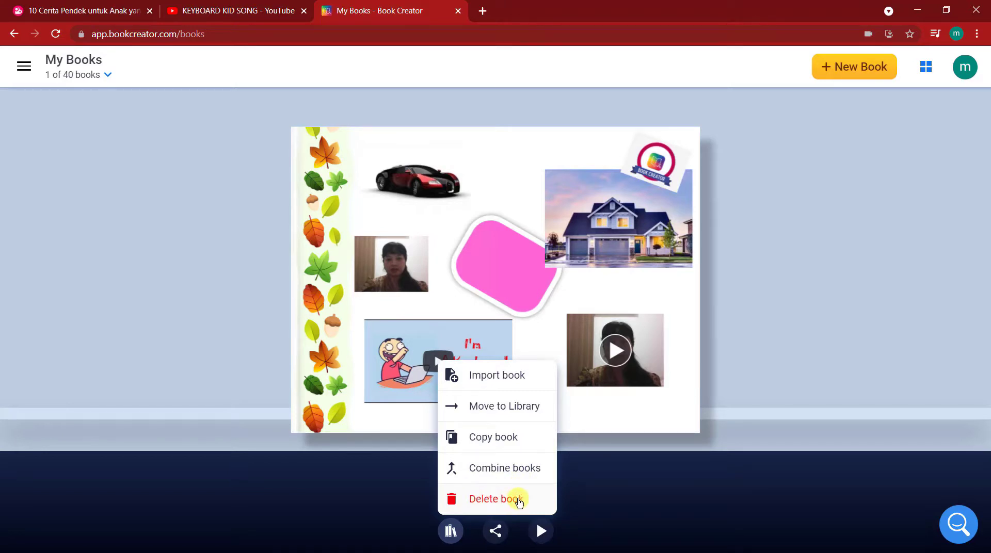
click(604, 518)
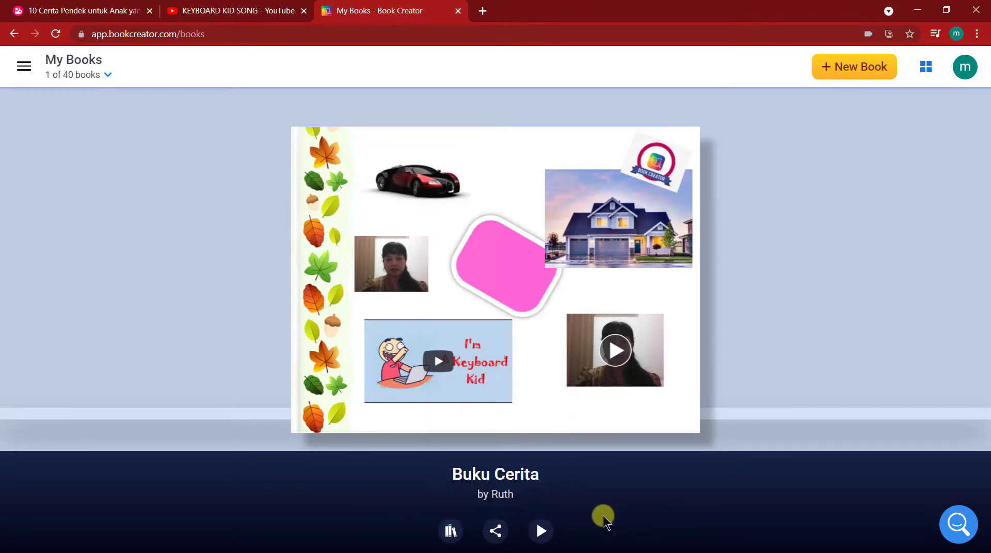
- Set up online publishing for Buku Cerita with public visibility and try to publish it without a description
click(495, 531)
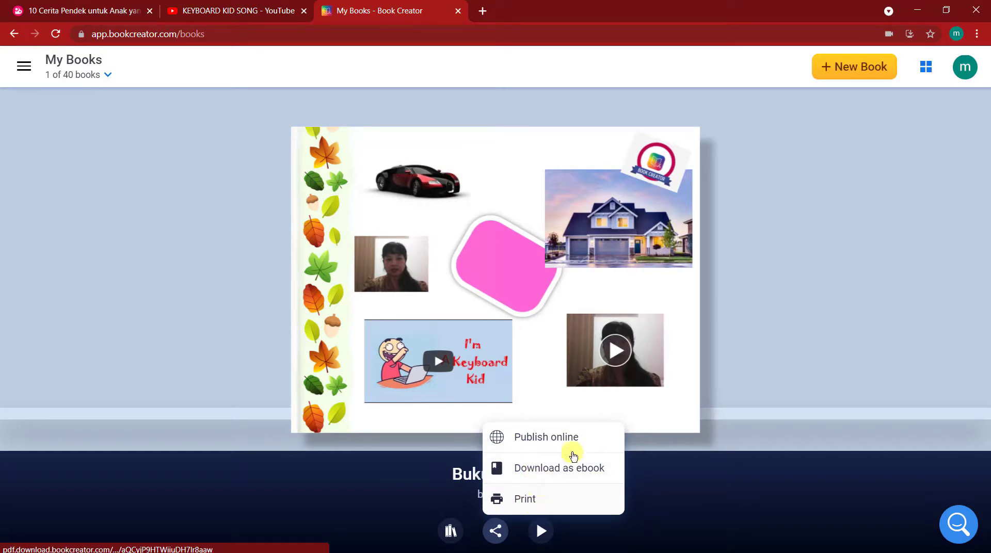
click(546, 438)
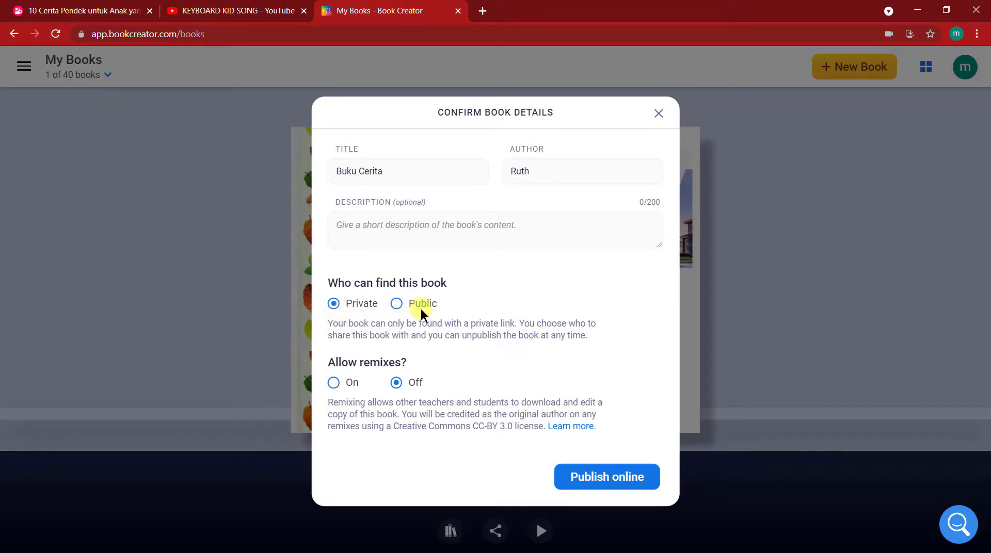
click(398, 303)
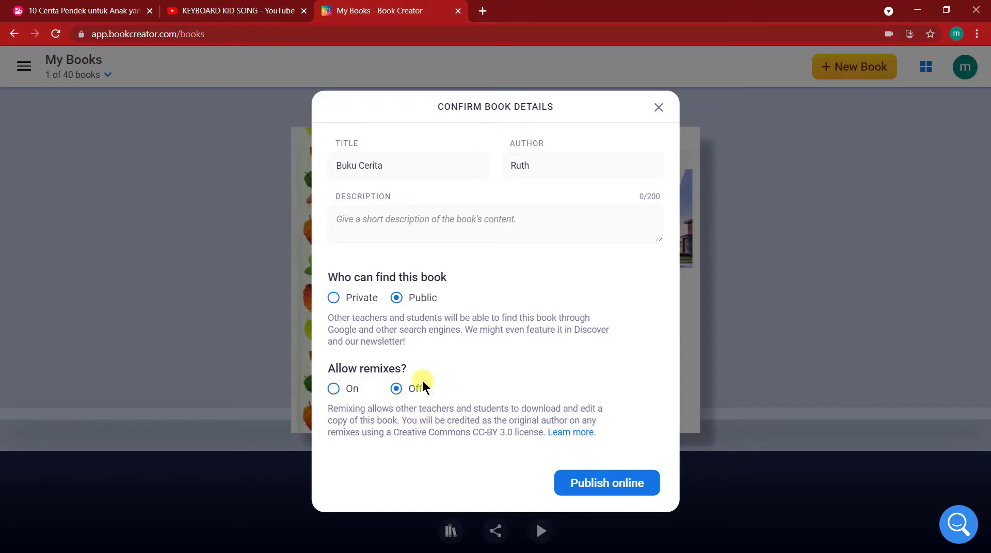
click(618, 486)
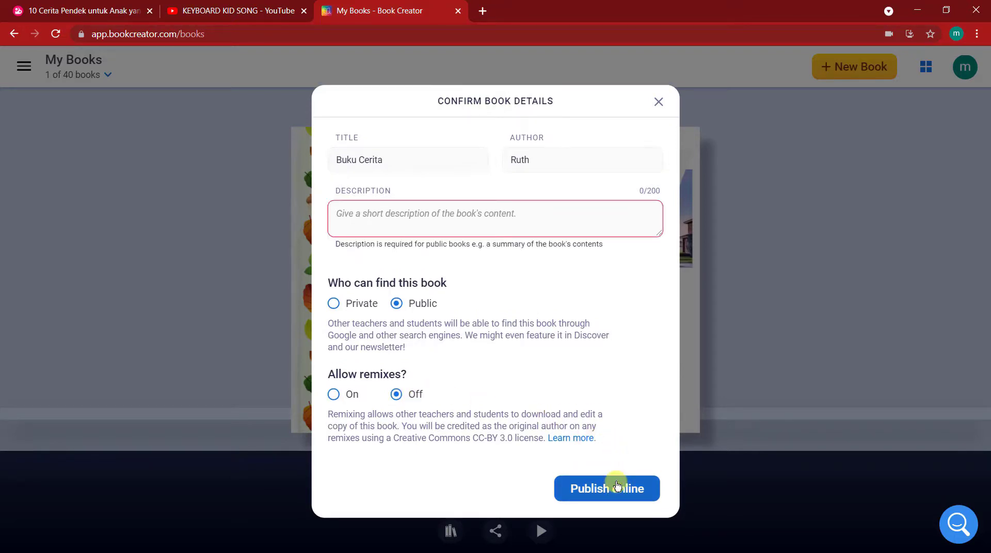
- Enter "Berisi cerita untuk anak" as the book's description and publish it online
click(368, 214)
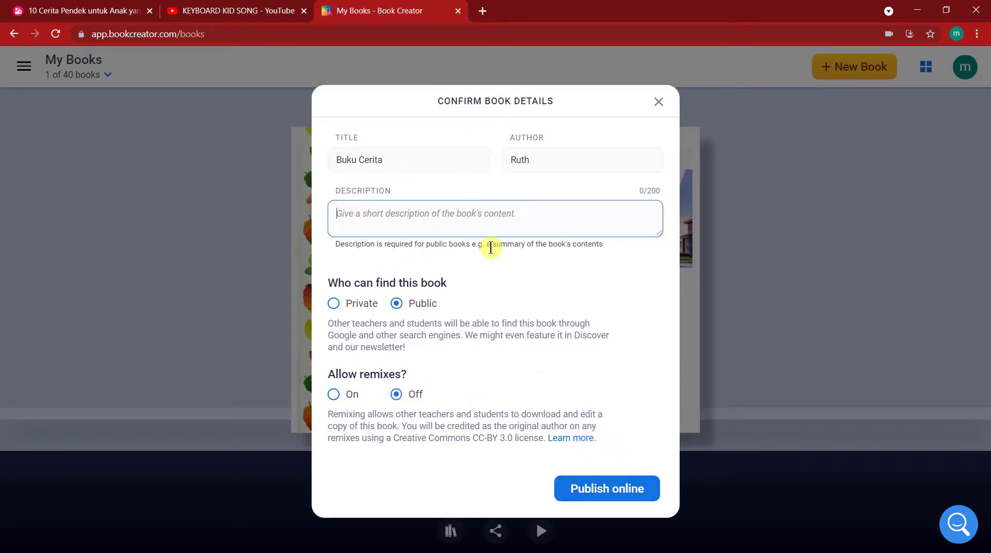
text(Ber)
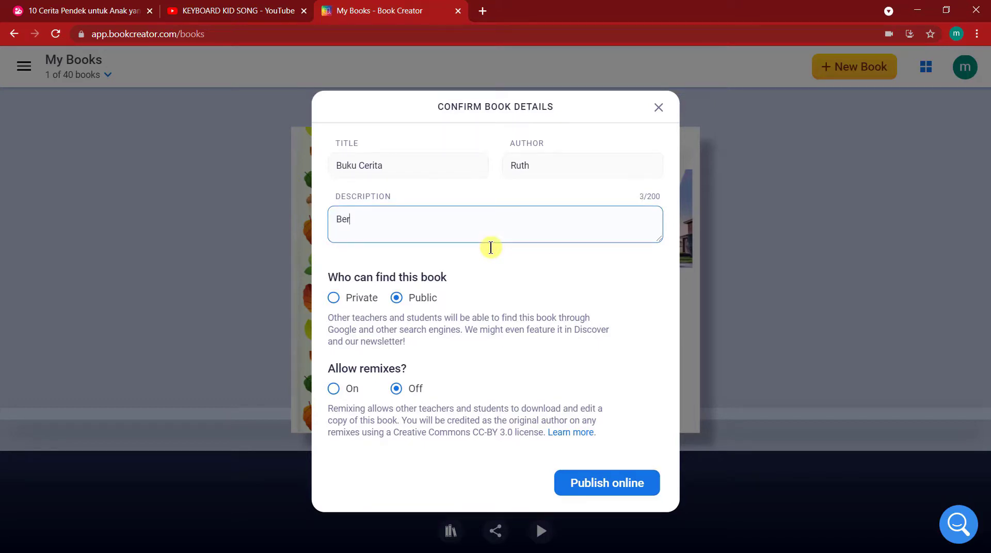
text(isi cerita untuk anak)
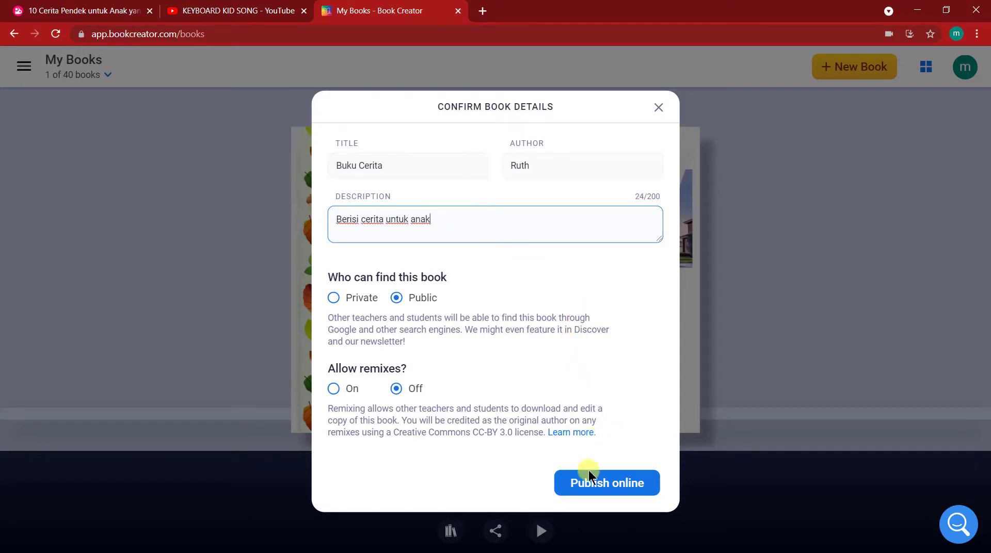
click(593, 483)
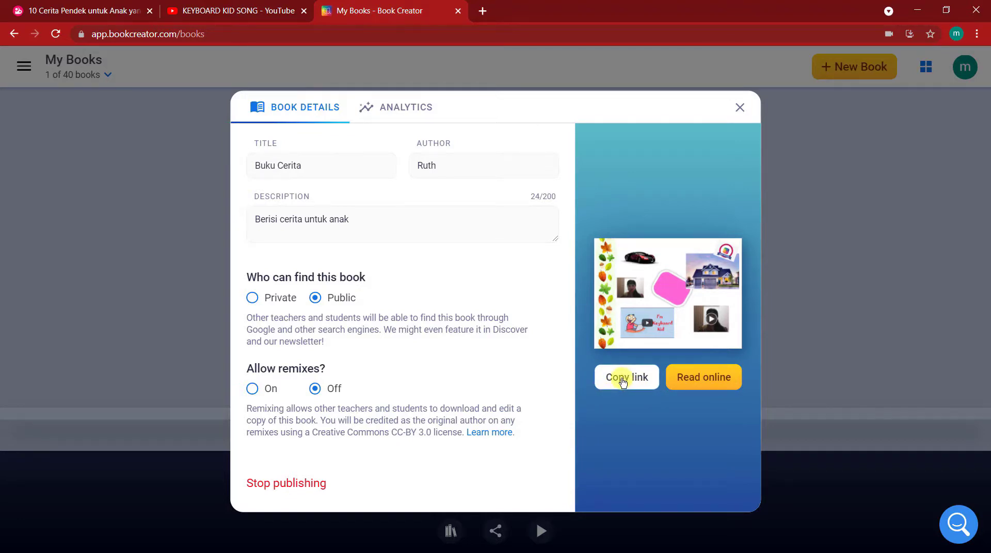
- Copy the published book's link and close its publishing details
click(622, 381)
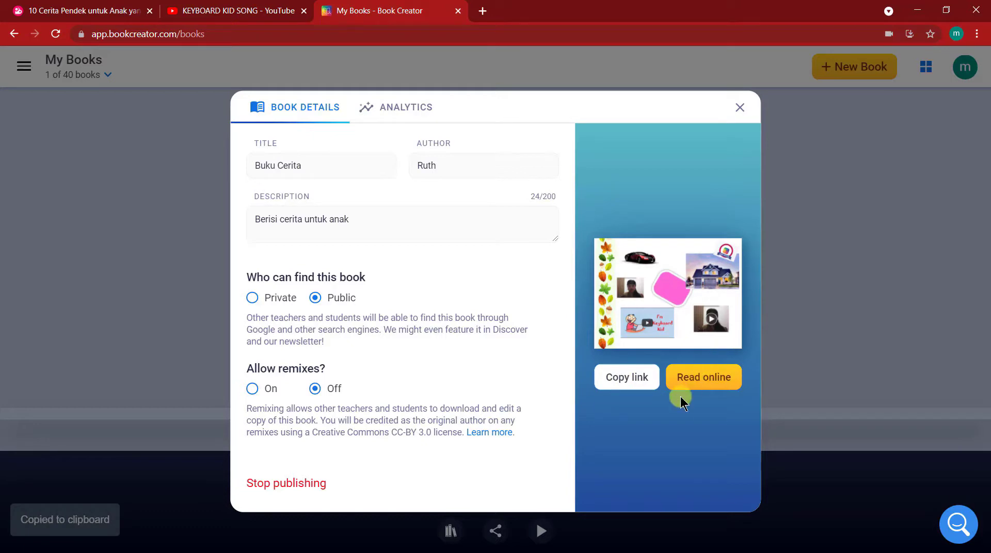
click(741, 108)
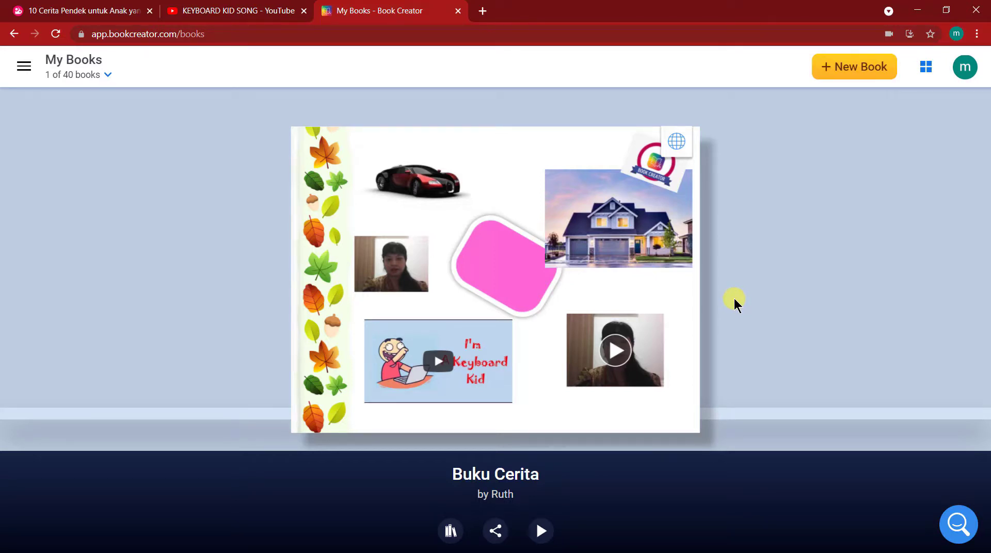
mouse_move(637, 299)
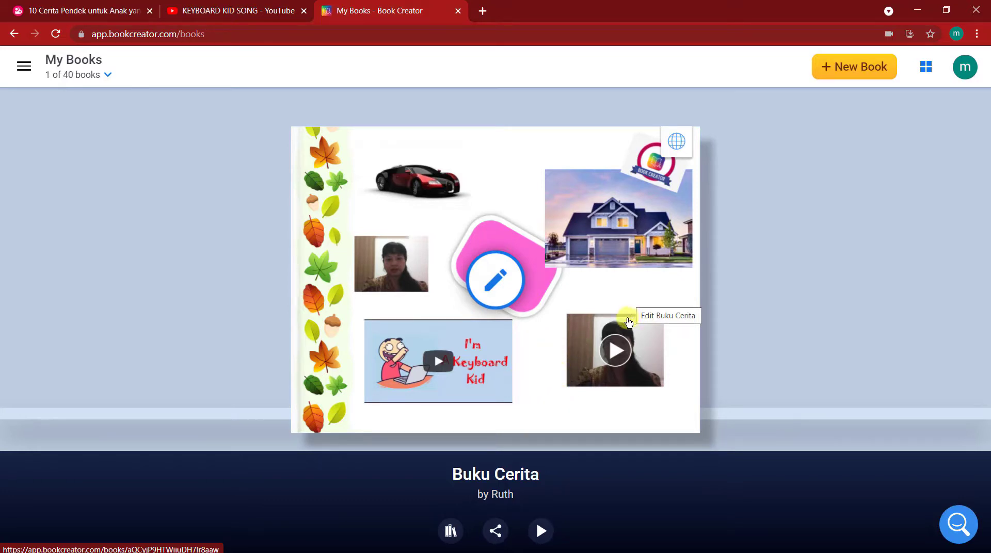
mouse_move(671, 139)
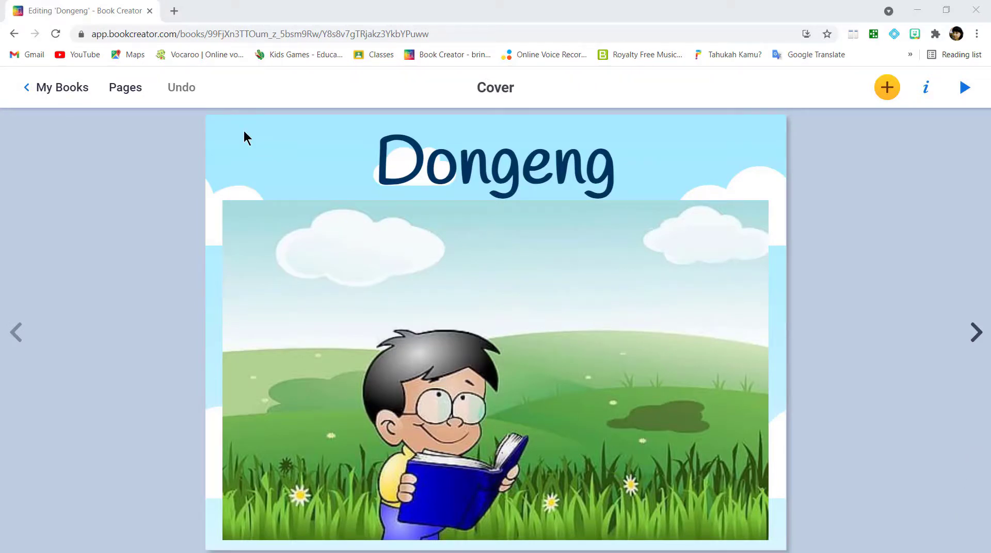
- Show the page overview of the Dongeng book and move page 4, Asal Usul Kota Surabaya, to position 9
click(127, 94)
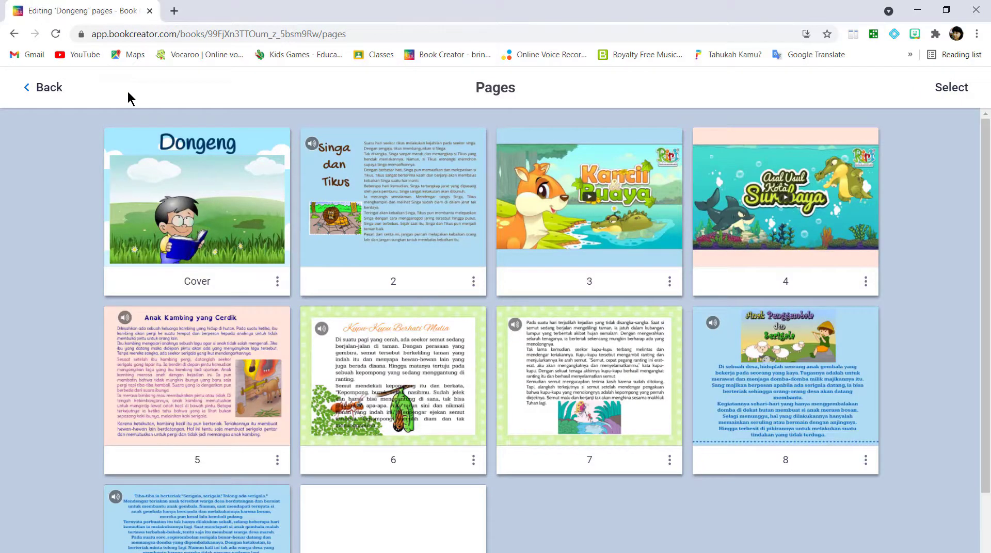
drag(257, 320, 533, 351)
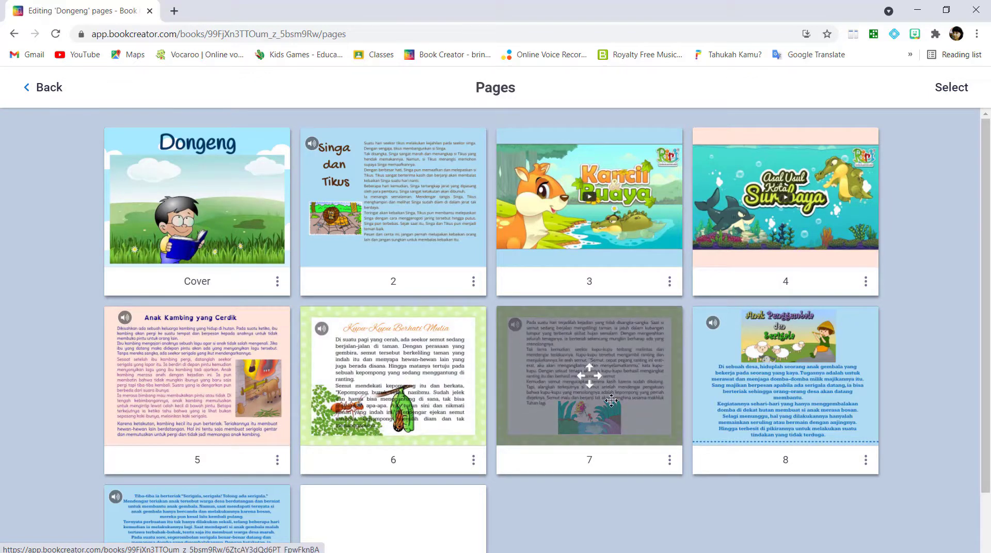
drag(783, 268, 749, 247)
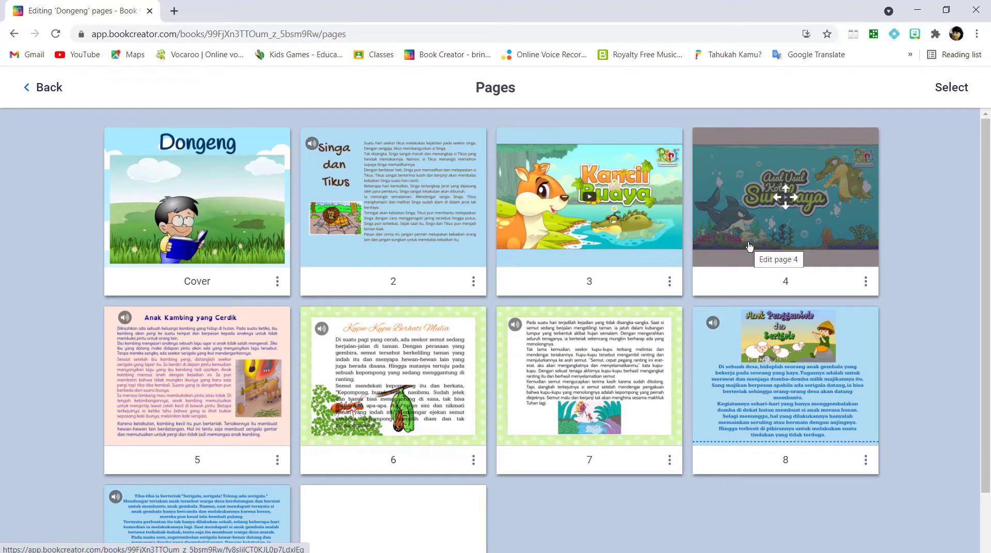
drag(749, 246, 163, 465)
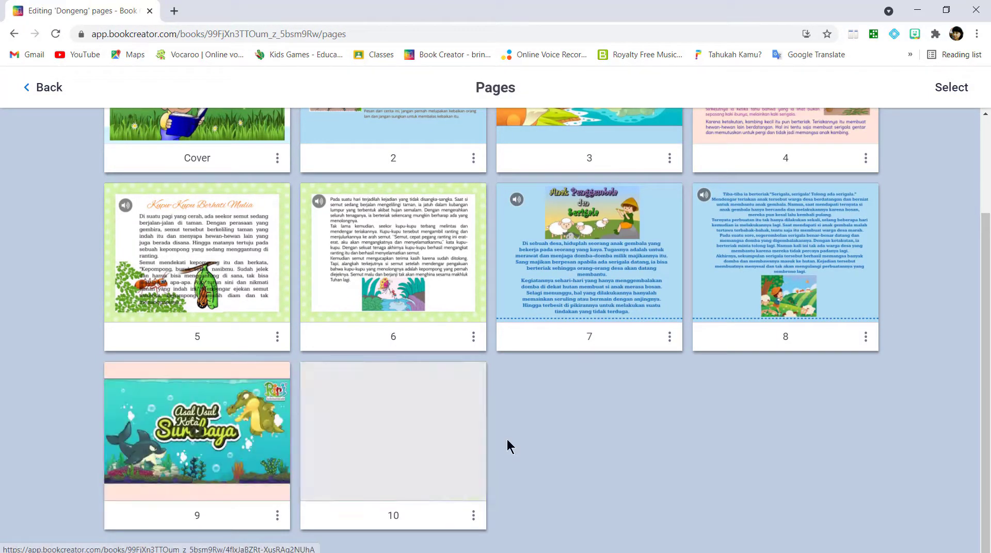
scroll(506, 438, up, 1)
scroll(506, 438, up, 1)
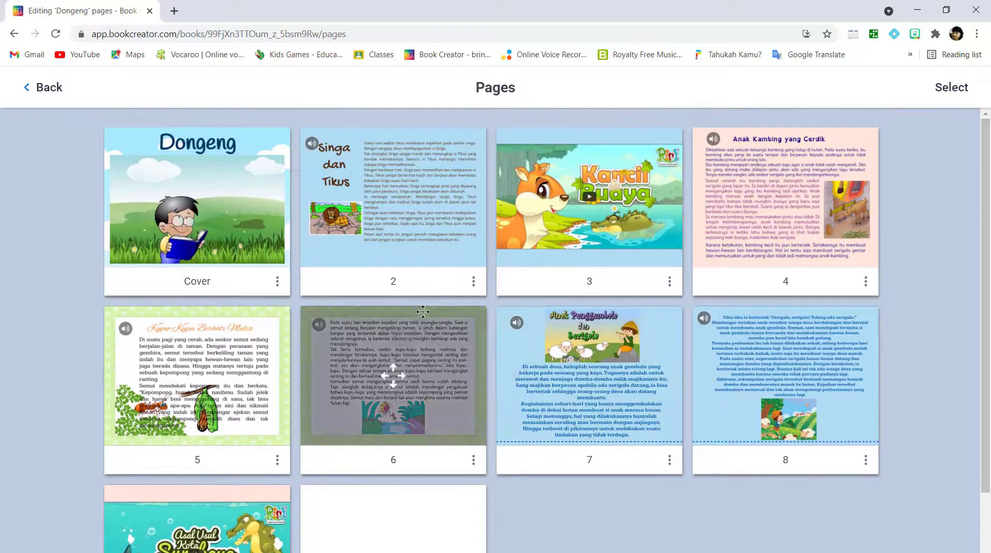
click(473, 283)
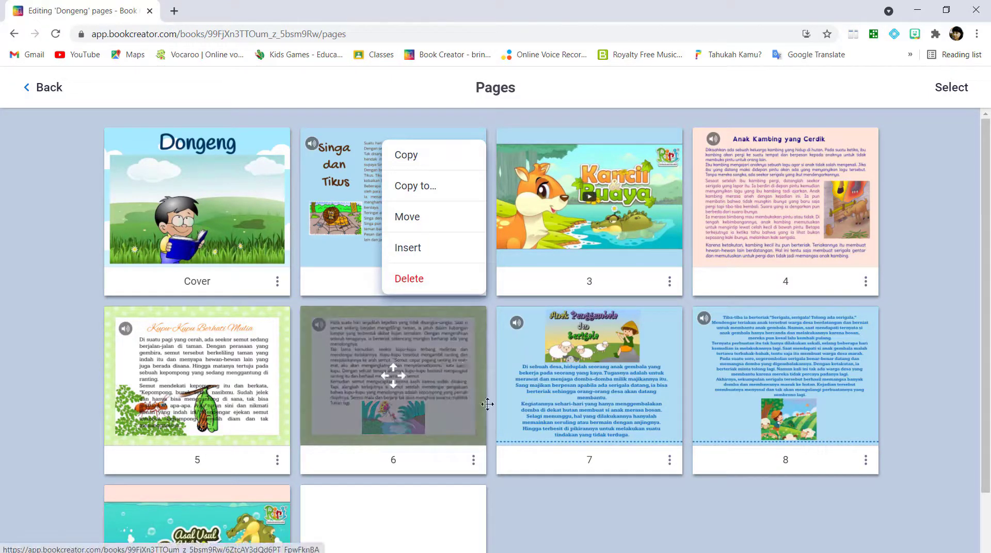
click(593, 503)
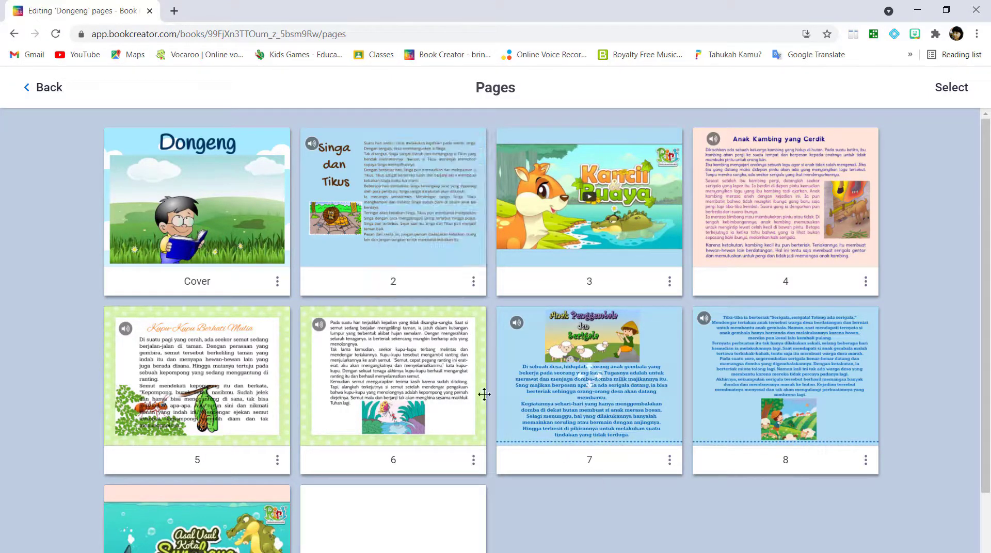
- Return from the page overview to the Dongeng cover and page forward to page 3
click(41, 92)
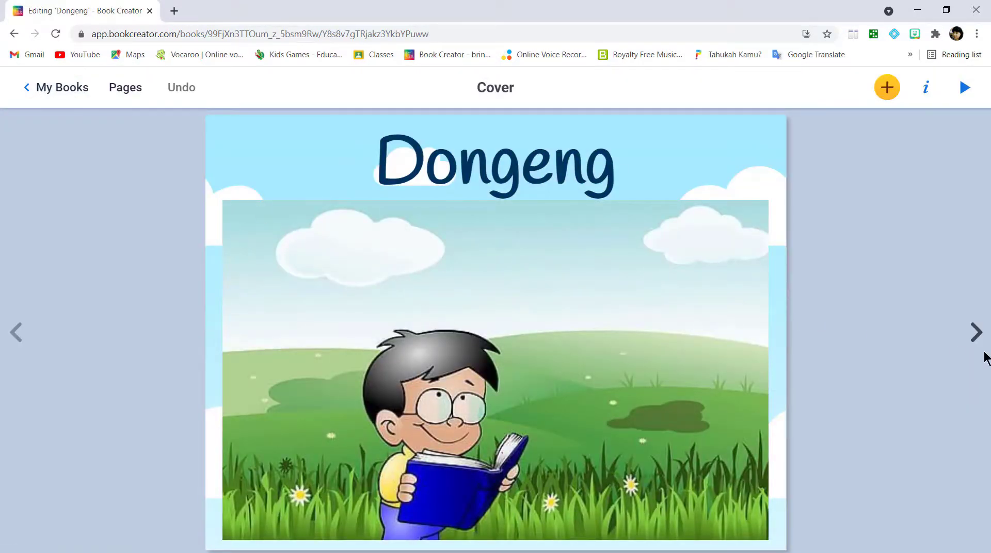
click(976, 337)
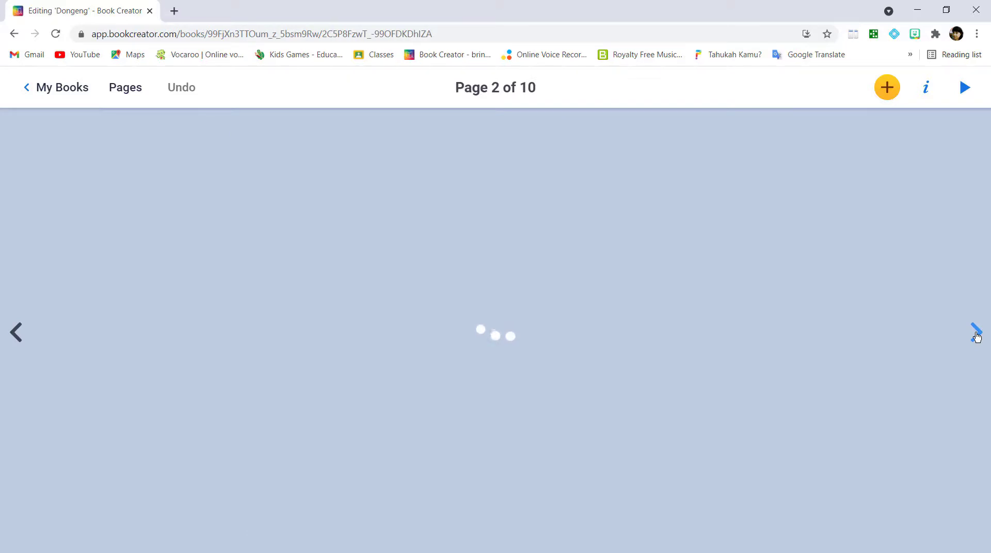
click(976, 336)
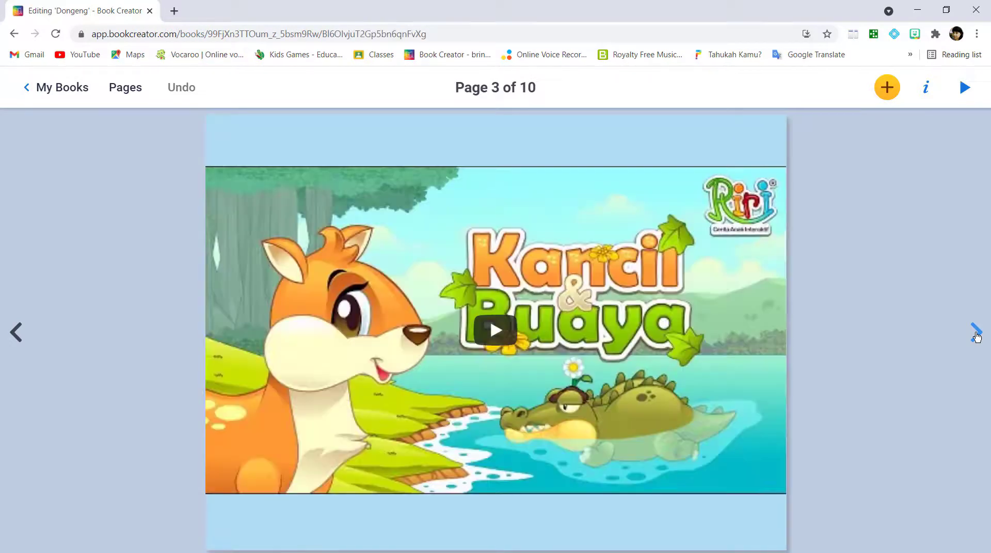